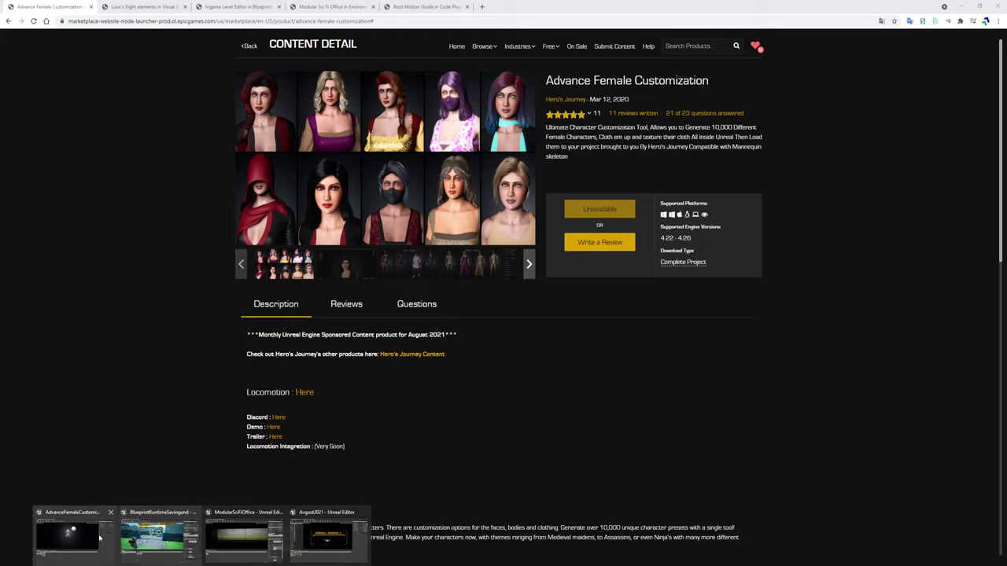
Step: Switch from the browser to the Unreal Editor showing the Character_Showcase_MP map
left_click(74, 535)
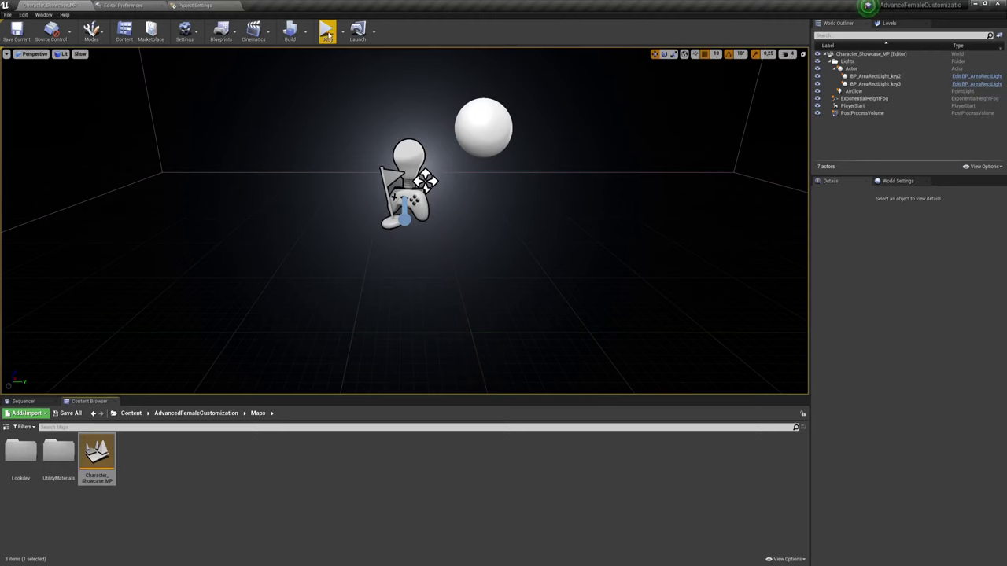
Step: Play the customization demo full-screen and select the third, empty preset slot
left_click(332, 30)
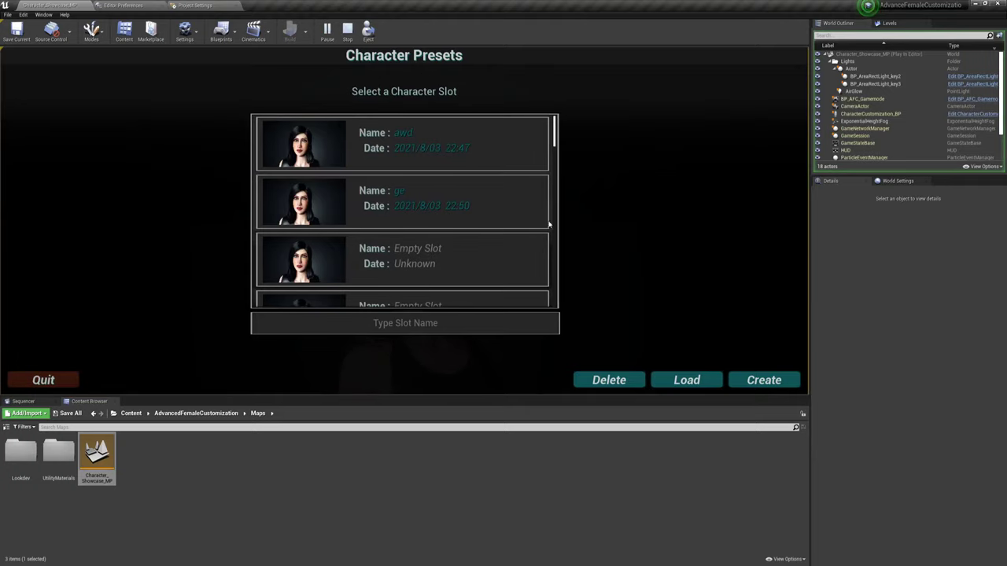
key("F11")
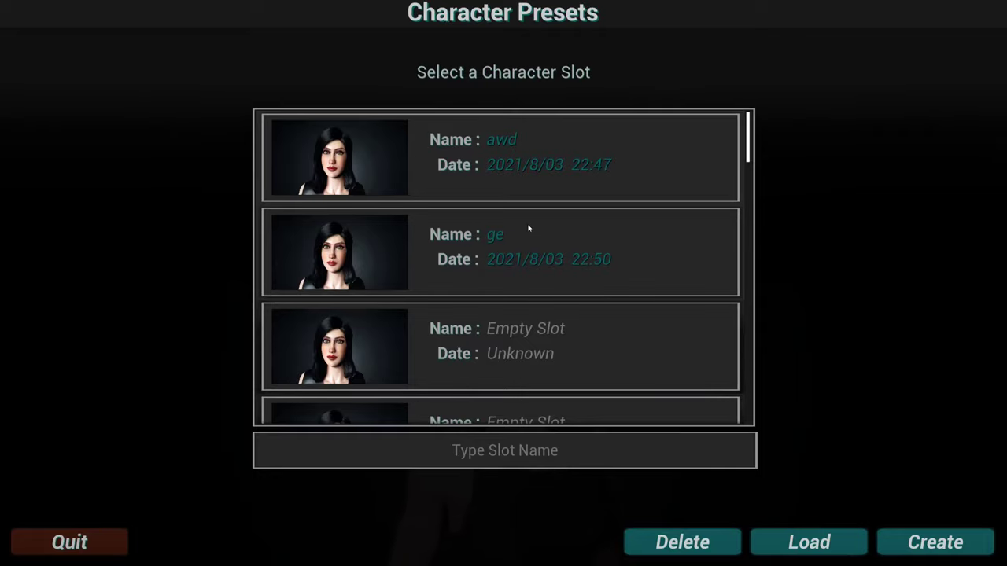
left_click(475, 338)
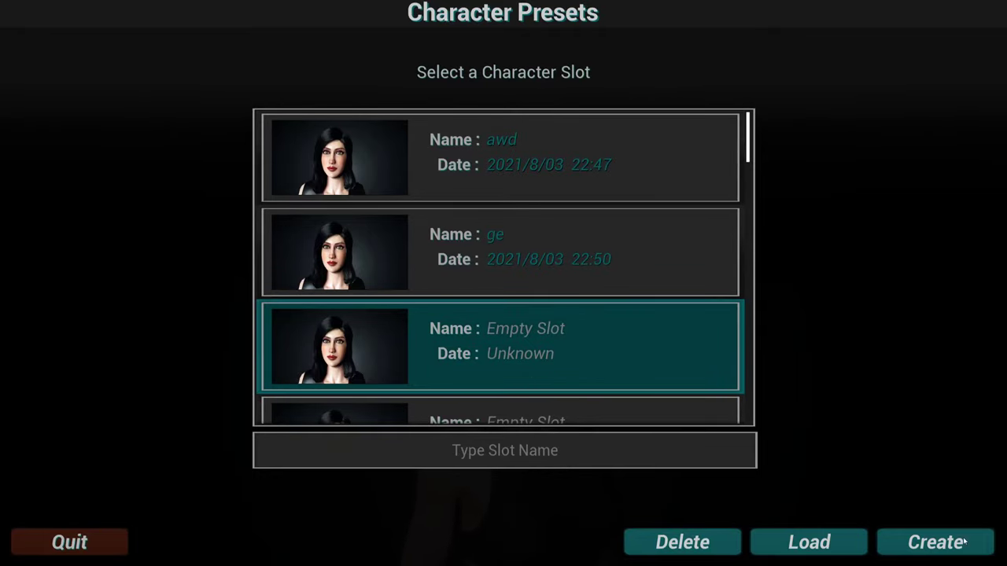
Step: Create a preset named 'fgdf' in the empty slot and enter the character editor
left_click(976, 544)
left_click(505, 321)
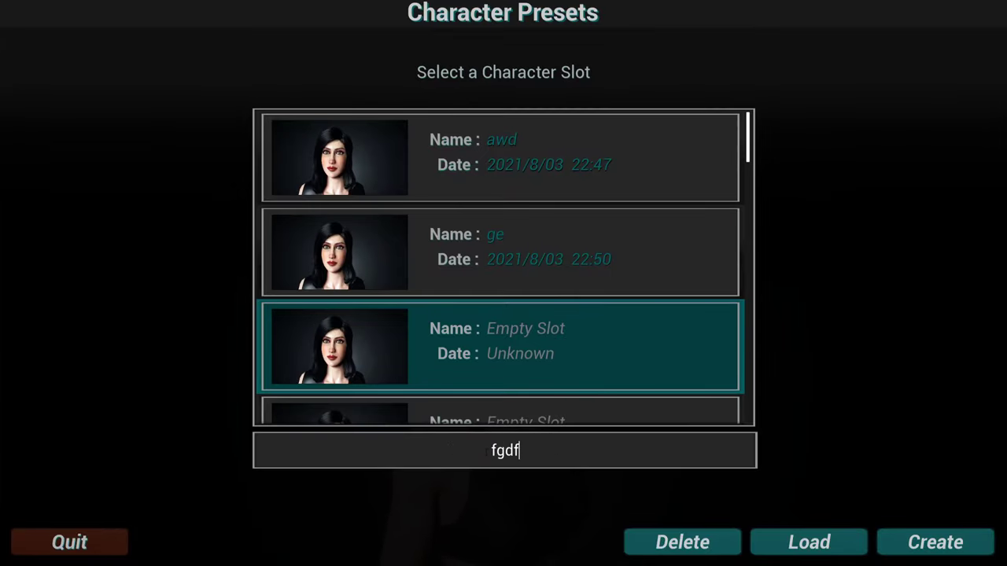
left_click(904, 542)
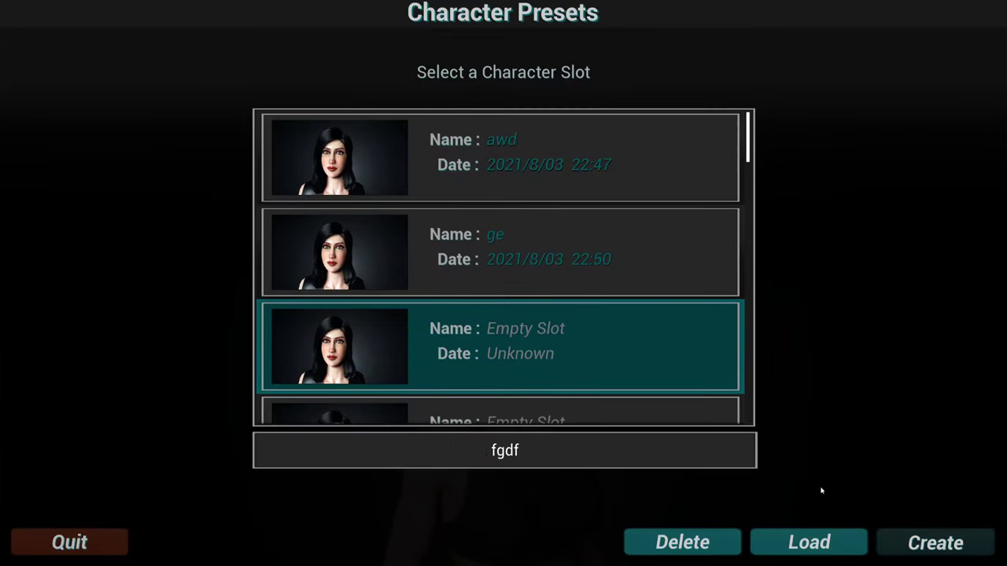
left_click(500, 398)
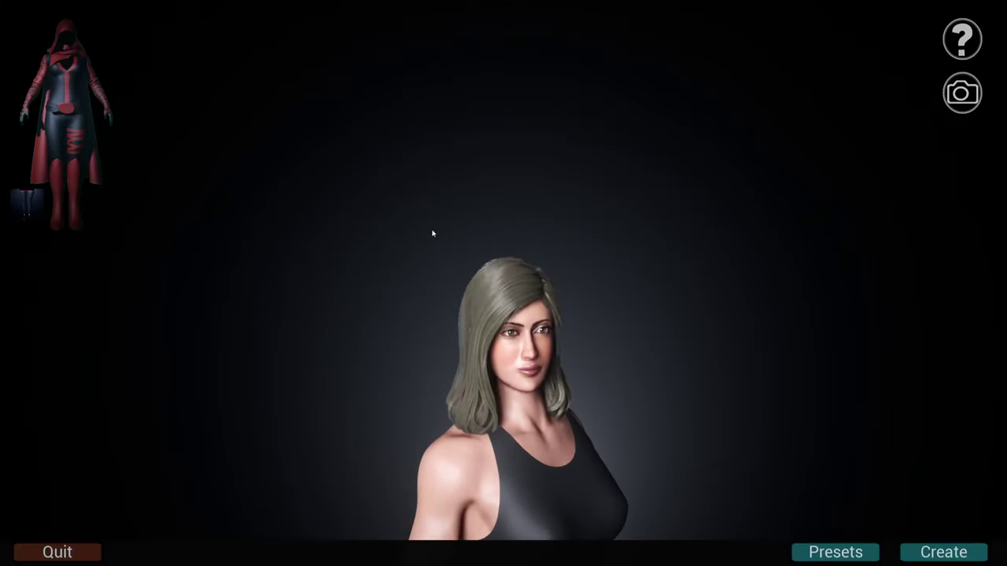
Step: Zoom out to a full-body view and give the character the braided hairstyle
scroll(435, 286, "down", 3)
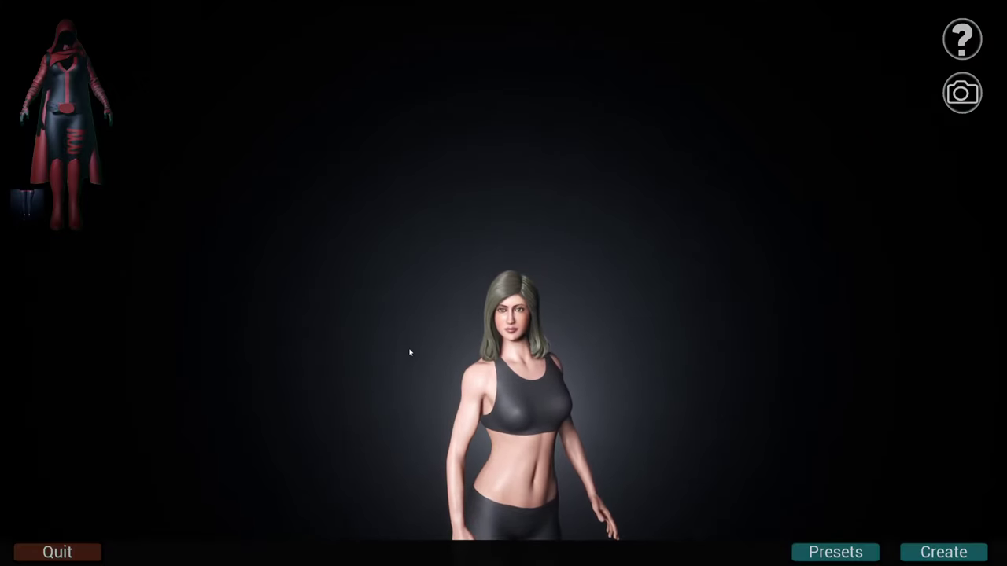
left_click(411, 382)
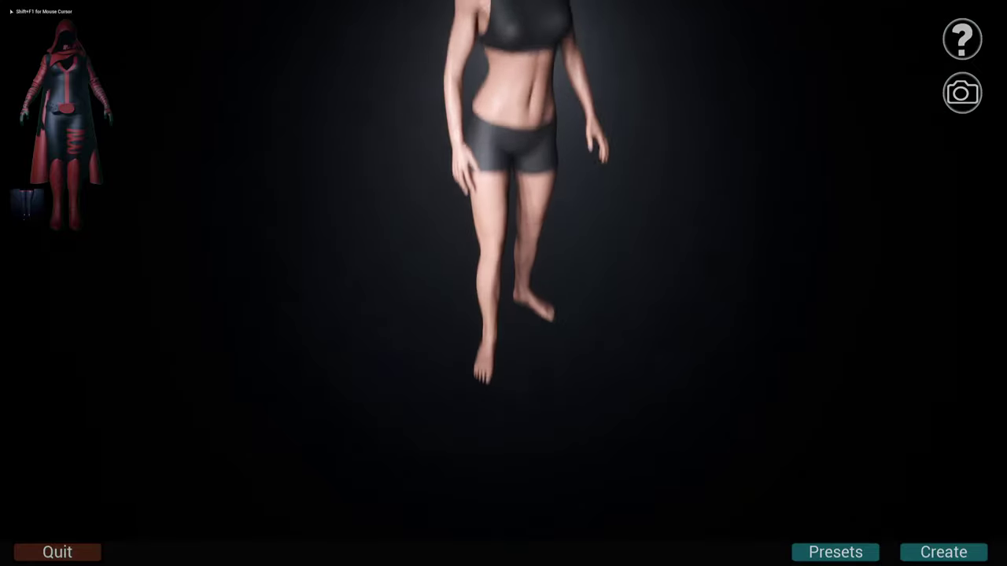
key("shift+F1")
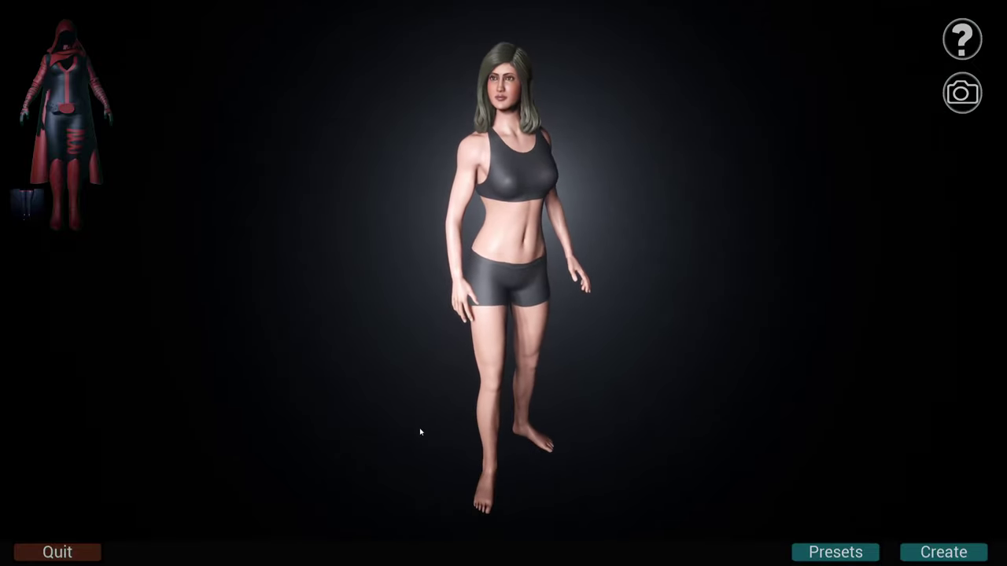
left_click(537, 68)
left_click(263, 109)
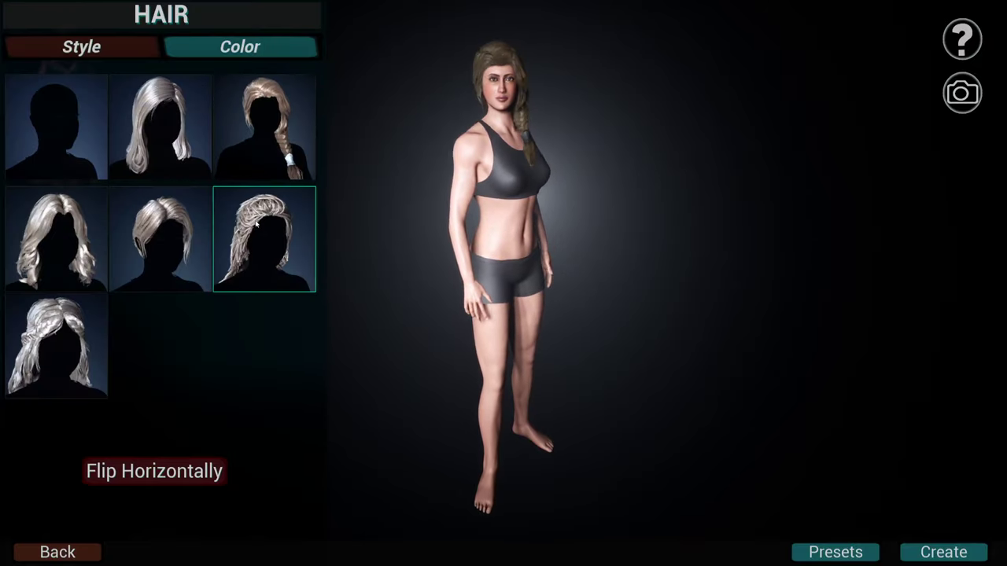
left_click(428, 89)
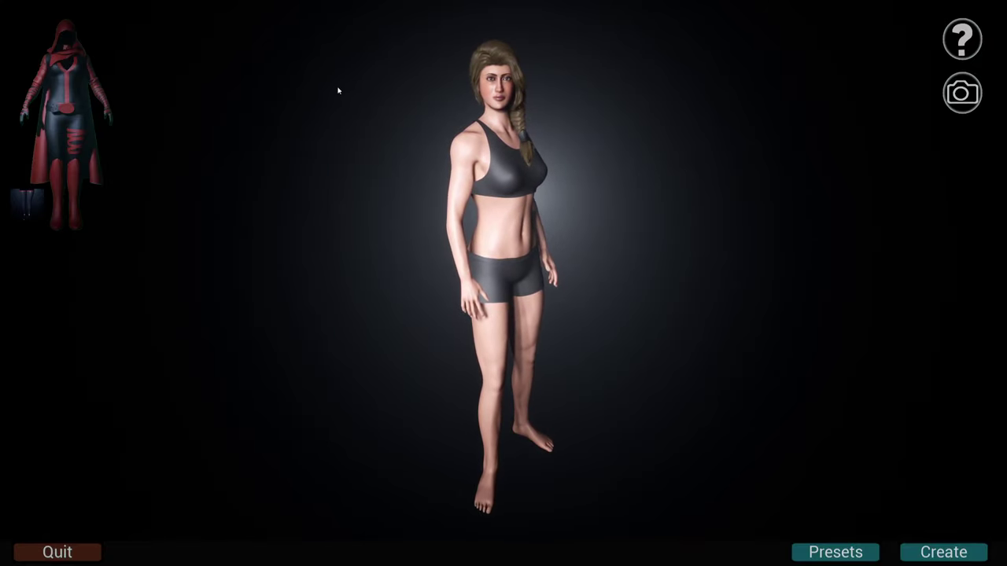
Step: Dress the character in the dark square-neck top instead of the sports bra
left_click(68, 45)
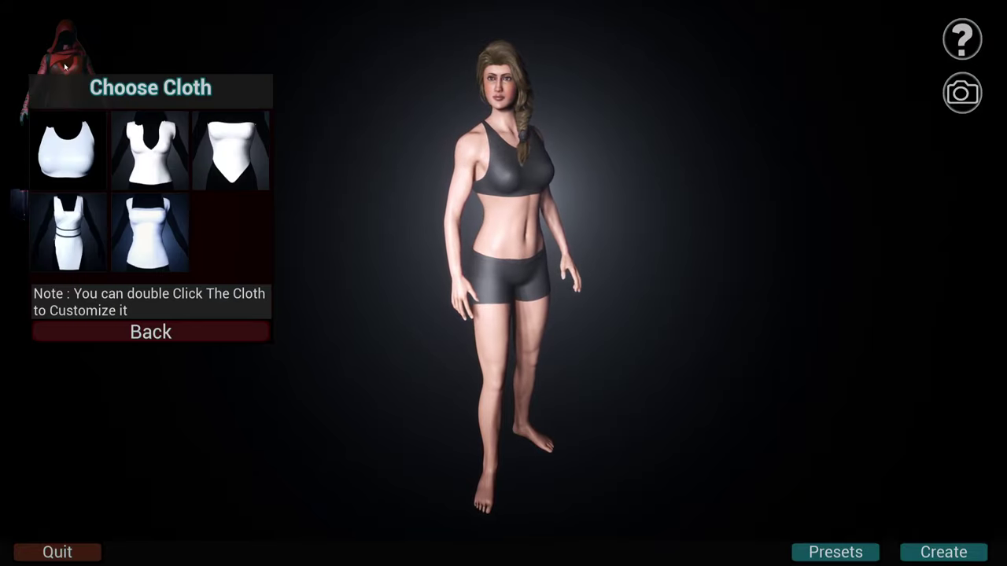
left_click(157, 236)
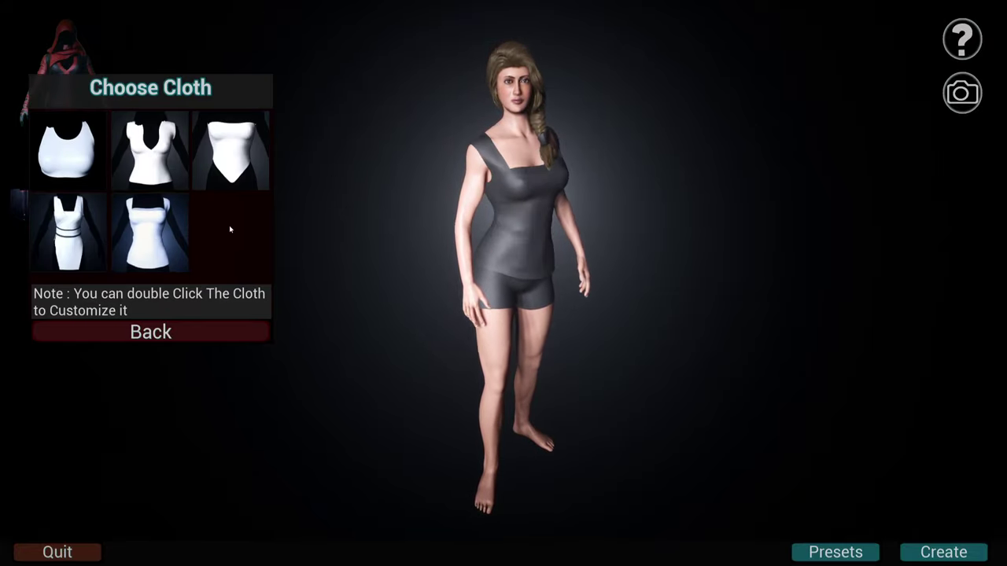
left_click(192, 332)
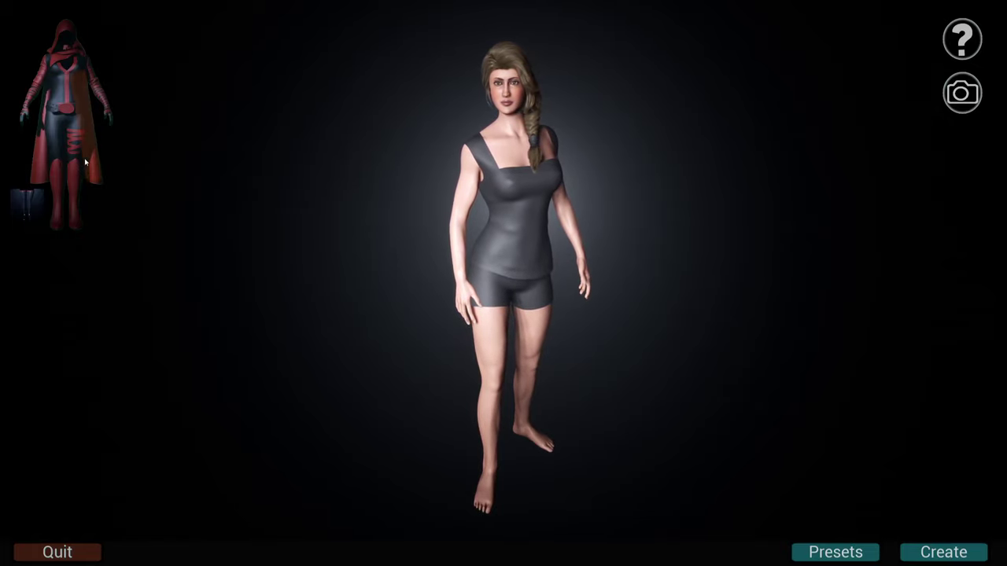
left_click(482, 151)
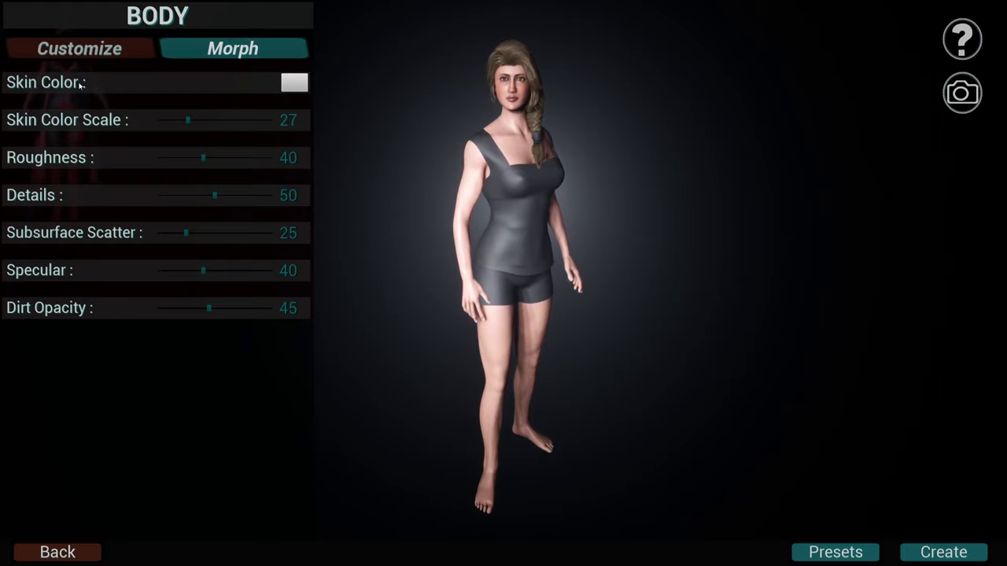
Step: Change the skin colour to mint green in the colour picker
left_click(295, 82)
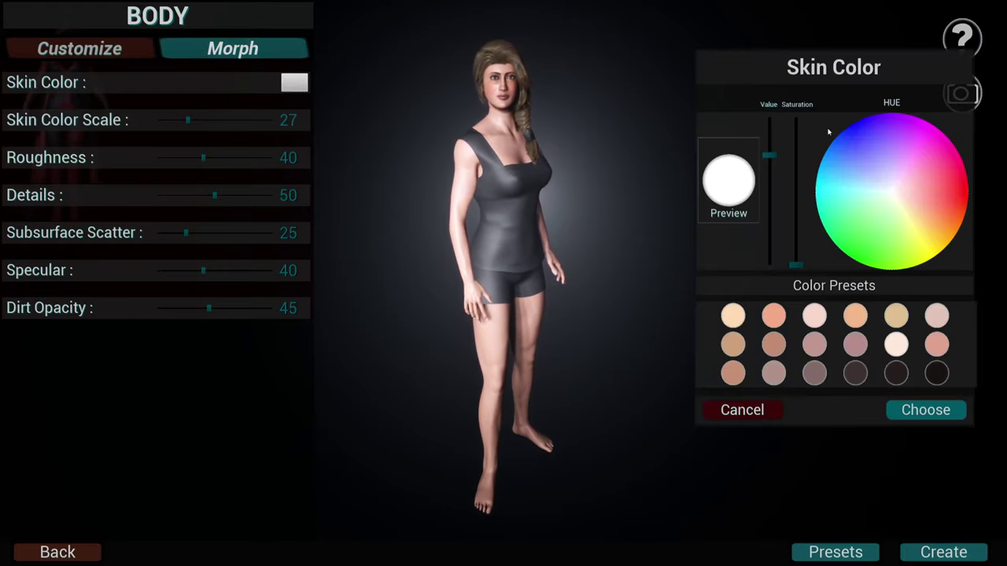
left_click(854, 135)
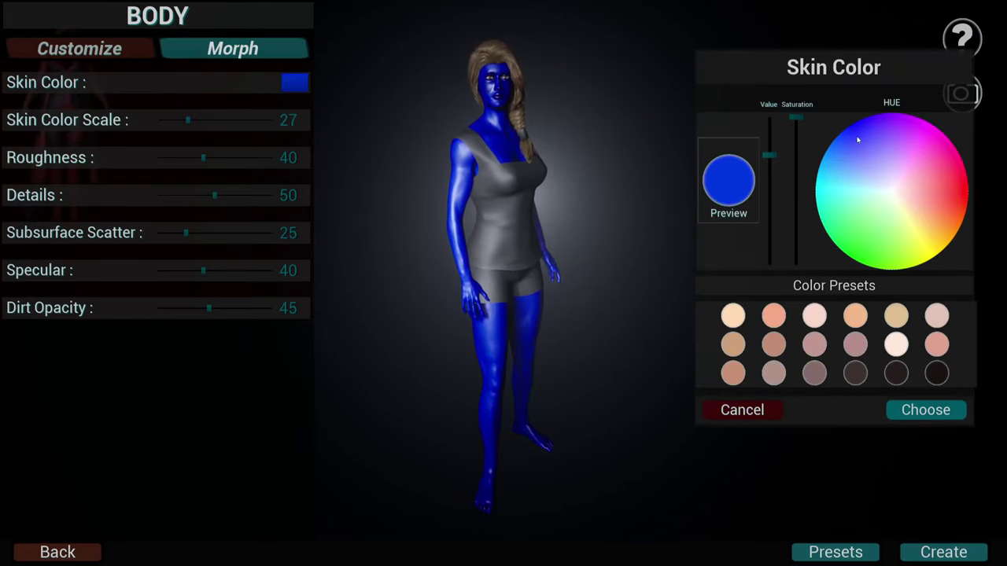
left_click_drag(949, 191, 867, 200)
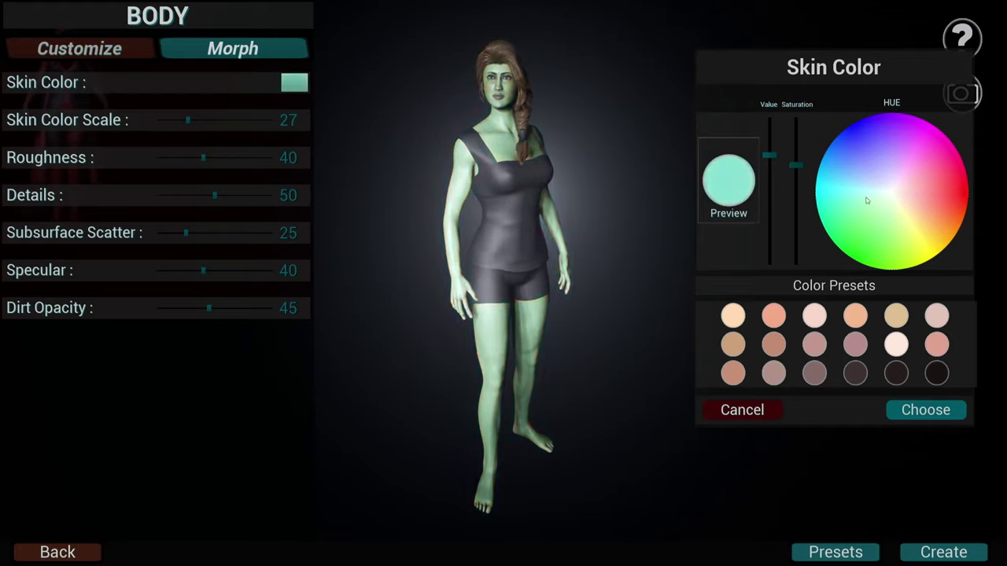
left_click_drag(769, 154, 770, 171)
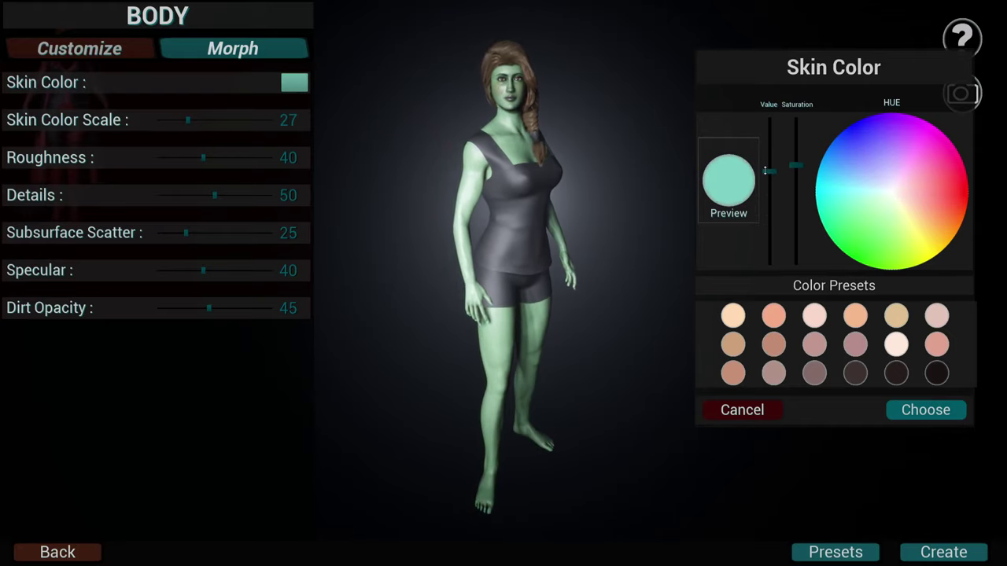
left_click(925, 410)
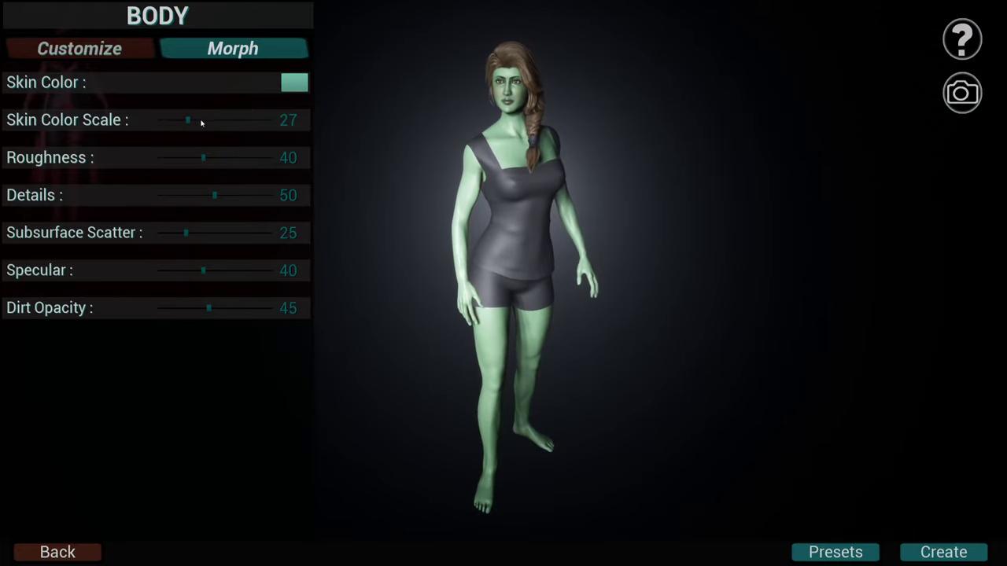
Step: Set Skin Color Scale 56, Roughness 32, Details 63 and Subsurface Scatter 46
mouse_move(188, 119)
left_mouse_down()
mouse_move(222, 125)
mouse_move(248, 165)
mouse_move(163, 167)
mouse_move(194, 157)
left_mouse_up()
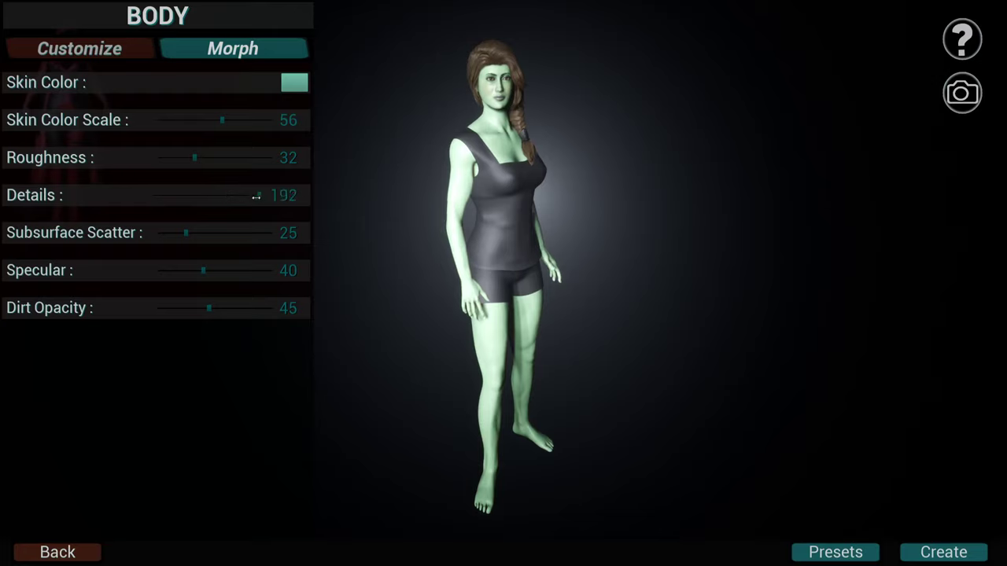
left_click_drag(256, 197, 191, 196)
left_click(186, 233)
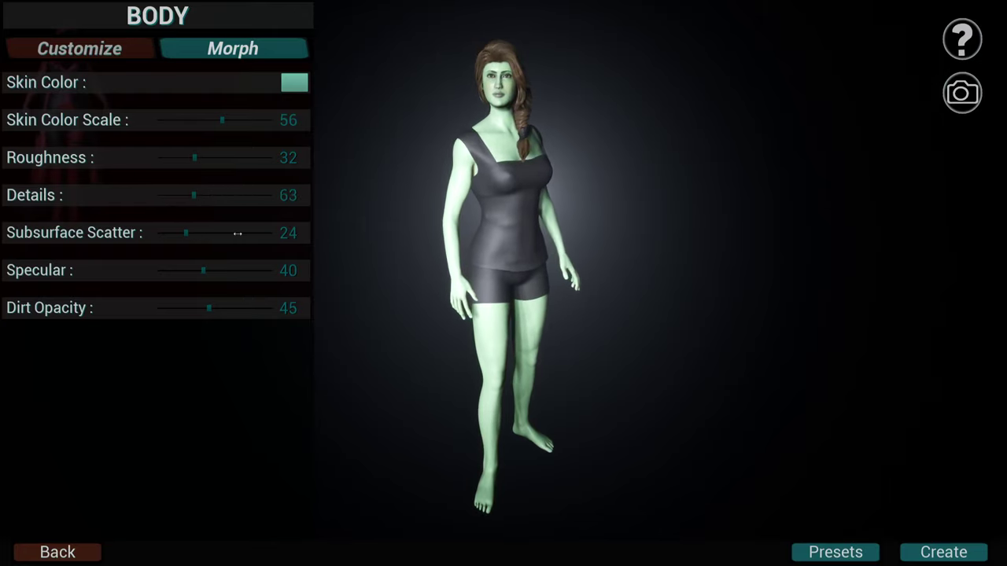
left_click_drag(237, 232, 210, 233)
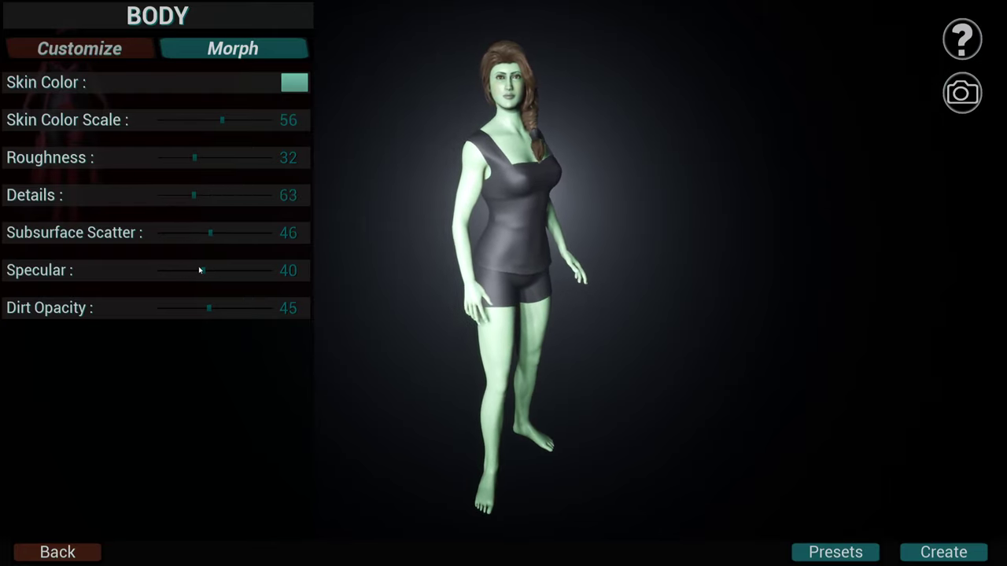
left_click(369, 299)
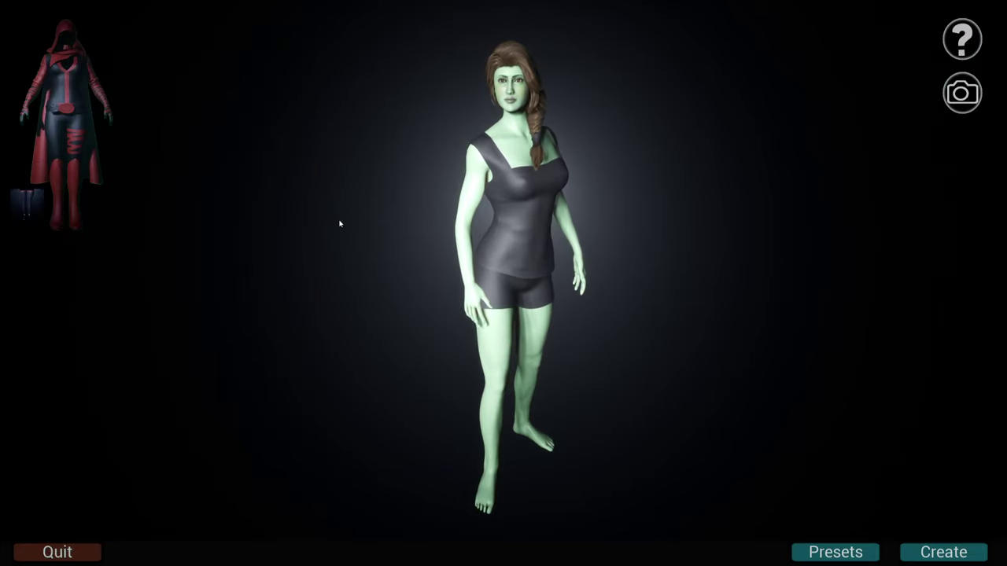
Step: Put dark open-toe ankle footwear and a wide studded belt on the character
left_click(75, 182)
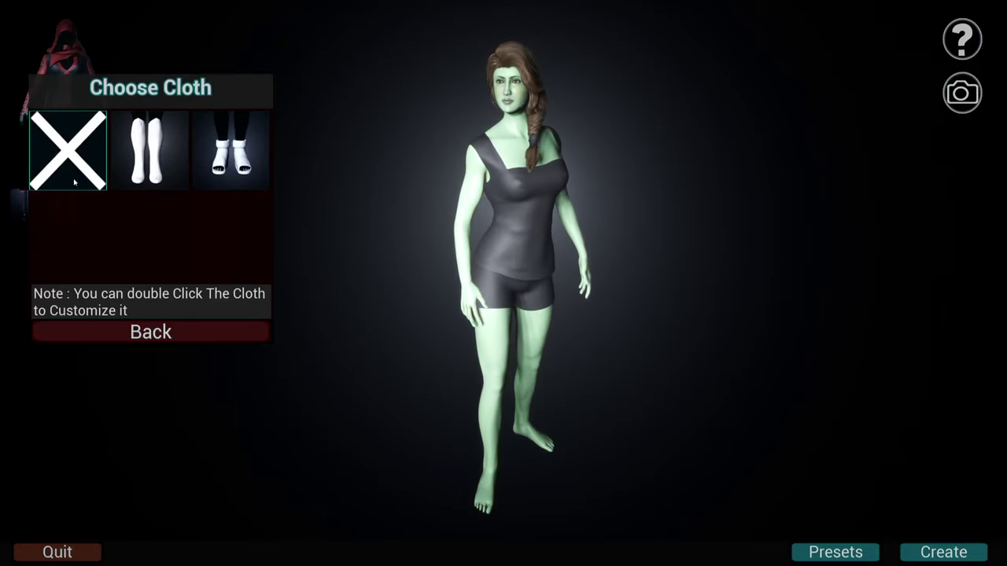
left_click(199, 167)
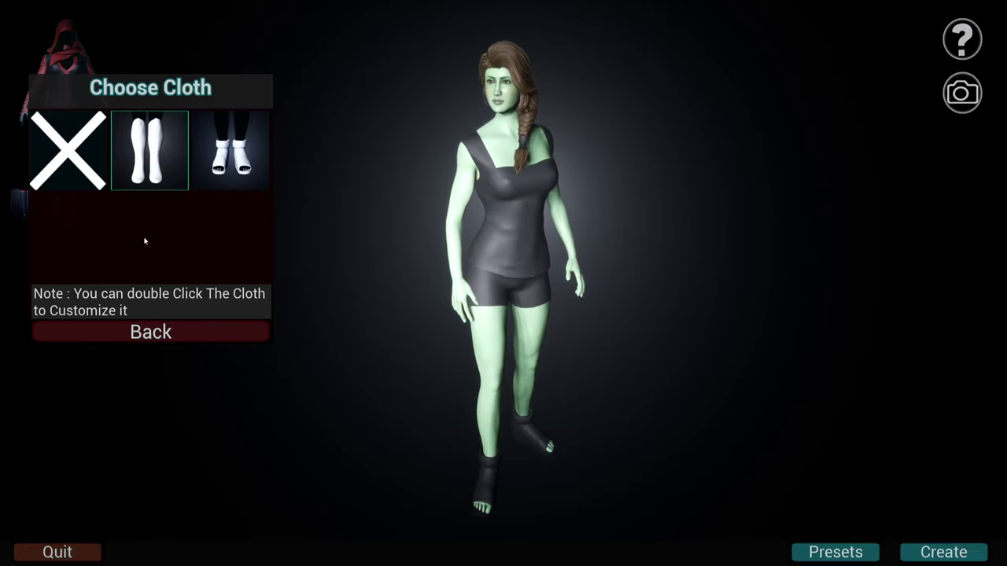
left_click(150, 332)
left_click(67, 111)
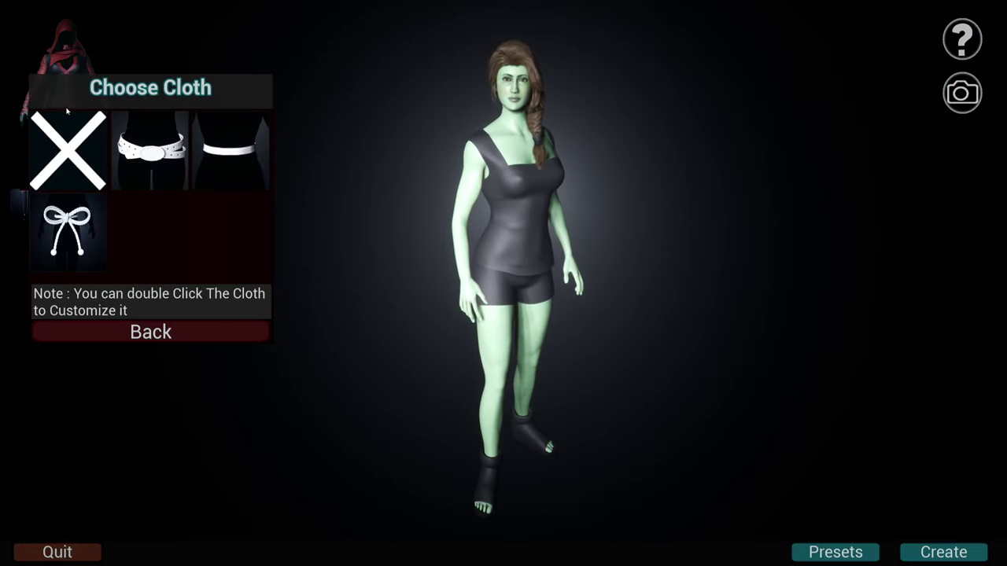
left_click(150, 149)
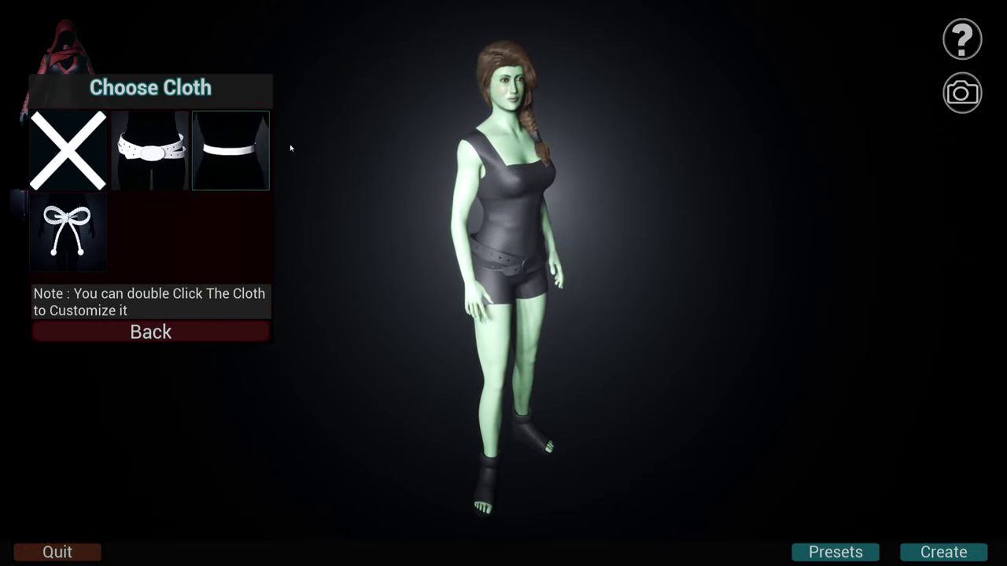
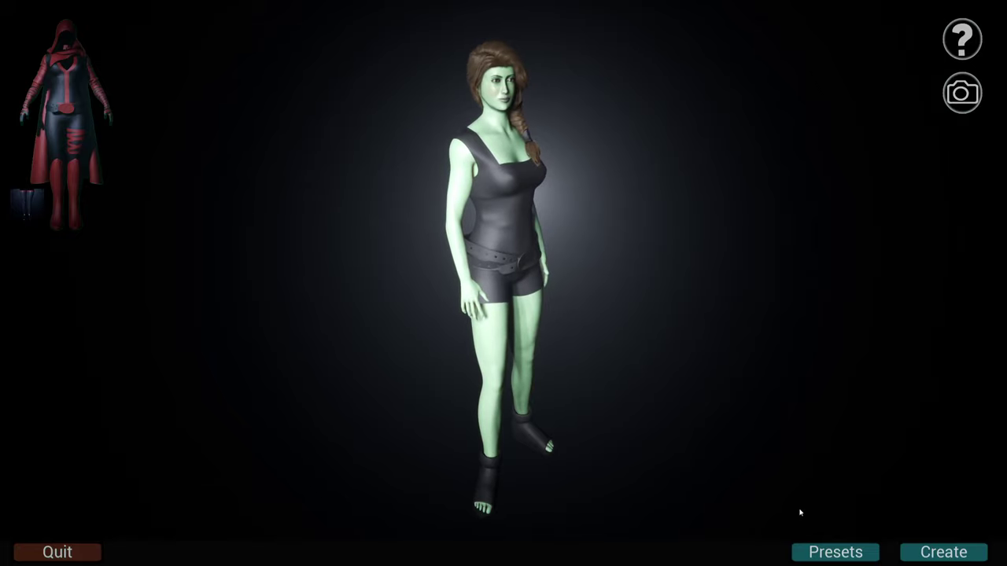
Step: Load the saved 'awd' character preset
left_click(830, 554)
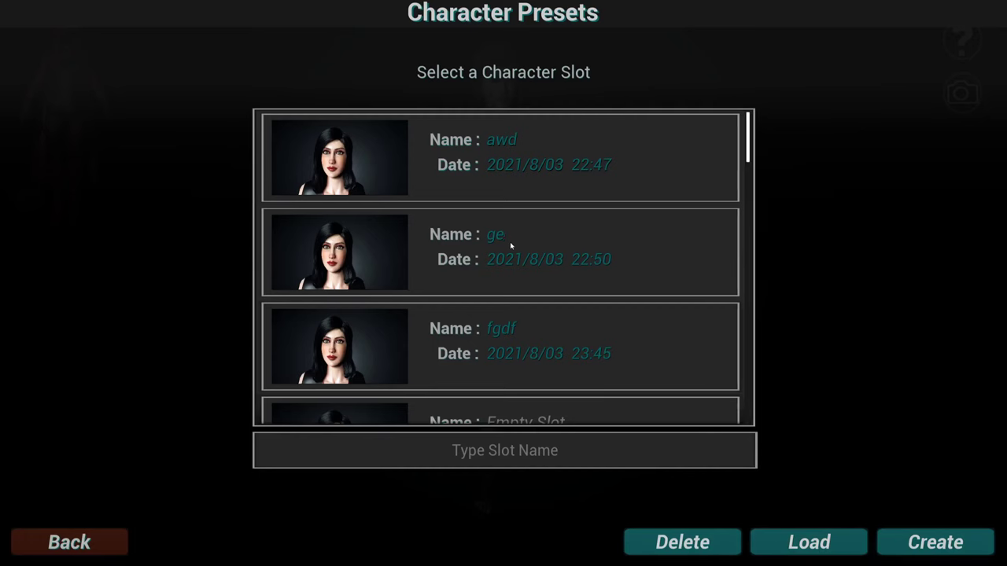
left_click(470, 147)
left_click(802, 542)
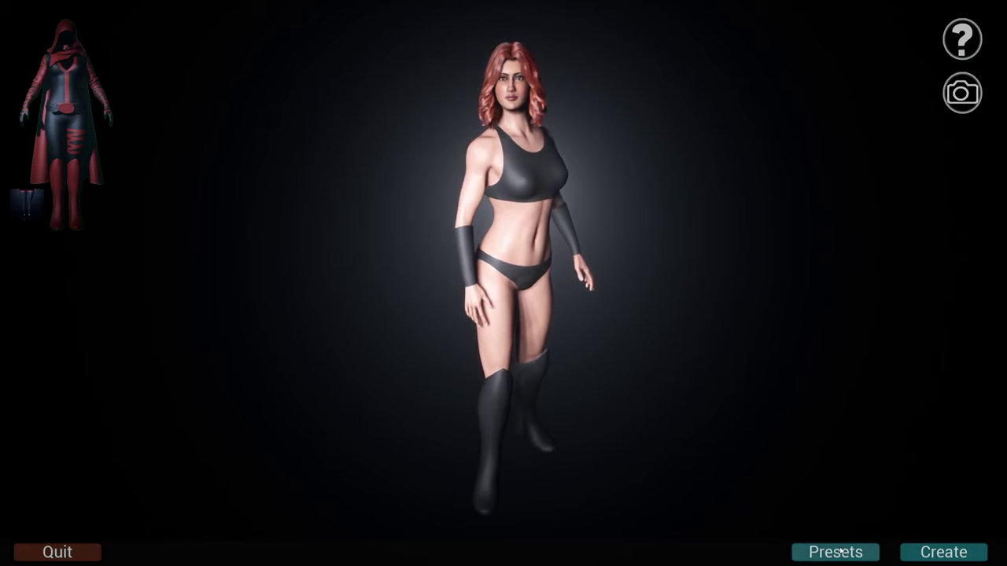
Step: Load the saved 'ge' preset, then quit the character customization demo
left_click(833, 552)
left_click(494, 288)
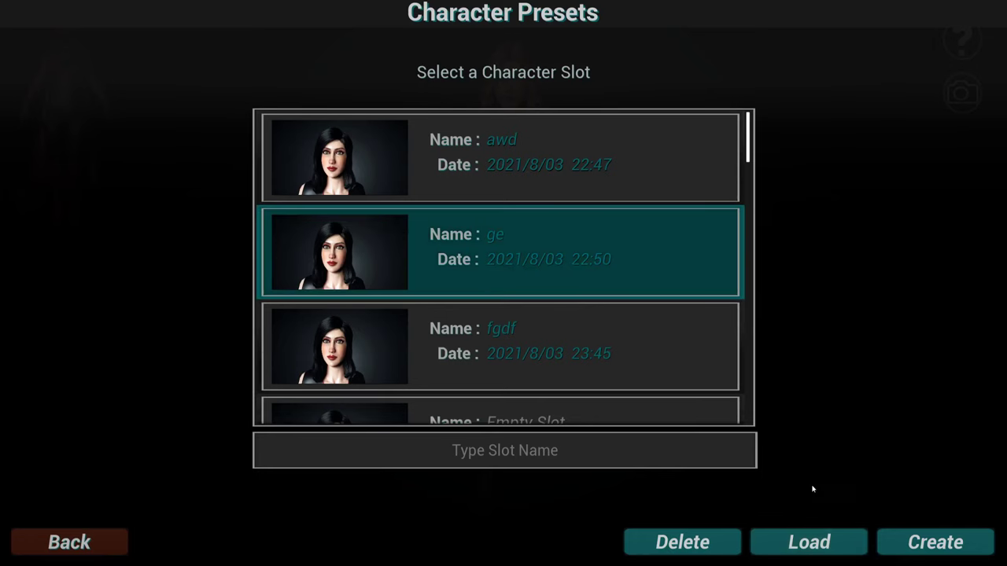
left_click(804, 550)
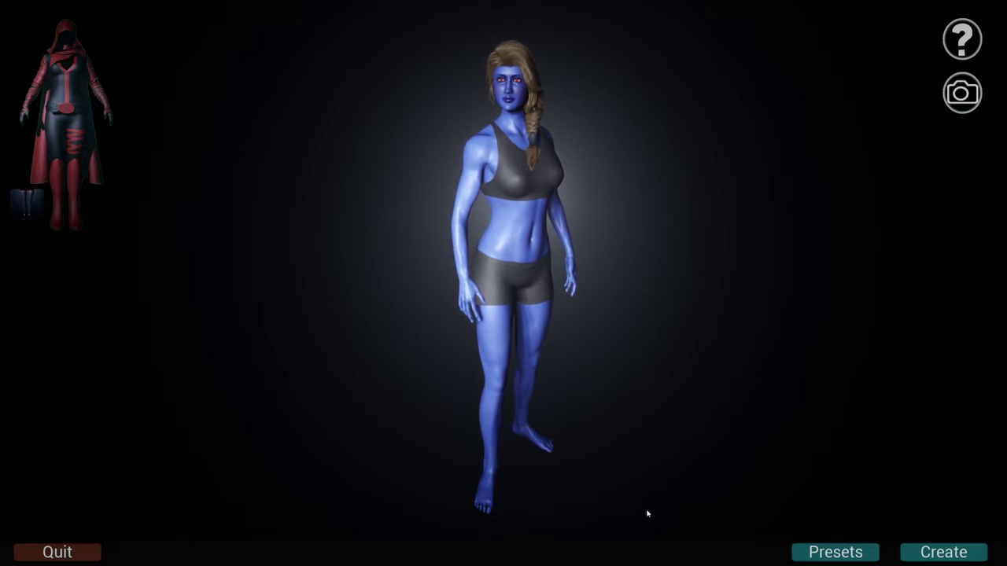
left_click(67, 552)
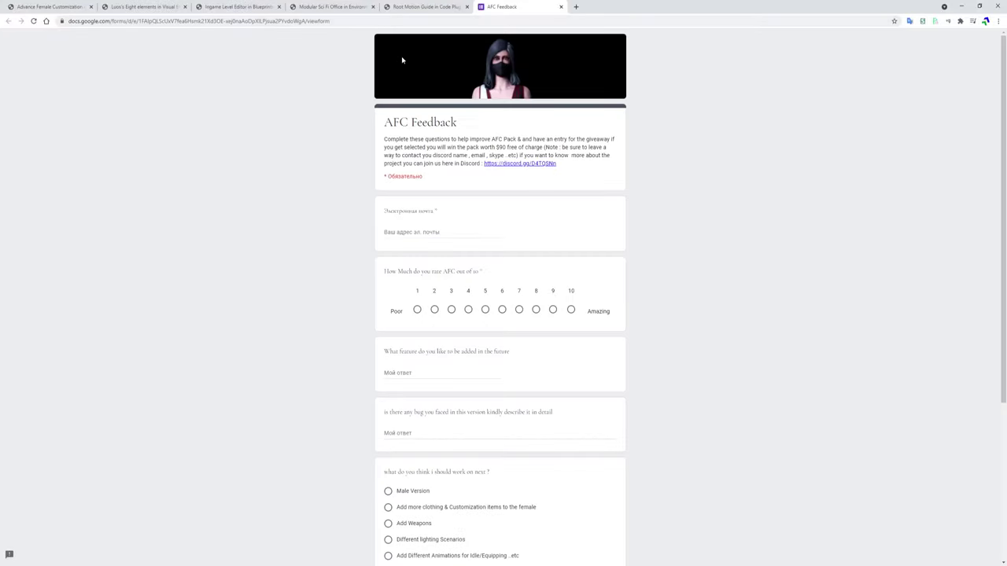
Step: Close the AFC Feedback tab and bring up the Luos's Eight elements Marketplace page
left_click(560, 7)
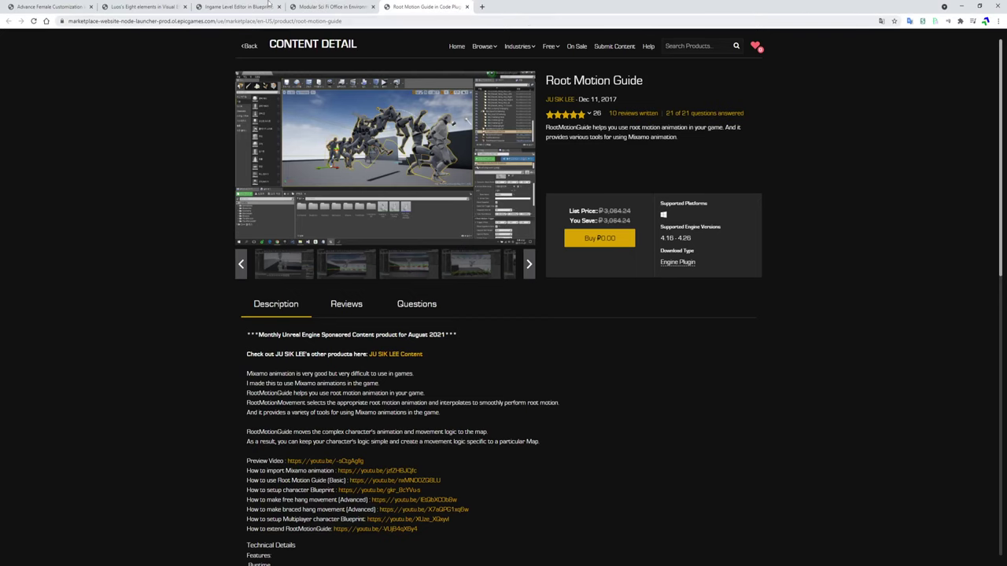
left_click(24, 6)
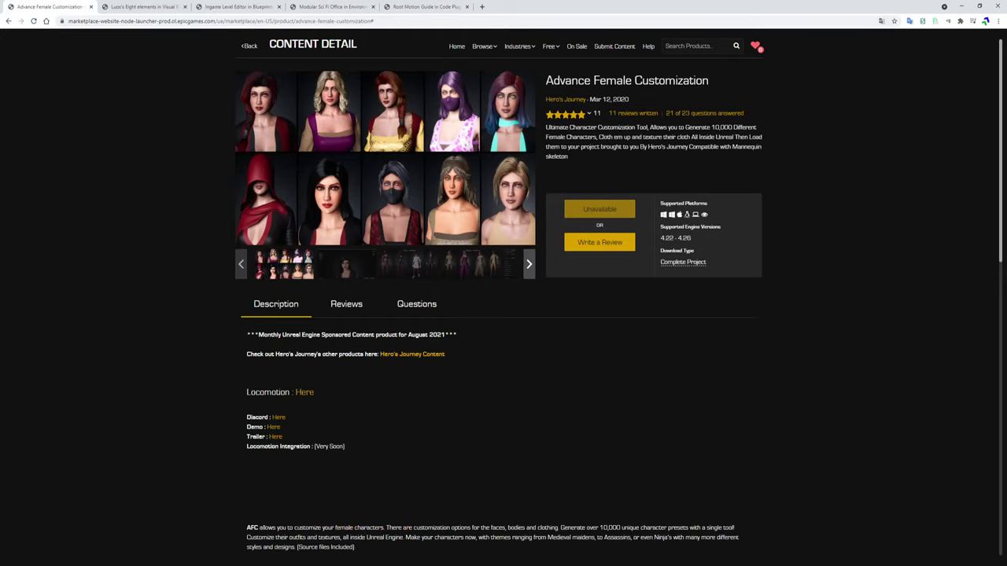
mouse_move(240, 565)
left_click(136, 7)
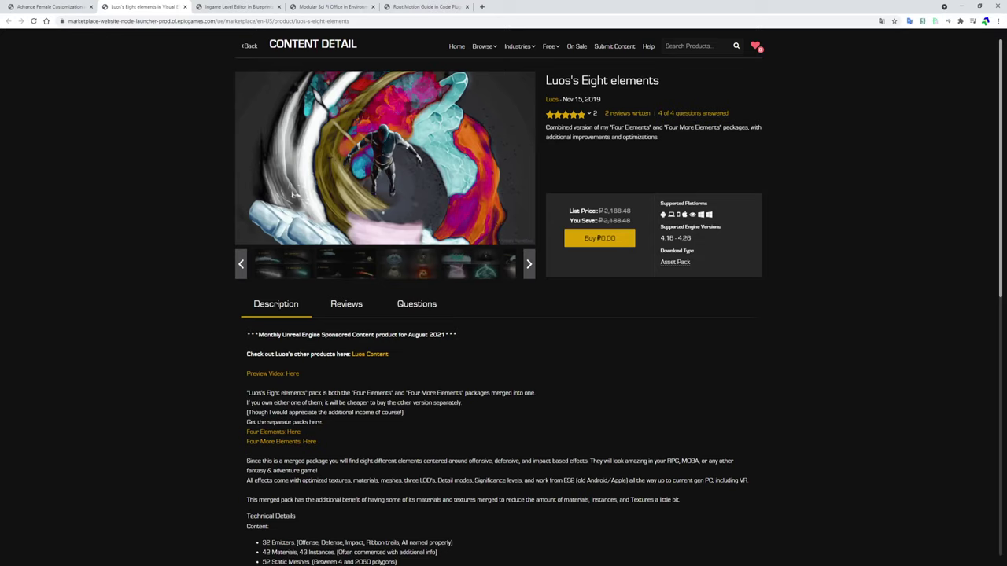
mouse_move(222, 565)
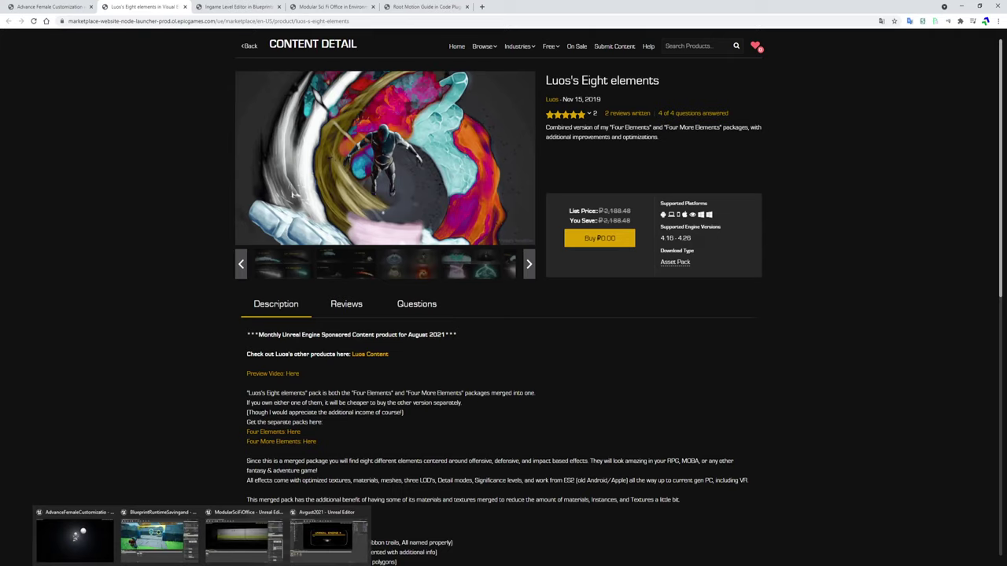
Step: Return to the August2021 editor and play-test Map_4elements, stopping with Esc
left_click(316, 533)
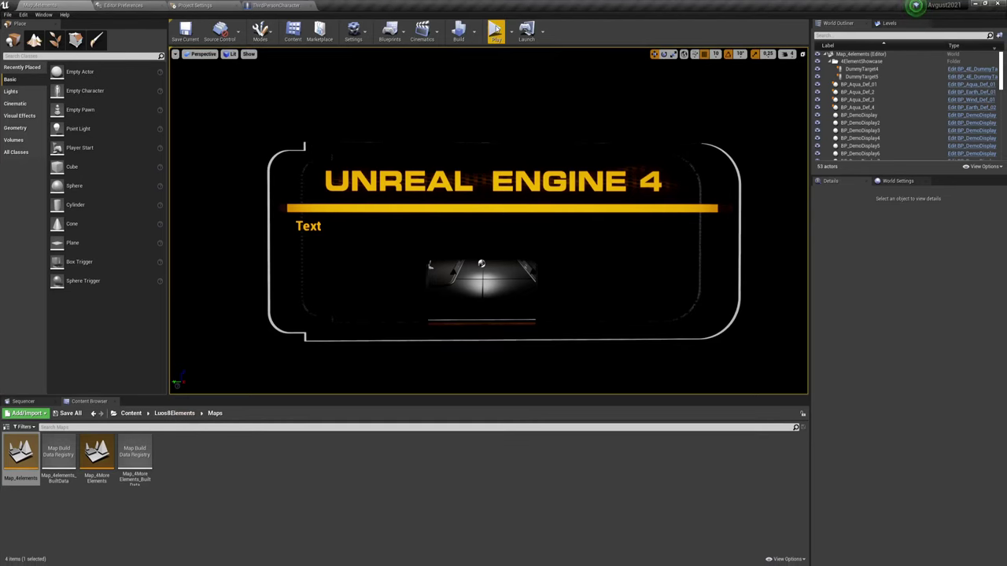
left_click(495, 32)
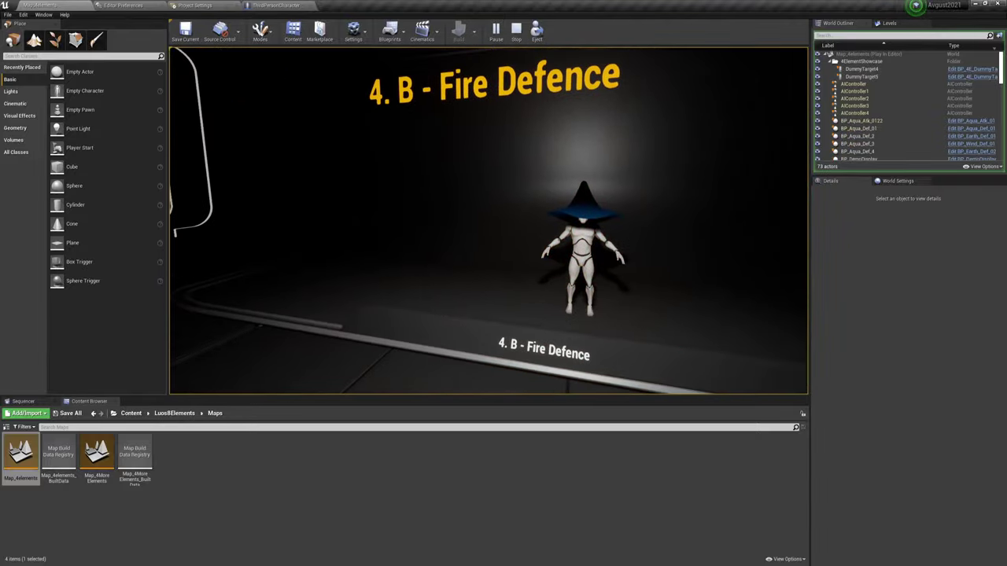
key("Escape")
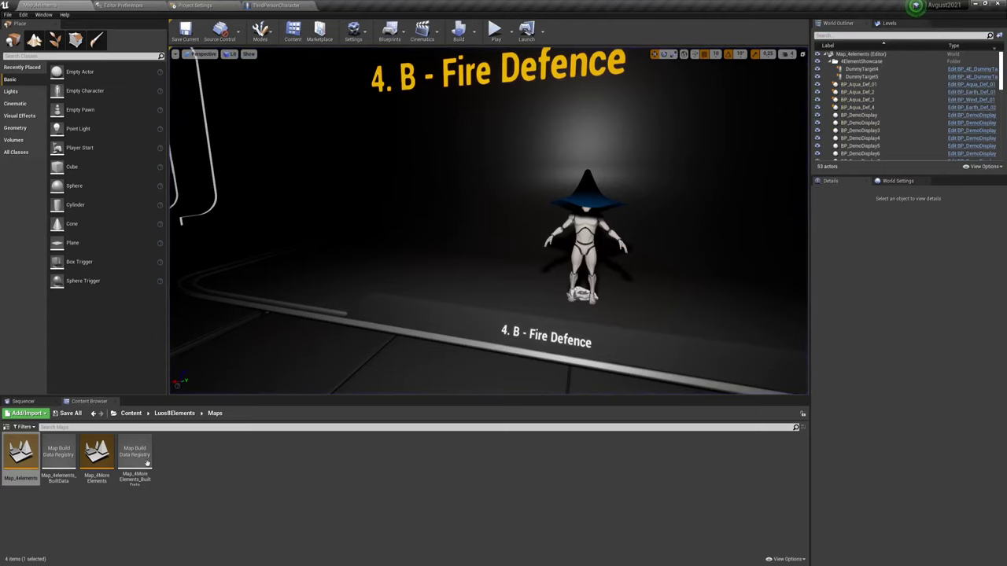
Step: Play-test the Map_4MoreElements level, then stop it and minimize the editor
double_click(90, 454)
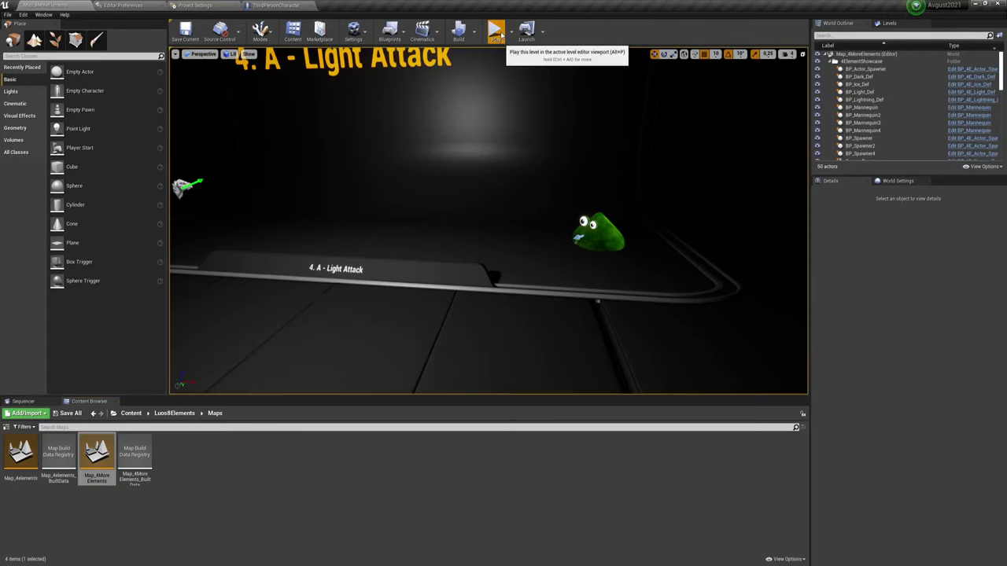
left_click(494, 31)
left_click(517, 176)
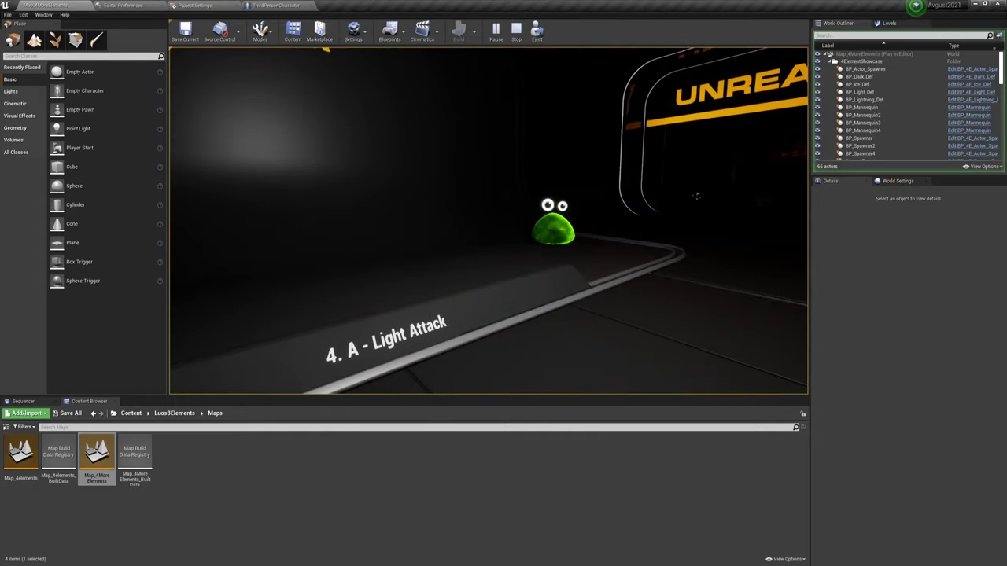
key("Escape")
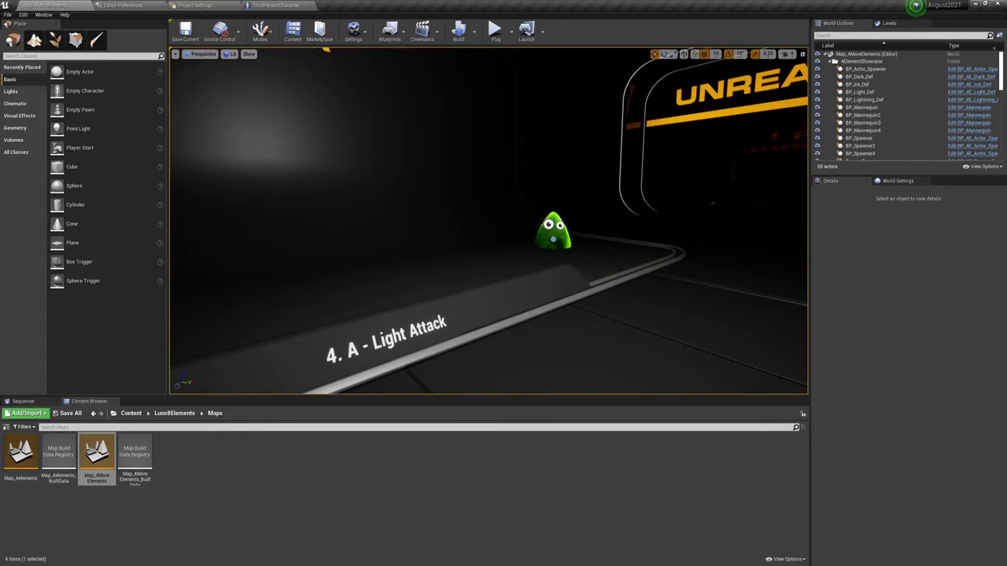
left_click(976, 6)
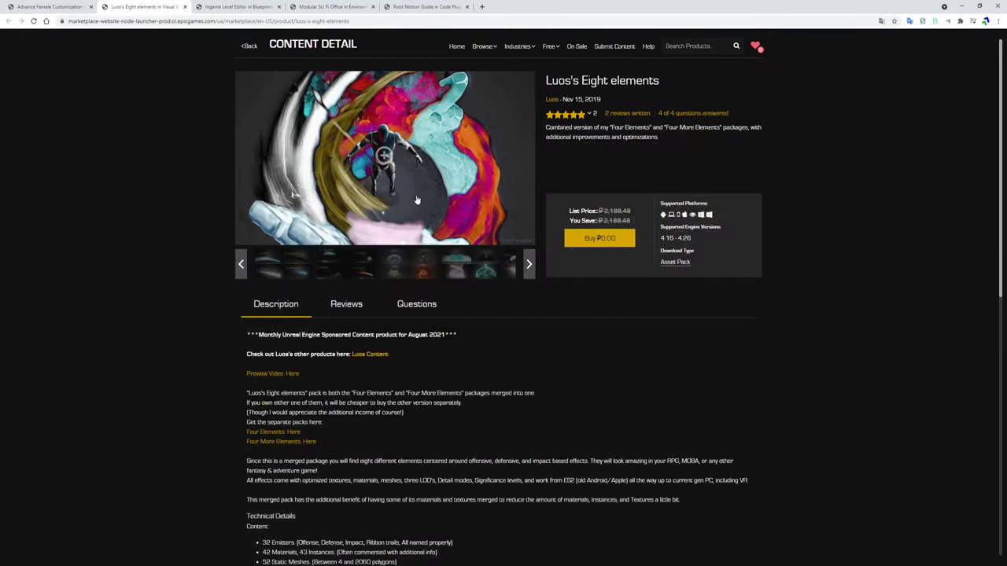
Step: Switch to the Ingame Level Editor product page in the browser
left_click(235, 7)
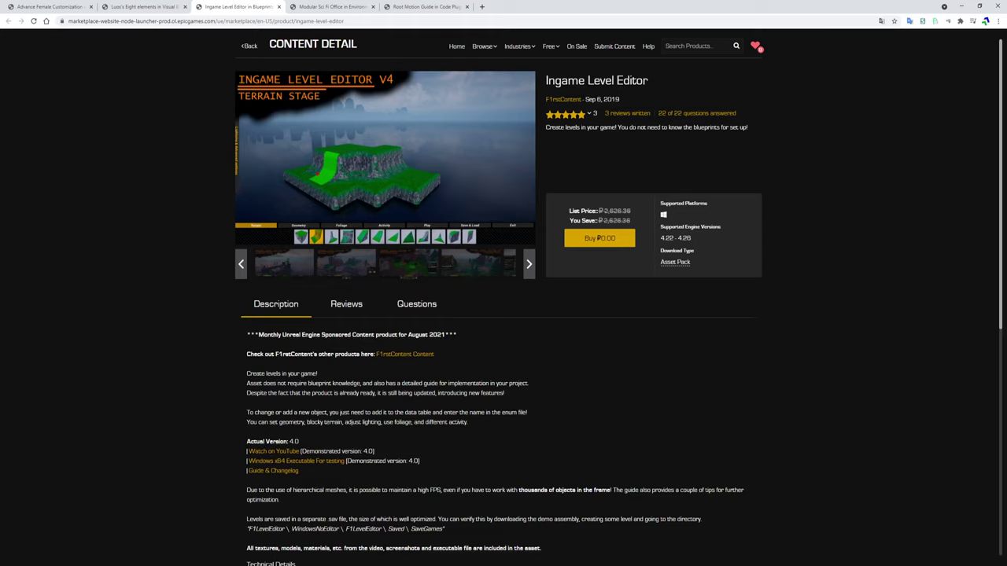
Step: In the August2021 editor, browse Content to F1LevelEditor/Maps and open LVL_ClearEdit
mouse_move(204, 560)
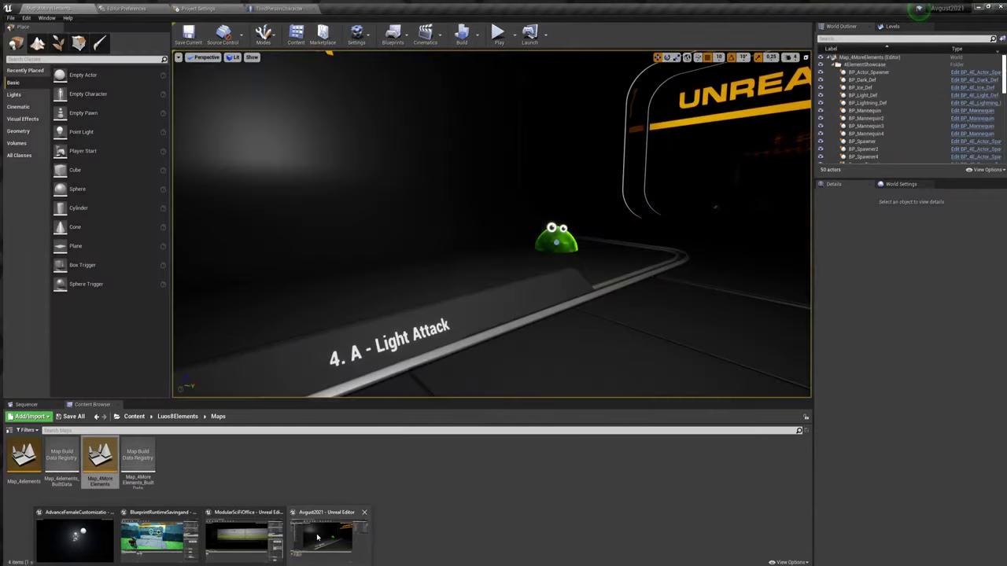
left_click(317, 537)
left_click(174, 414)
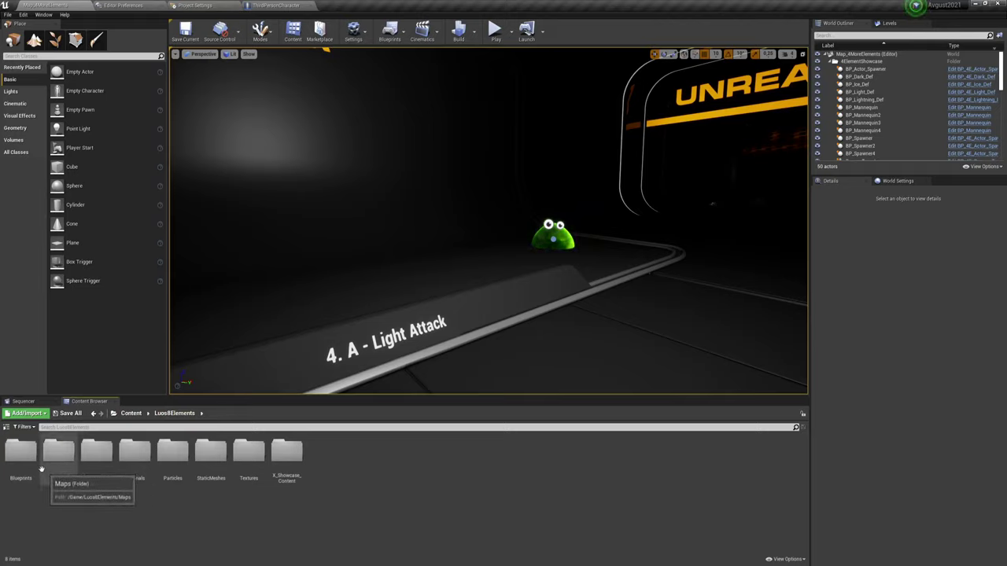
left_click(131, 413)
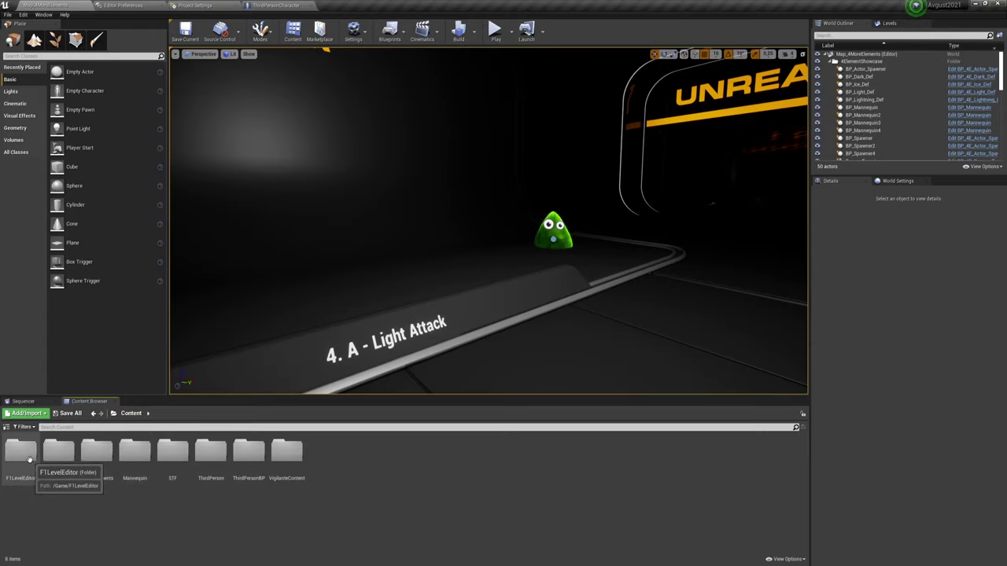
double_click(22, 455)
double_click(57, 456)
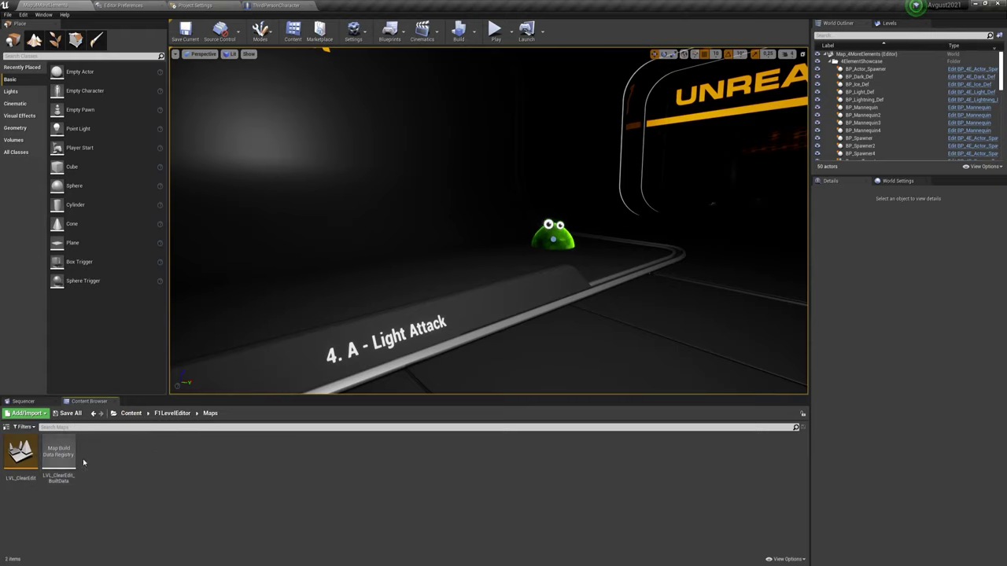
double_click(24, 454)
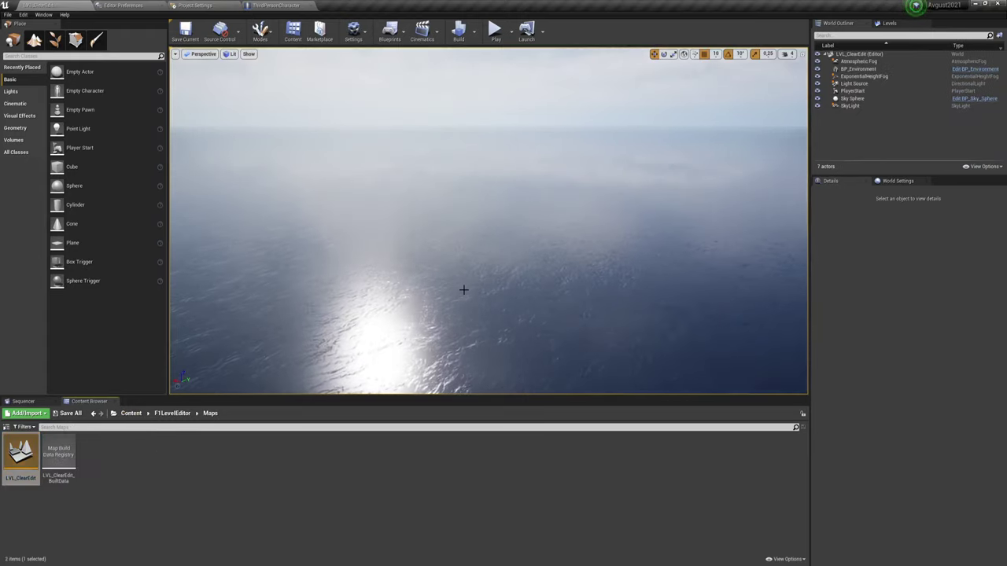
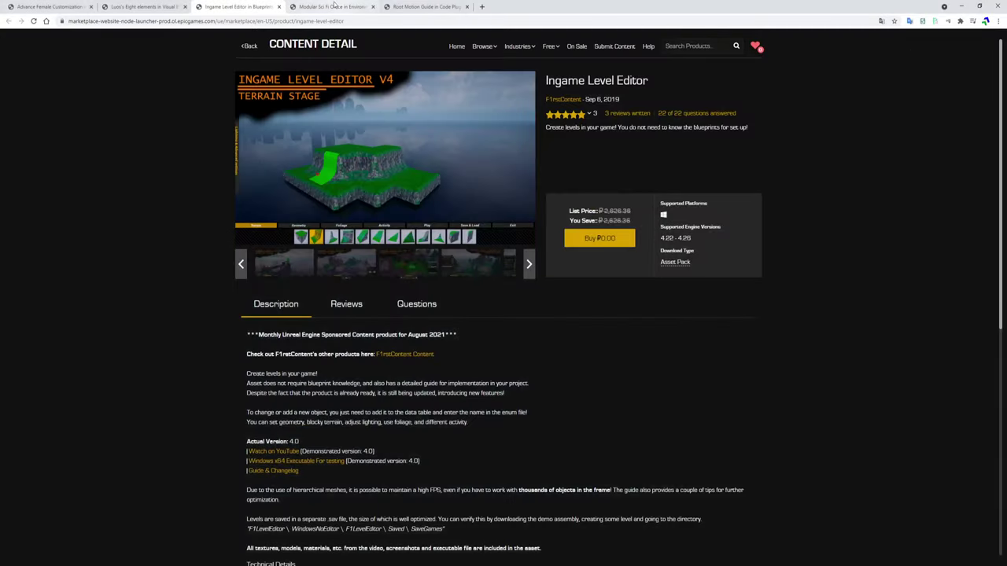
Step: View the Modular Sci Fi Office product page, opening and dismissing the main image's context menu
left_click(334, 6)
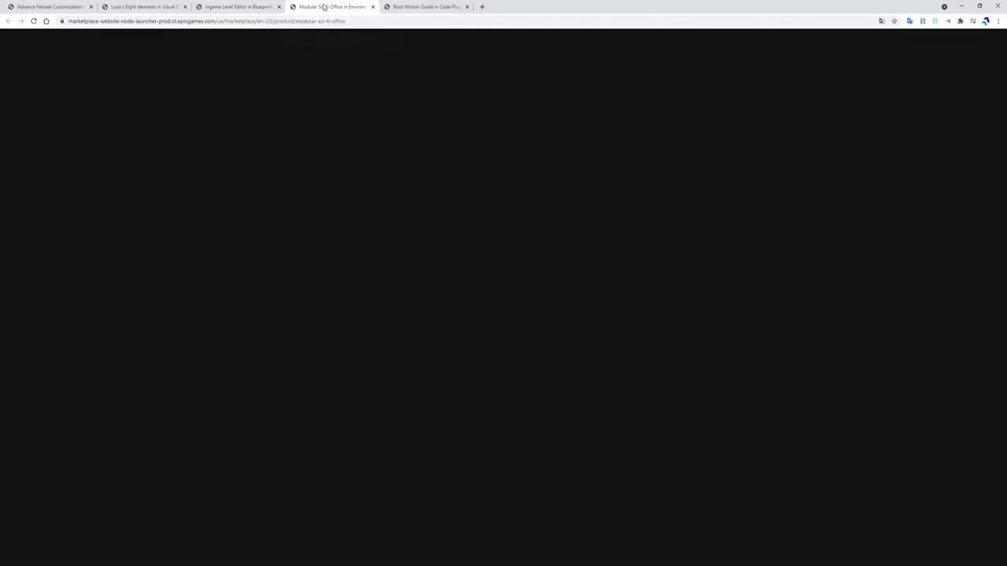
right_click(449, 230)
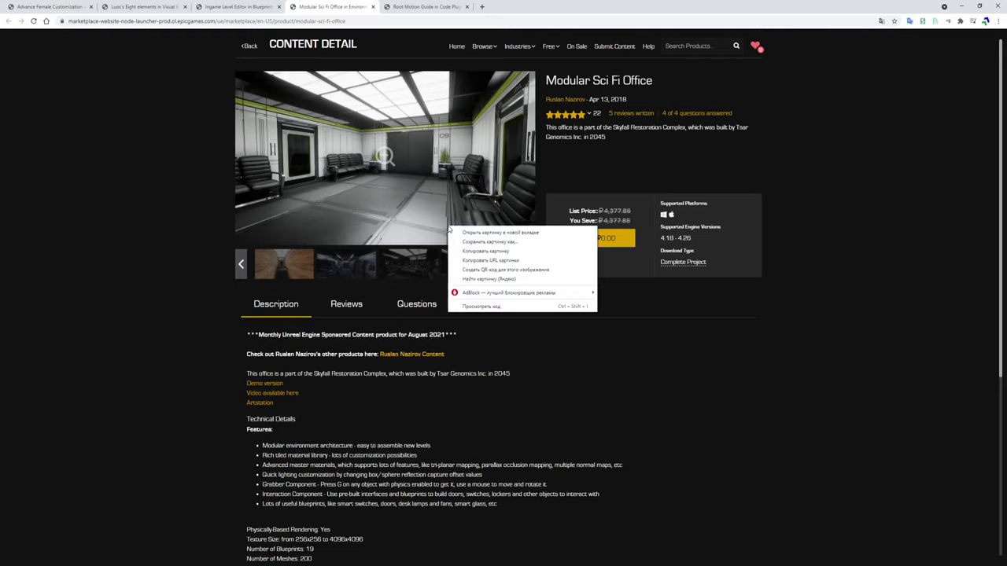
left_click(863, 285)
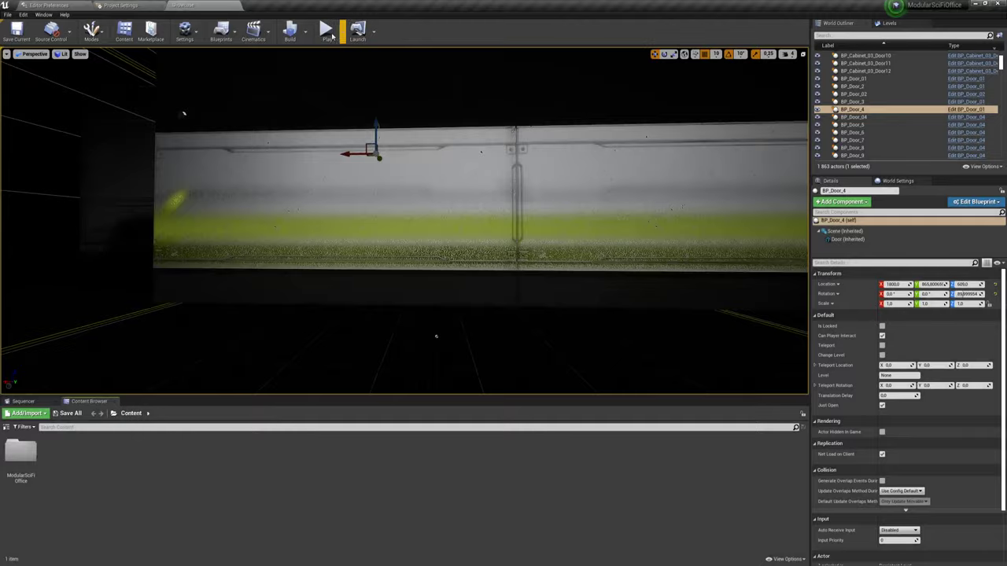
Step: Play the sci-fi office level, walking through the elevator and rooms, then stop with Esc
left_click(326, 29)
left_click(438, 215)
key("w")
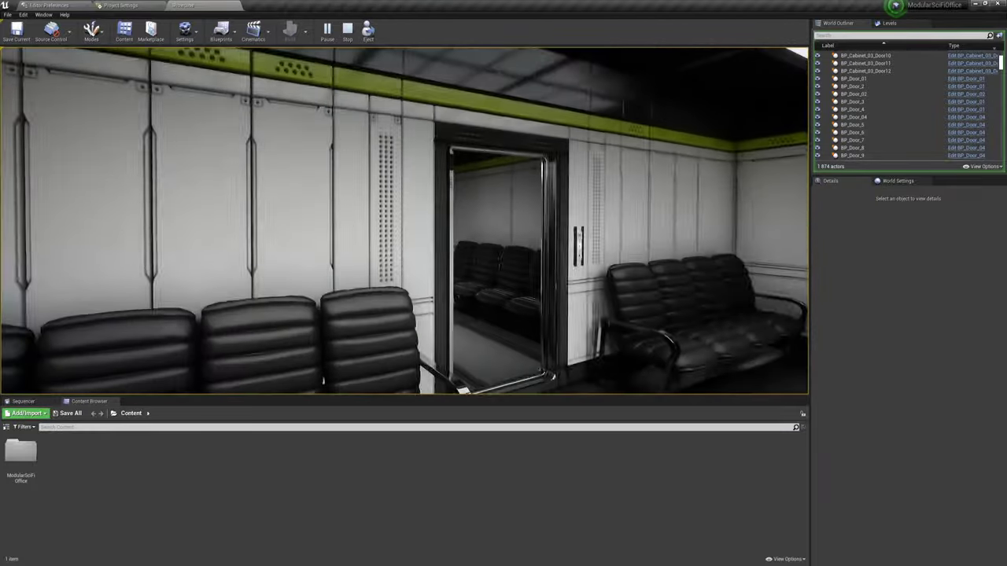
key("w")
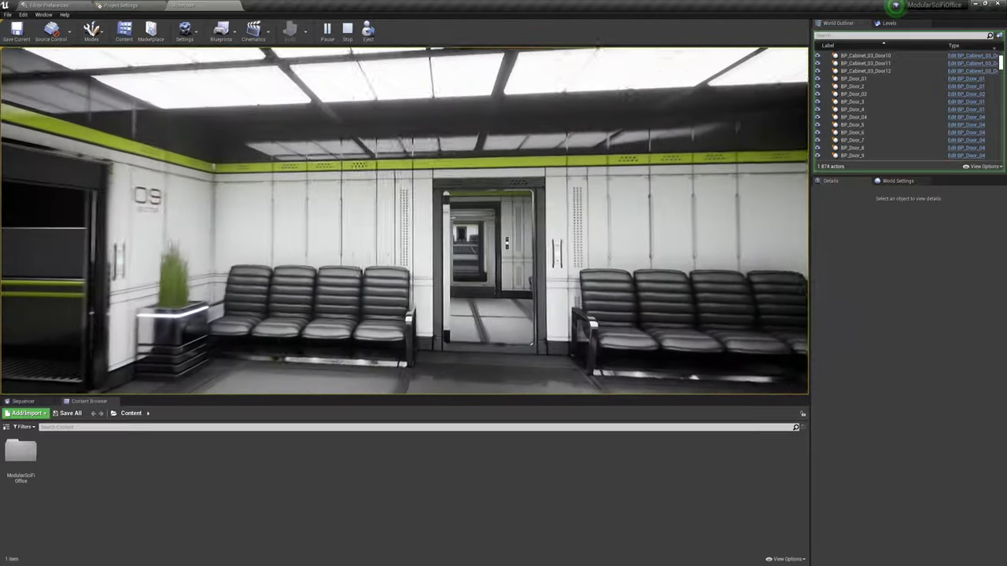
key("w")
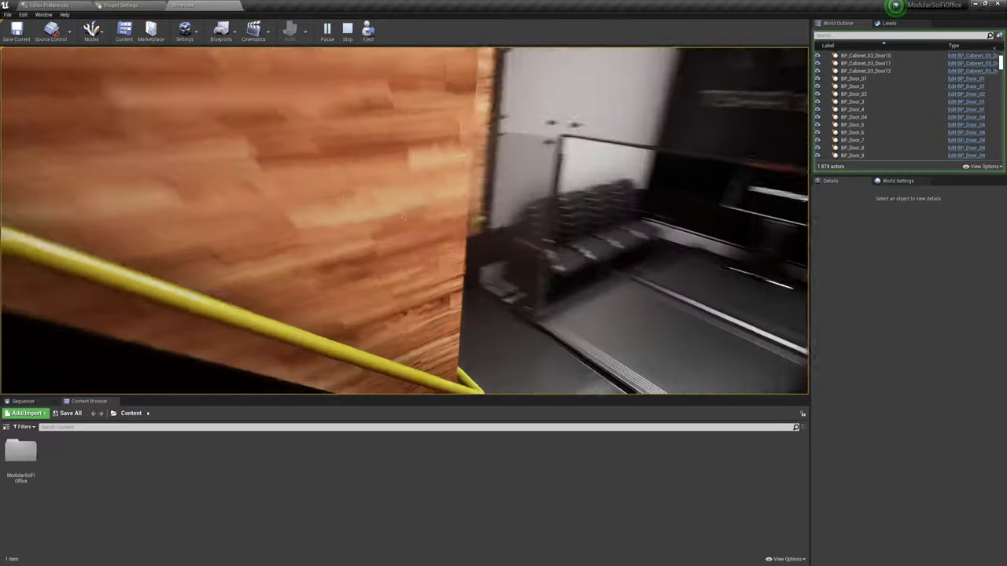
key("Escape")
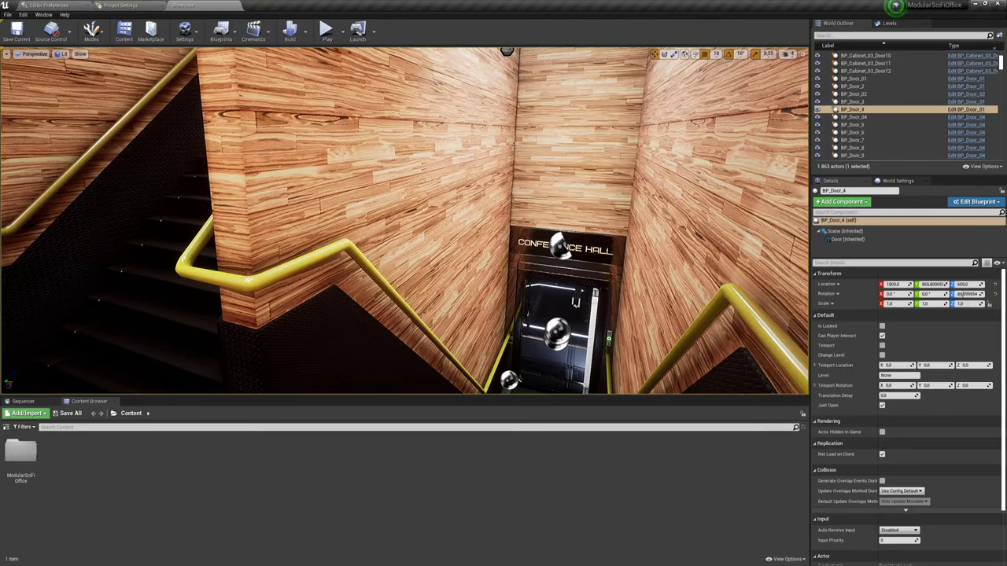
Step: Minimize the editor and bring up the Root Motion Guide product page
left_click(976, 6)
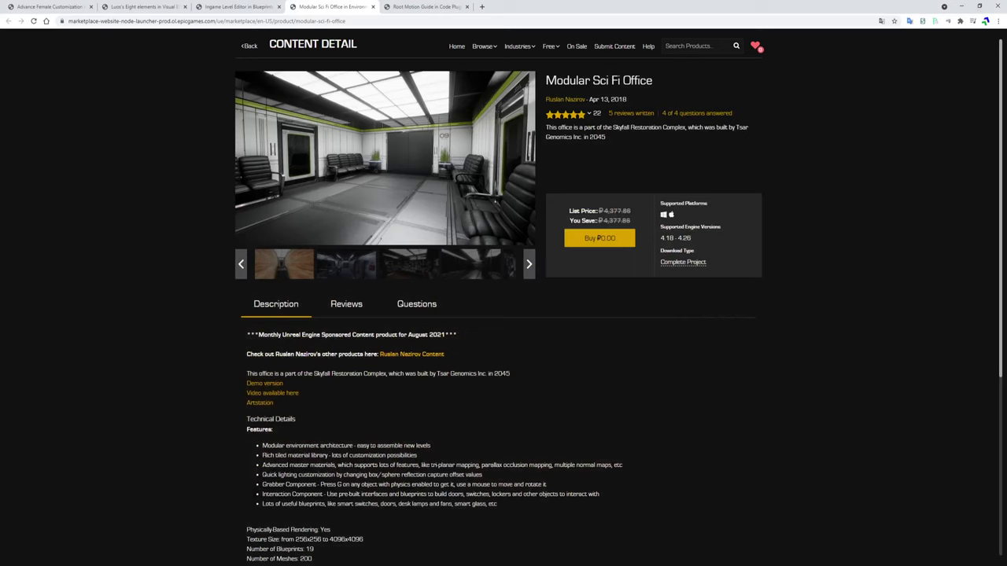
left_click(415, 8)
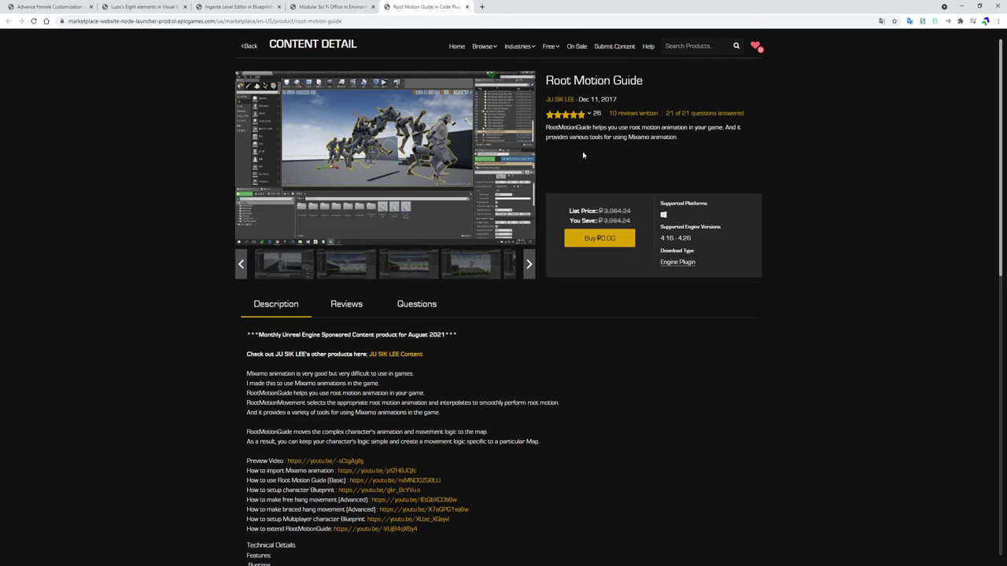
Step: Page through the Root Motion Guide screenshots full screen to the wall-climbing shot, then close the gallery
left_click(386, 155)
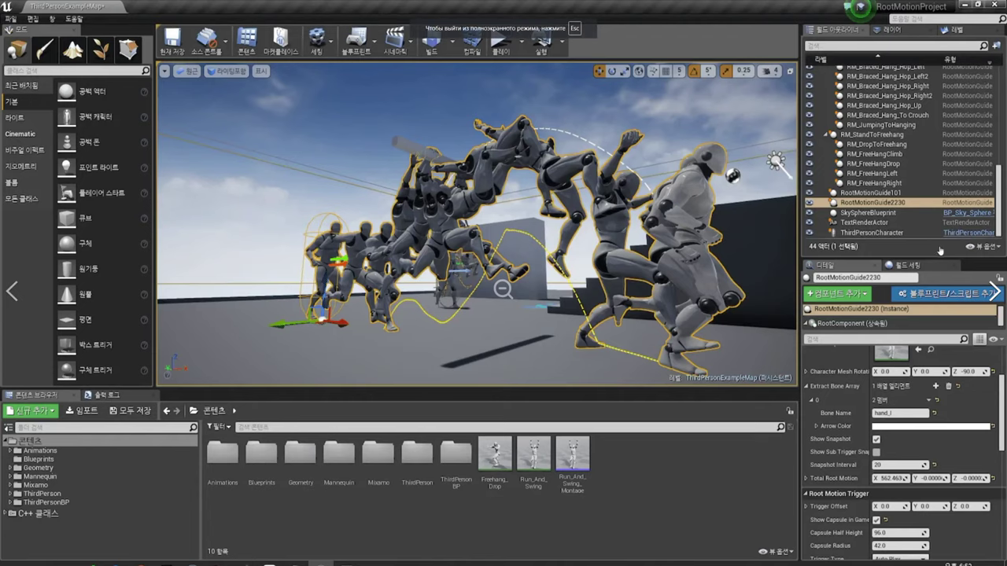
left_click(993, 292)
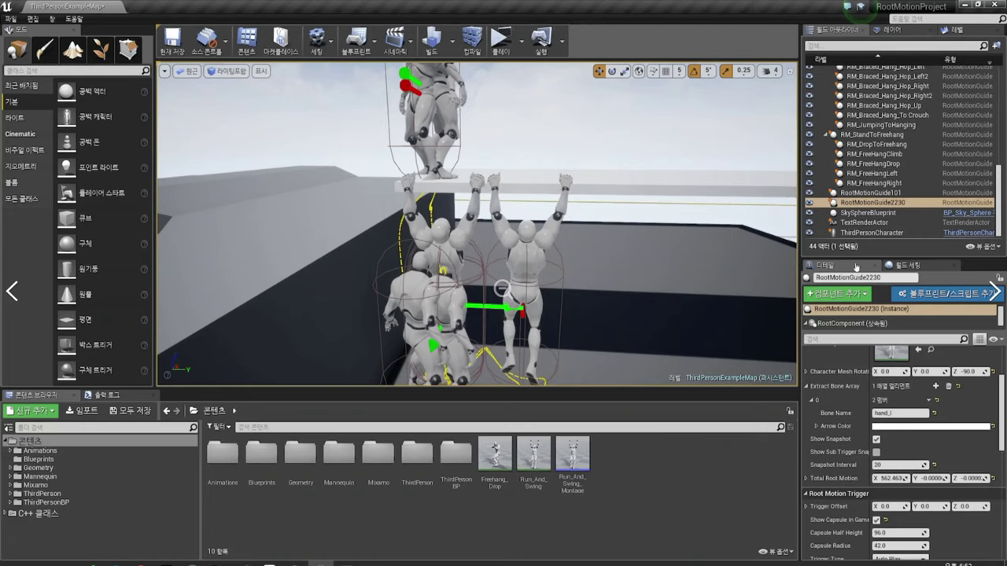
left_click(993, 291)
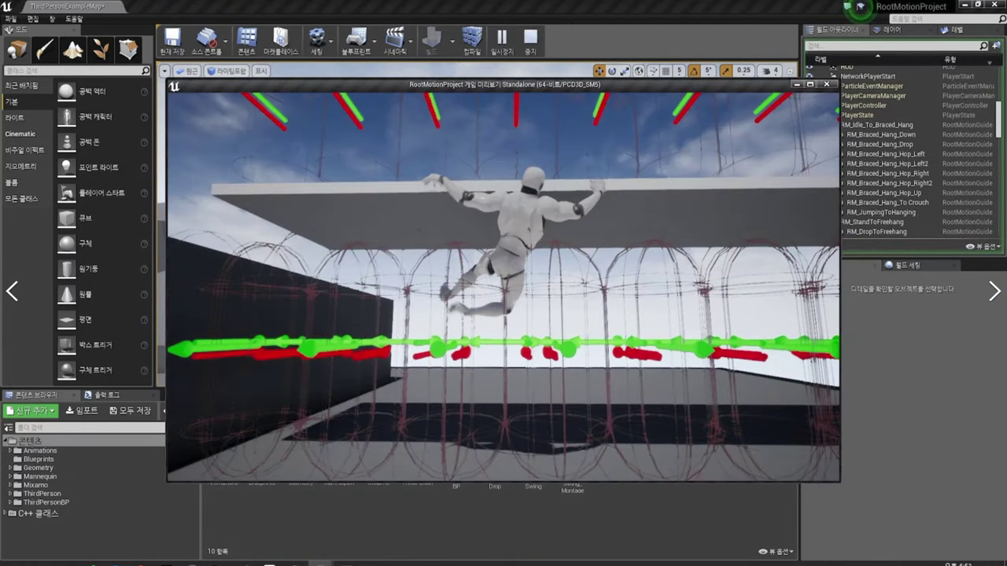
left_click(993, 293)
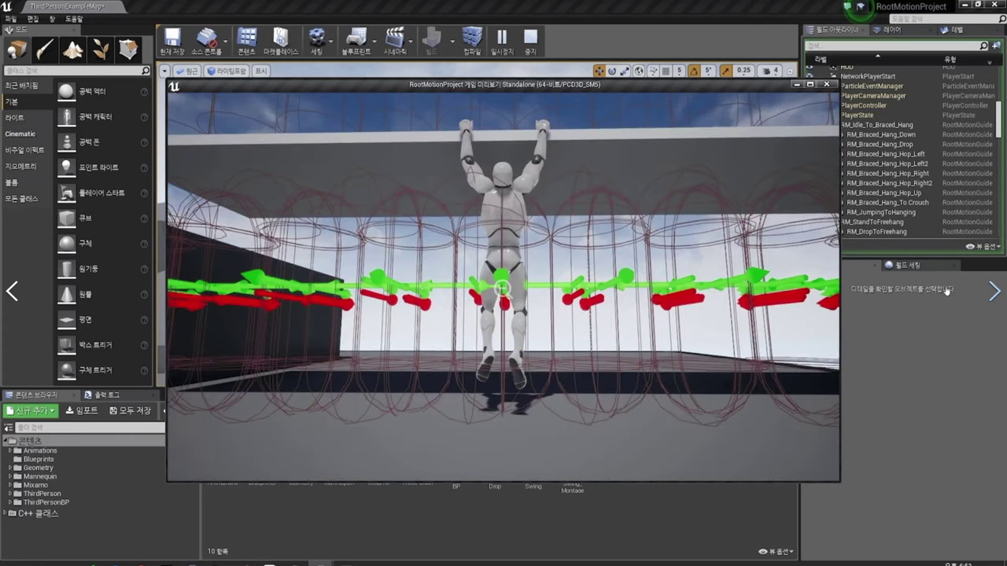
left_click(994, 294)
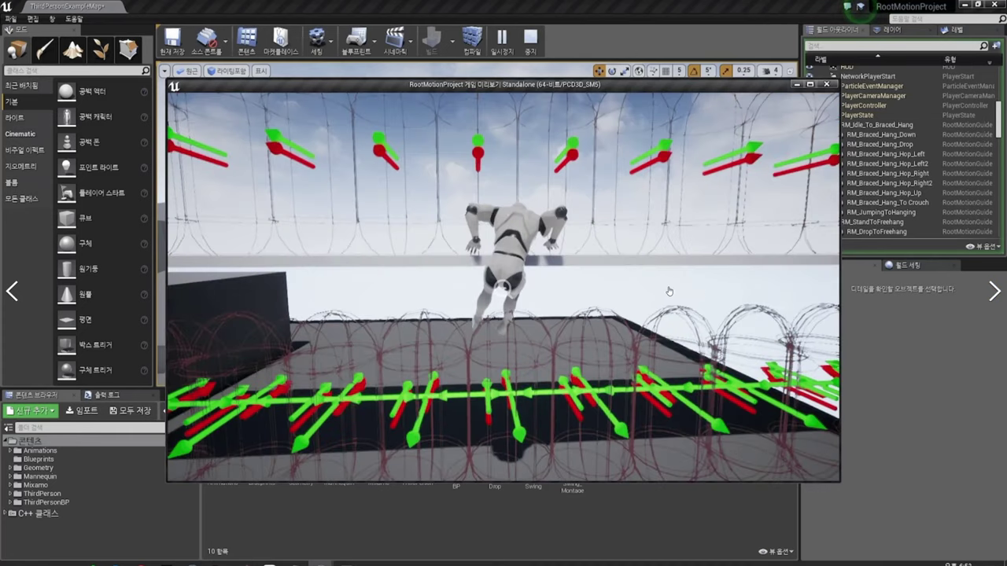
left_click(994, 291)
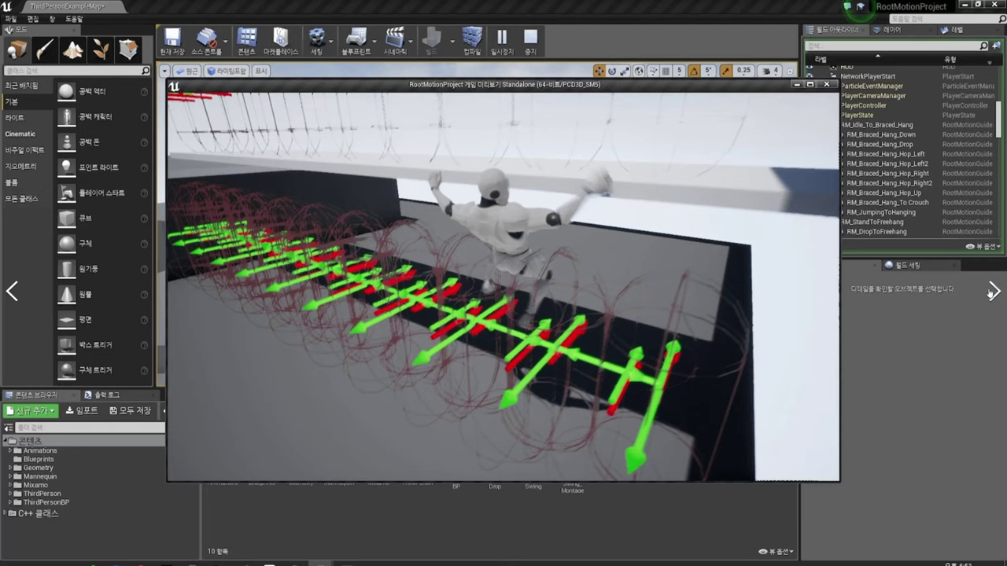
left_click(993, 292)
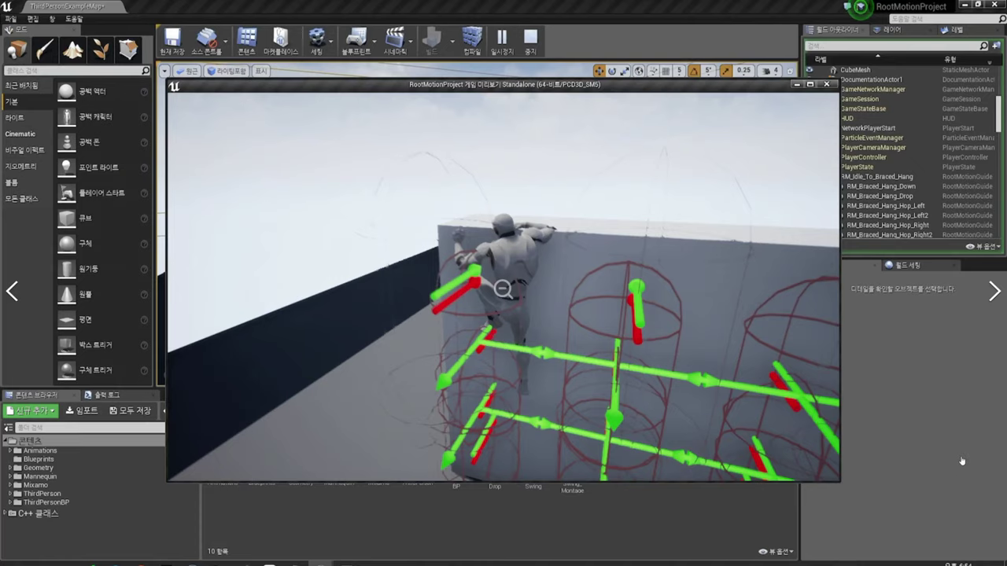
left_click(917, 419)
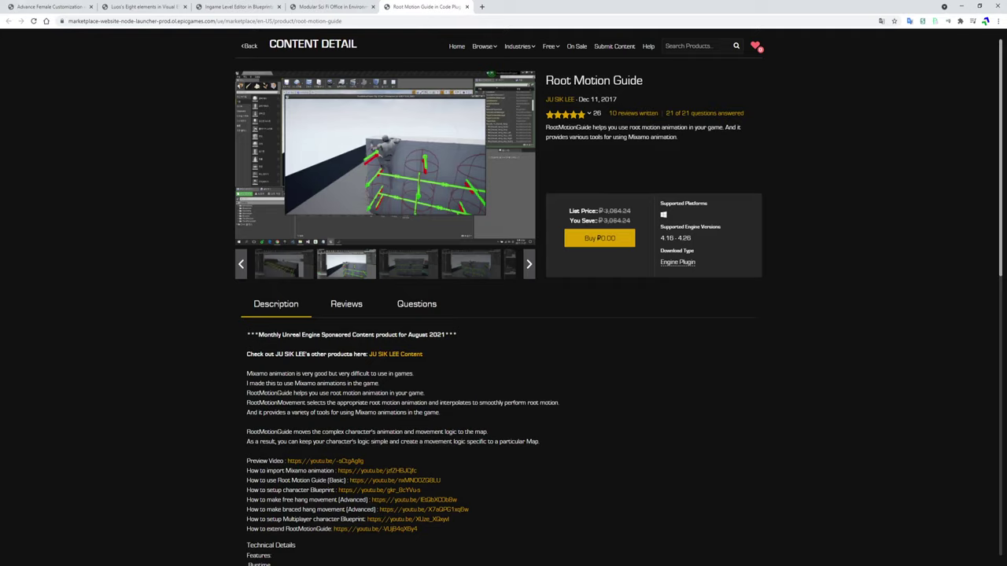
Step: Cycle through the Sci Fi Office, Ingame Level Editor and Female Customization tabs, then bring back the Blueprint Runtime Saving and Loading page
left_click(339, 10)
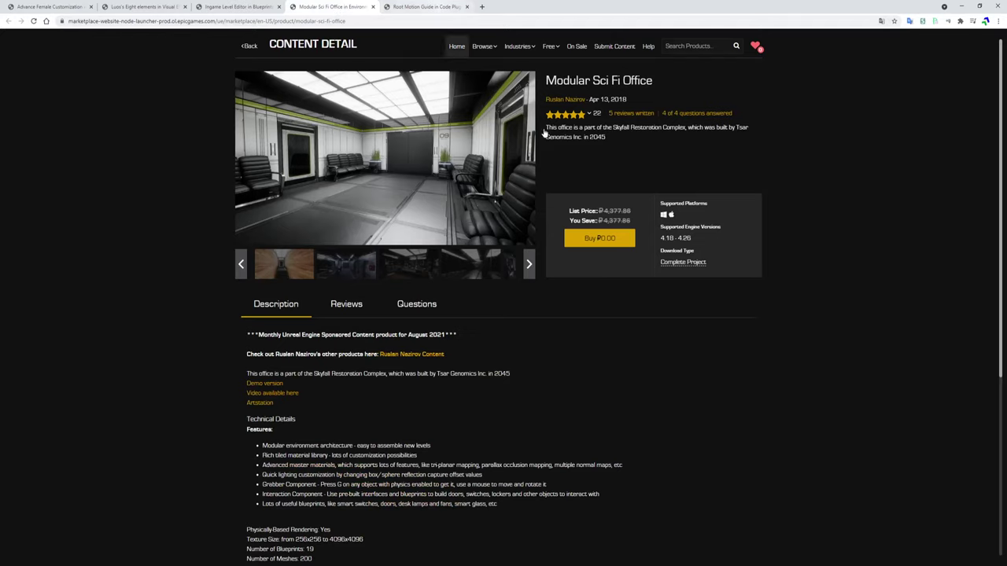
left_click(229, 6)
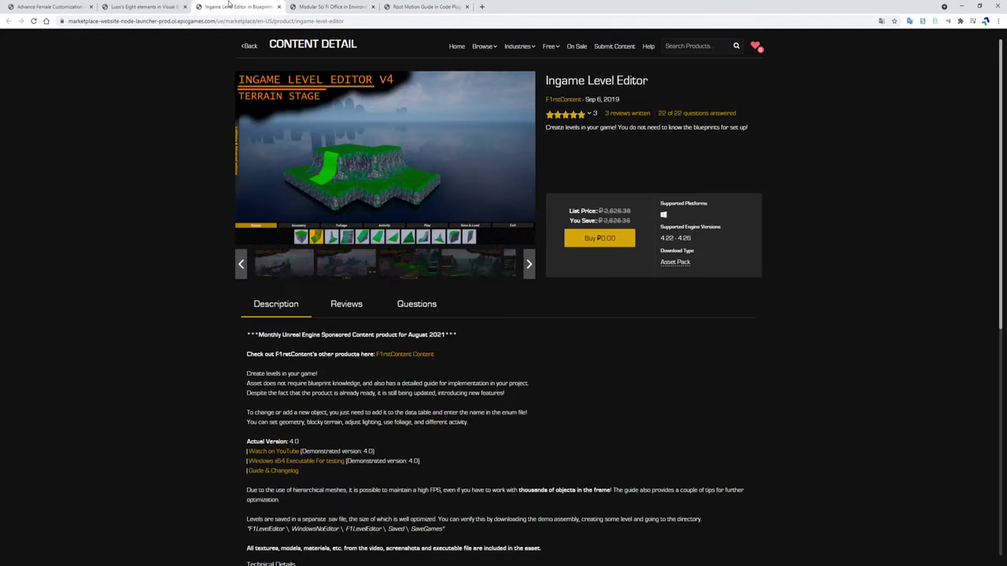
left_click(142, 8)
left_click(47, 6)
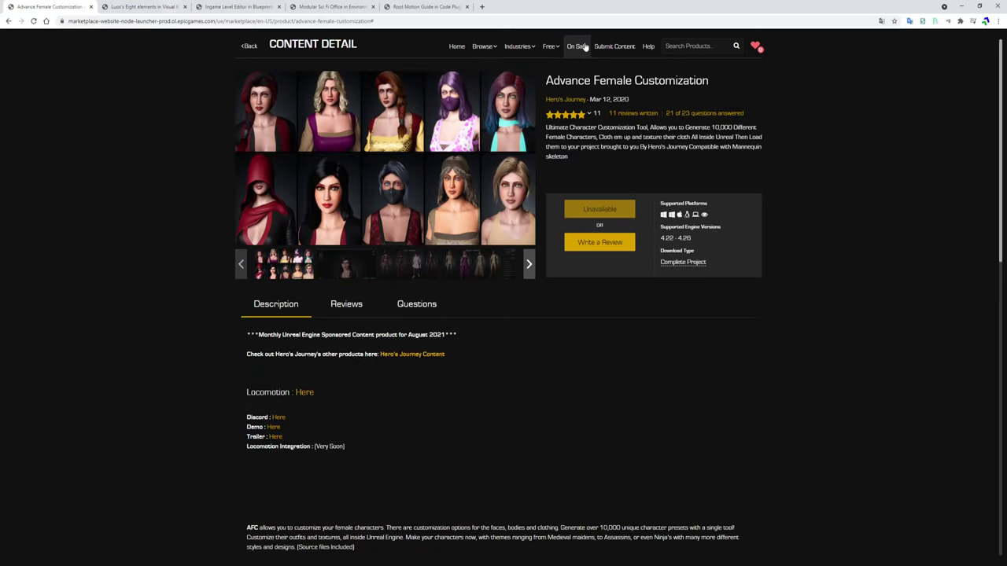
left_click(965, 7)
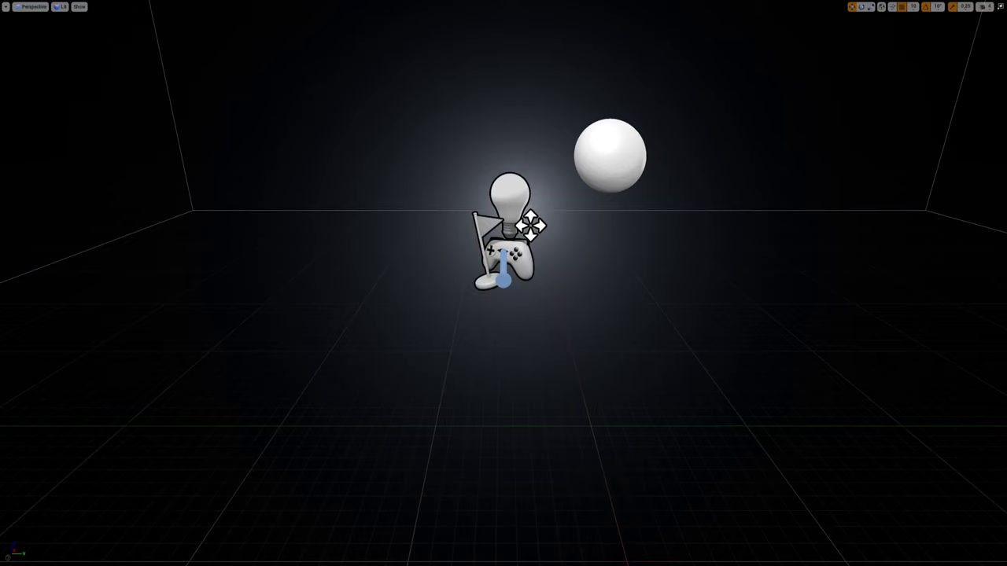
key("alt+Tab")
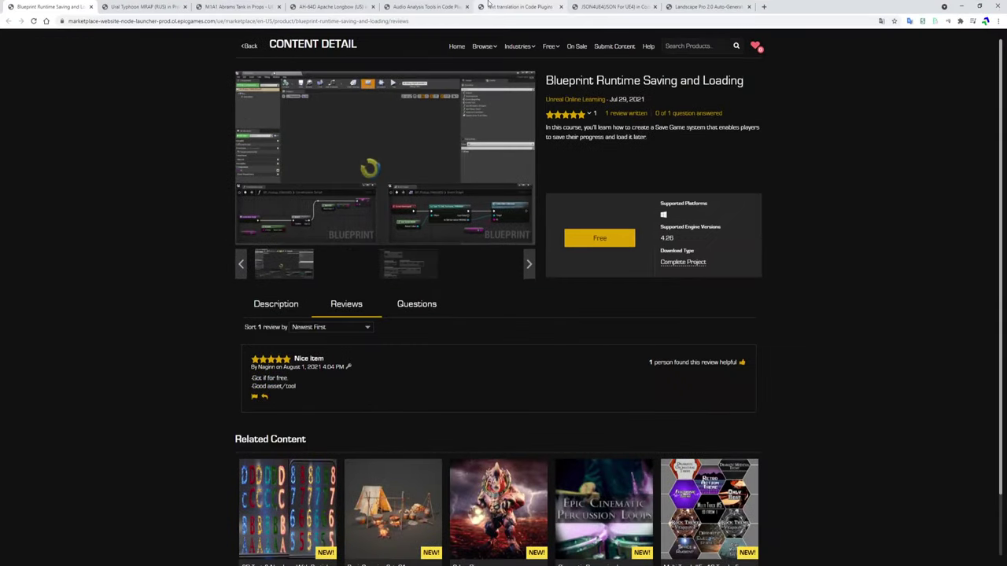
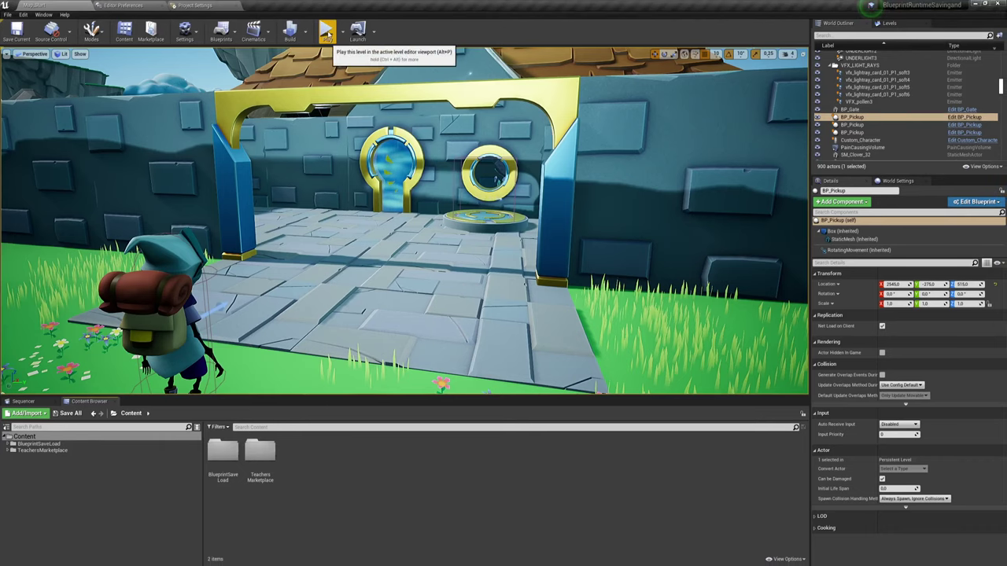
Step: Play the level, running the character through the gate and collecting golden rings, then stop
left_click(326, 31)
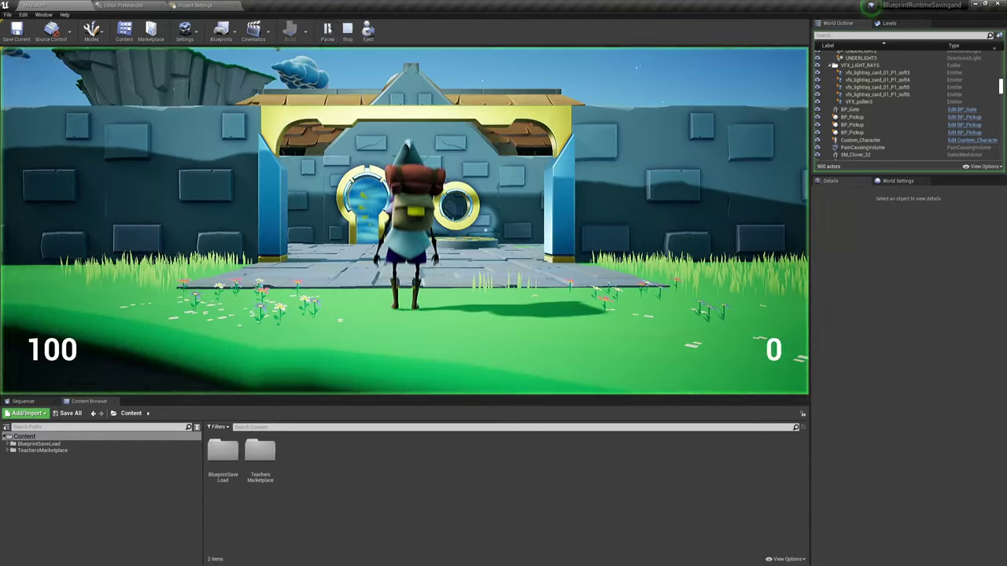
key("w")
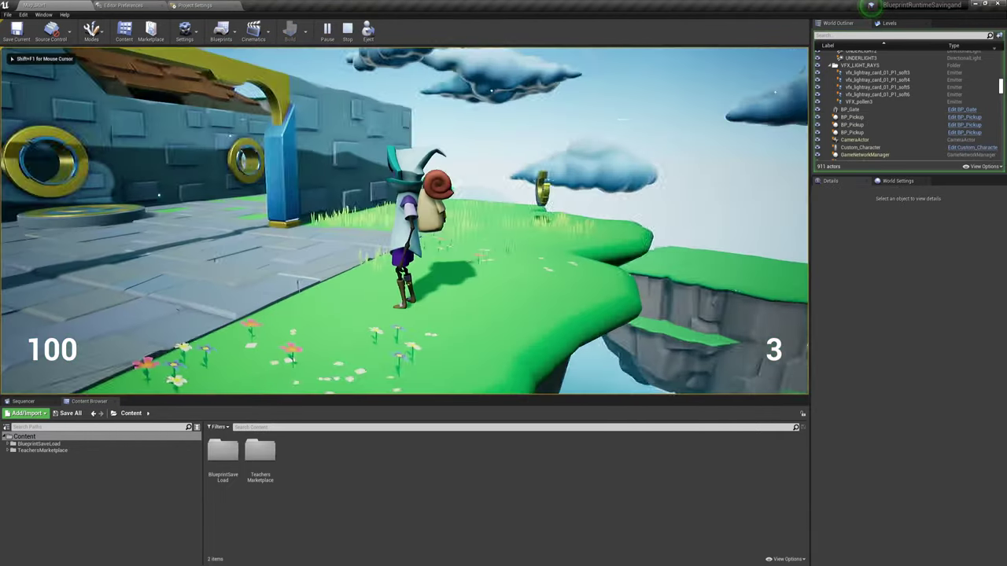
key("w")
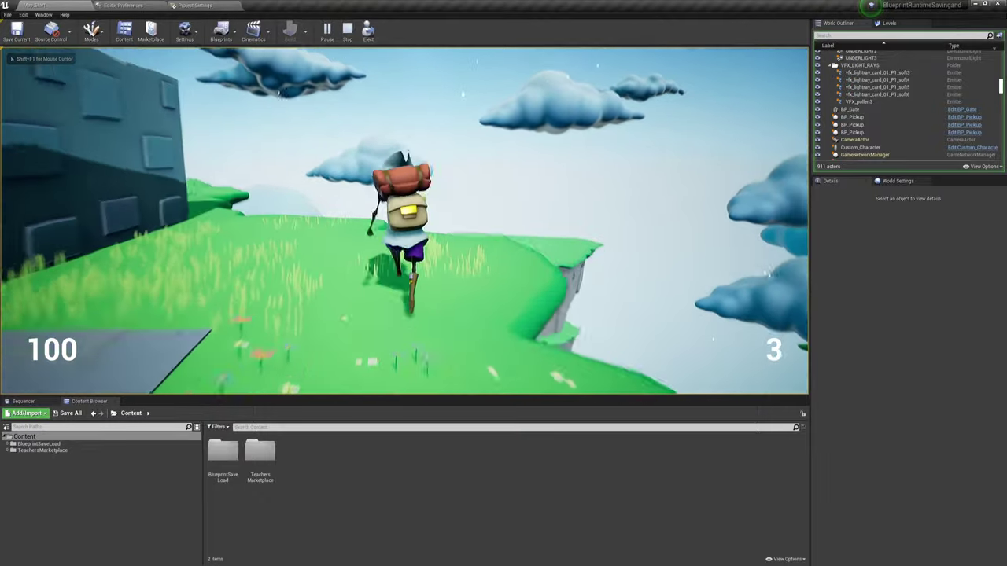
key("w")
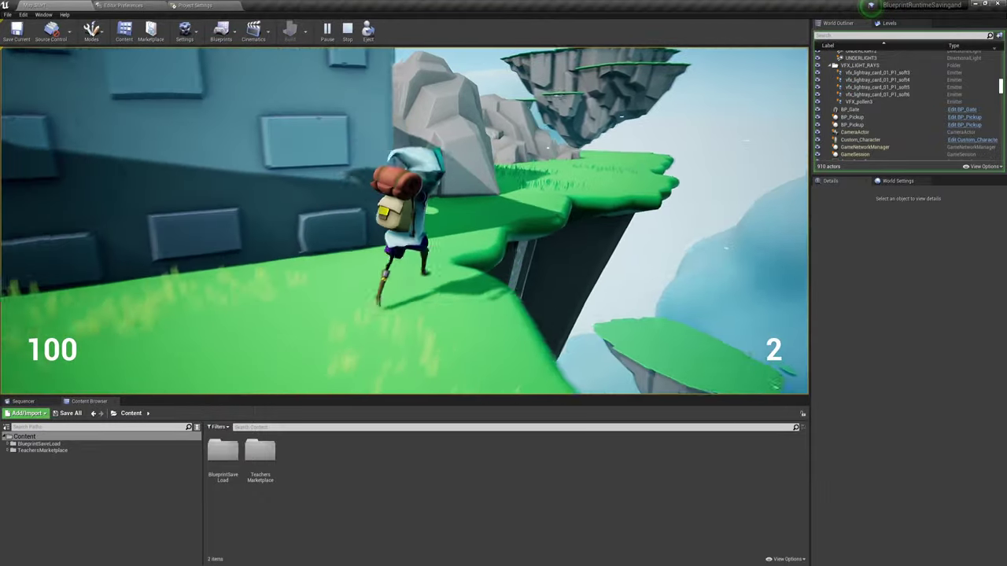
key("w")
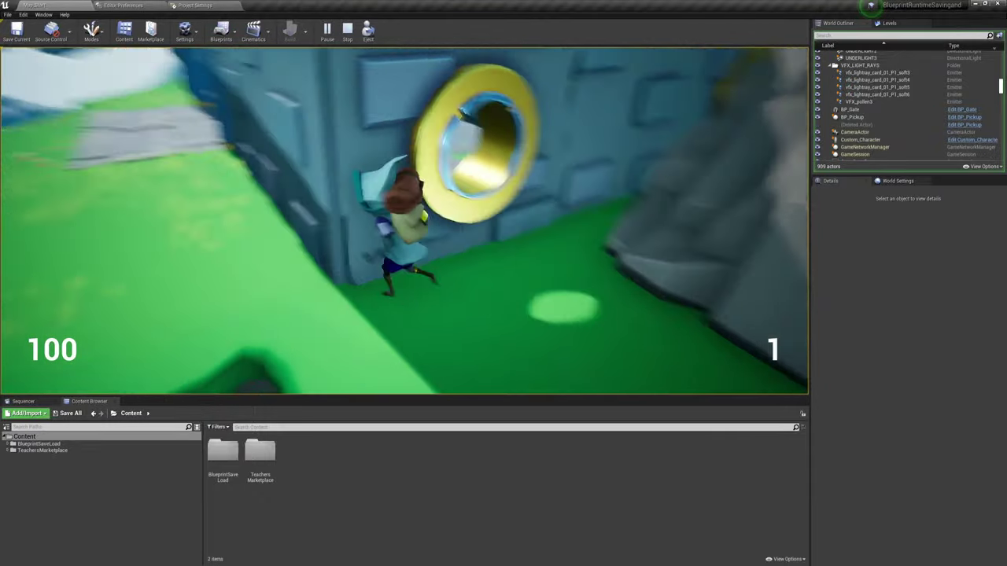
key("w")
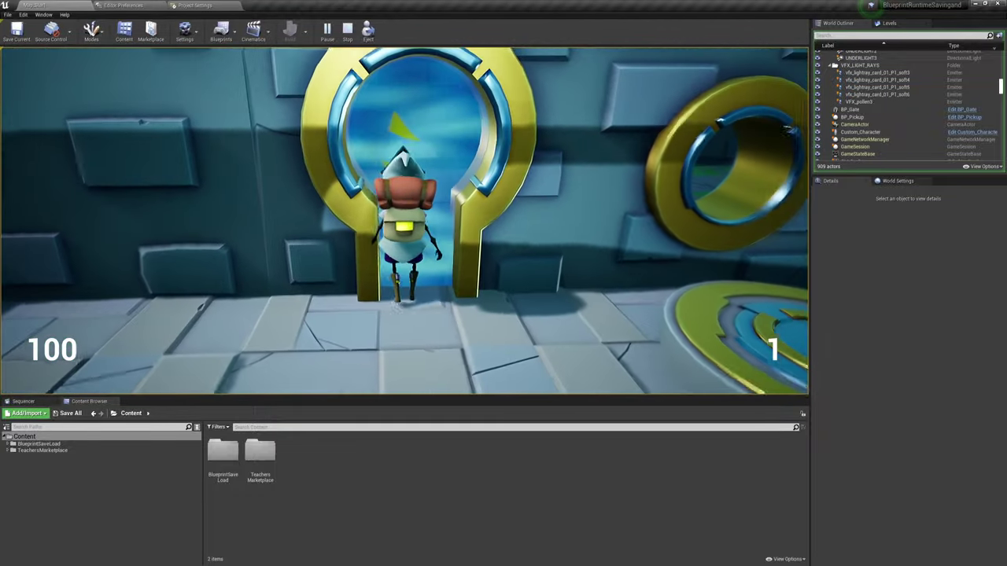
key("a")
key("w")
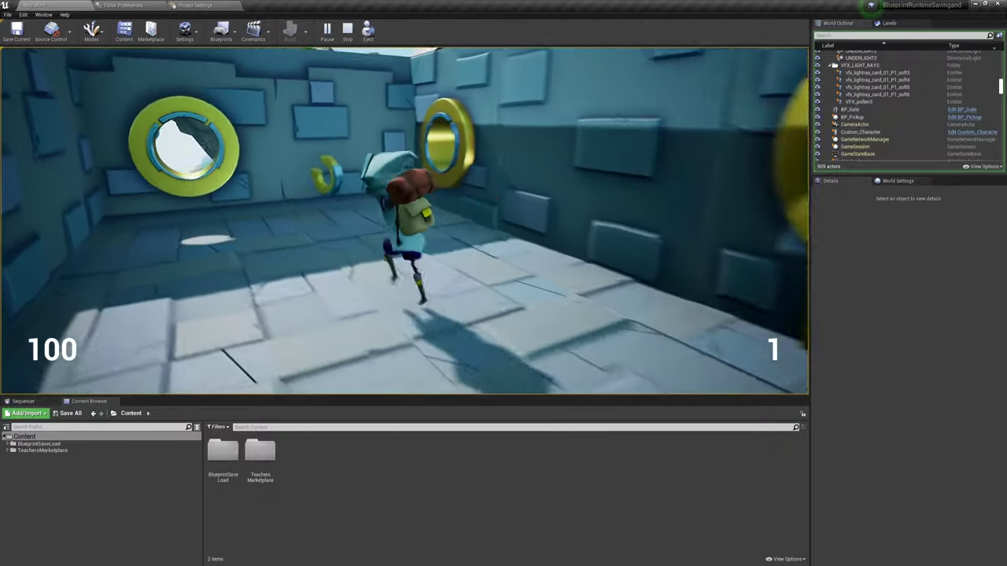
key("a")
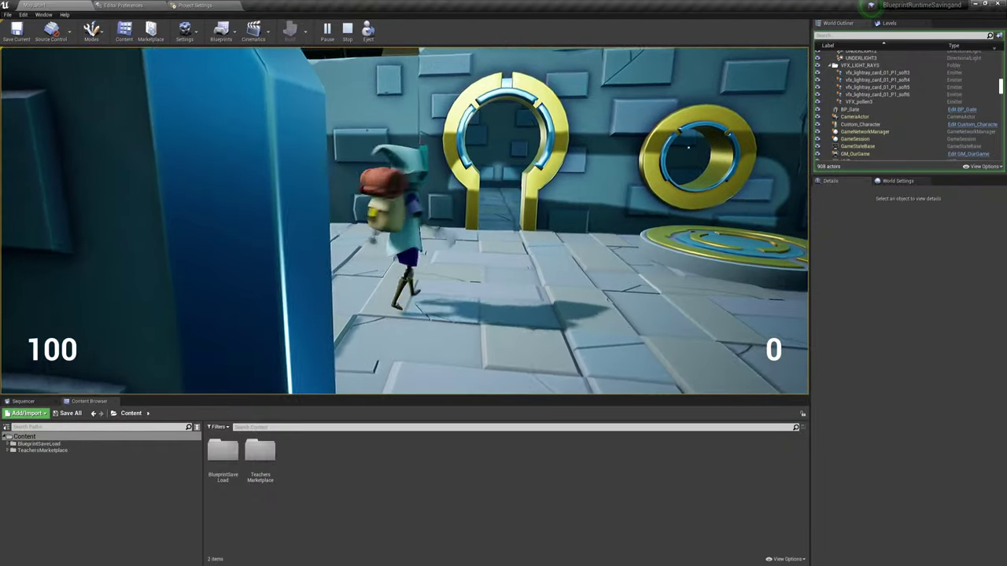
key("w")
key("Escape")
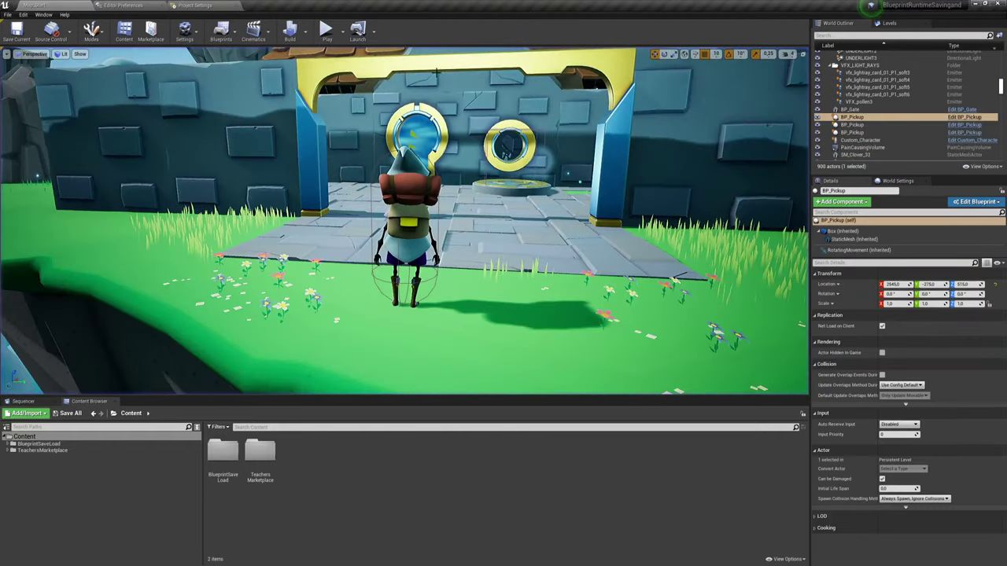
Step: Replay the level, running through the courtyard and ring corridors, then return to editing
left_click(327, 32)
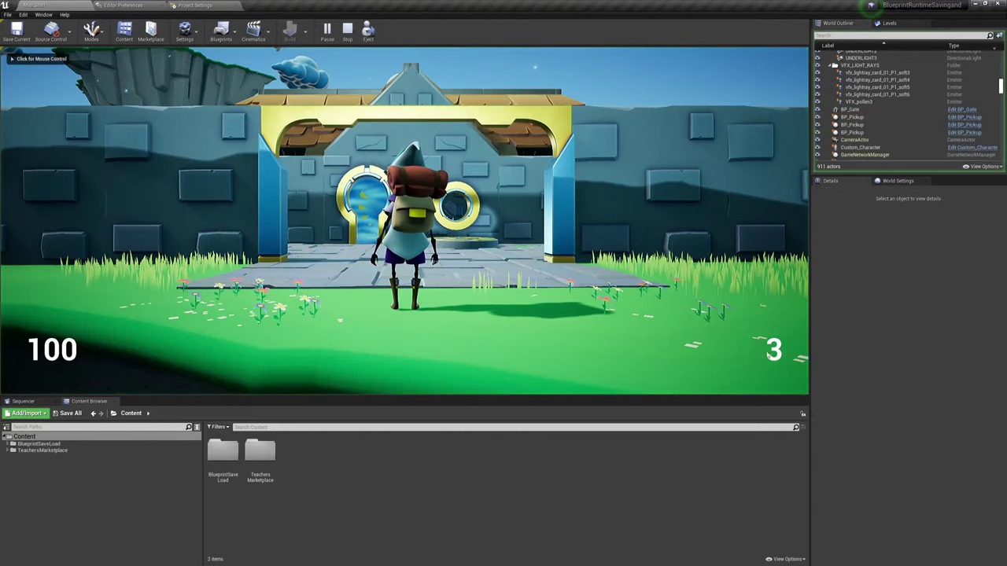
left_click(412, 121)
key("w")
key("a")
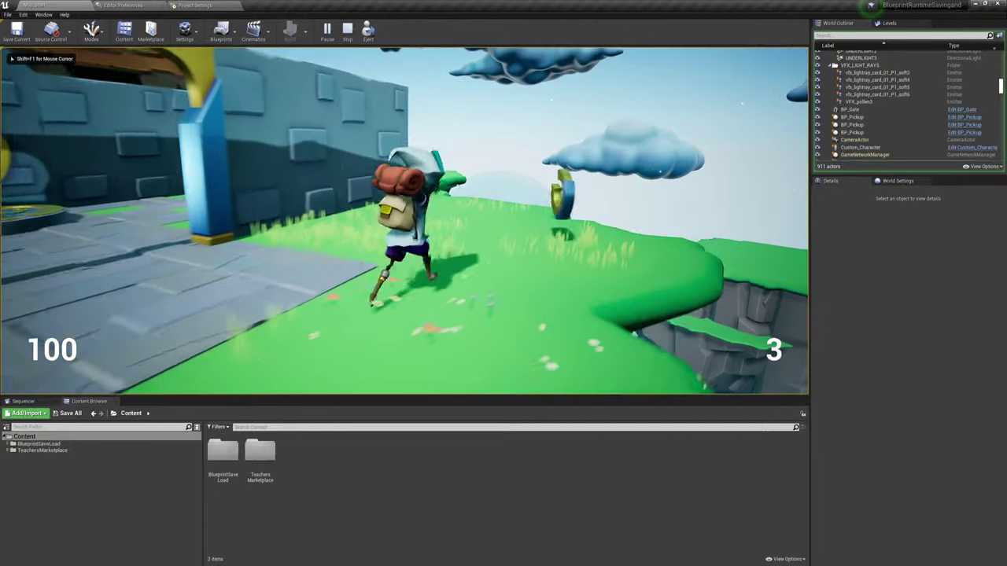
key("w")
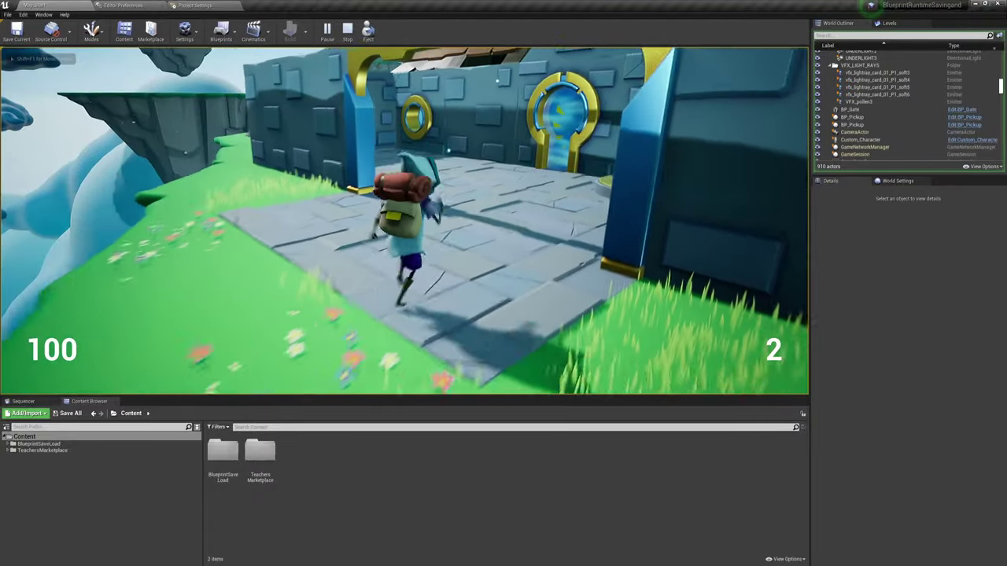
key("w")
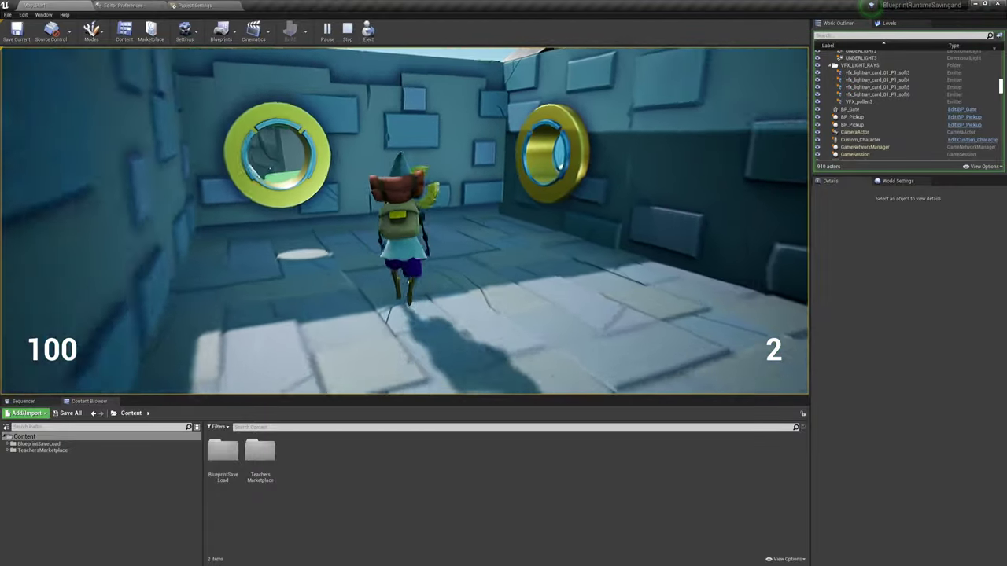
key("w")
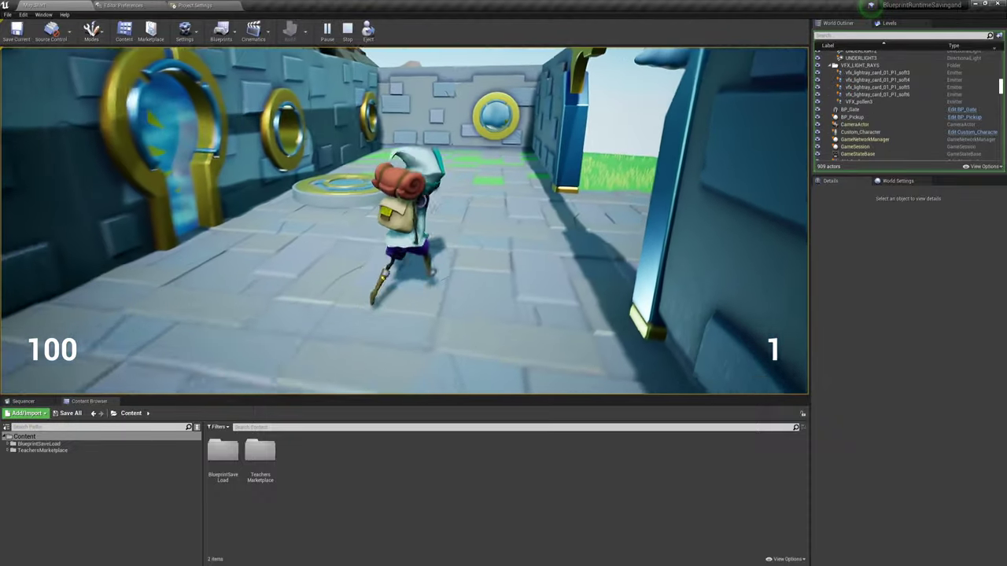
key("w")
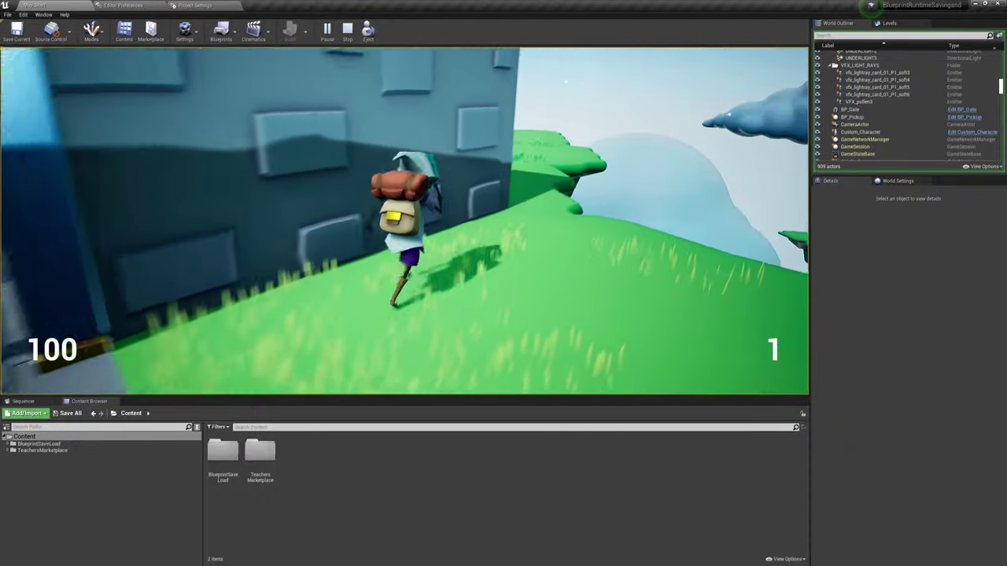
key("w")
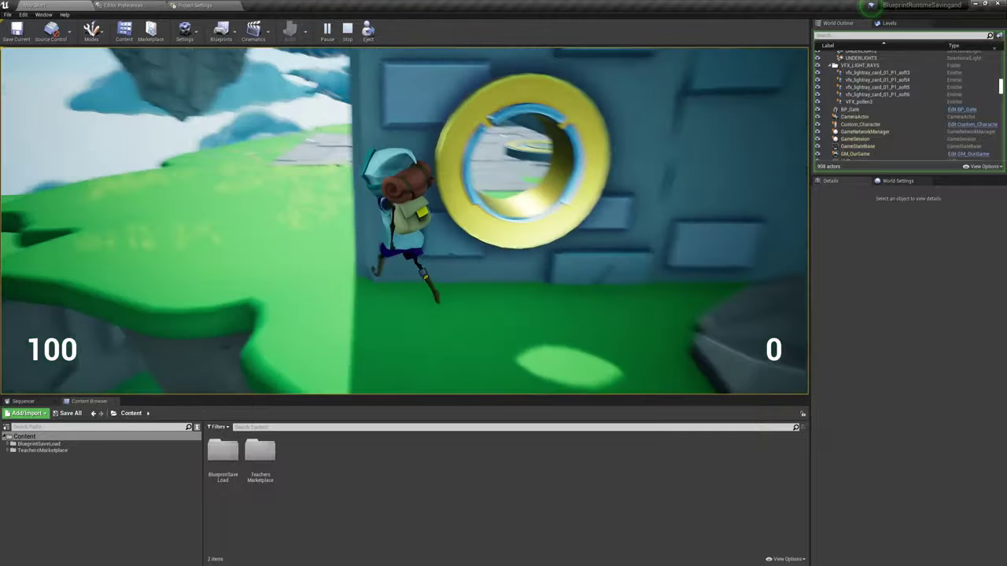
key("w")
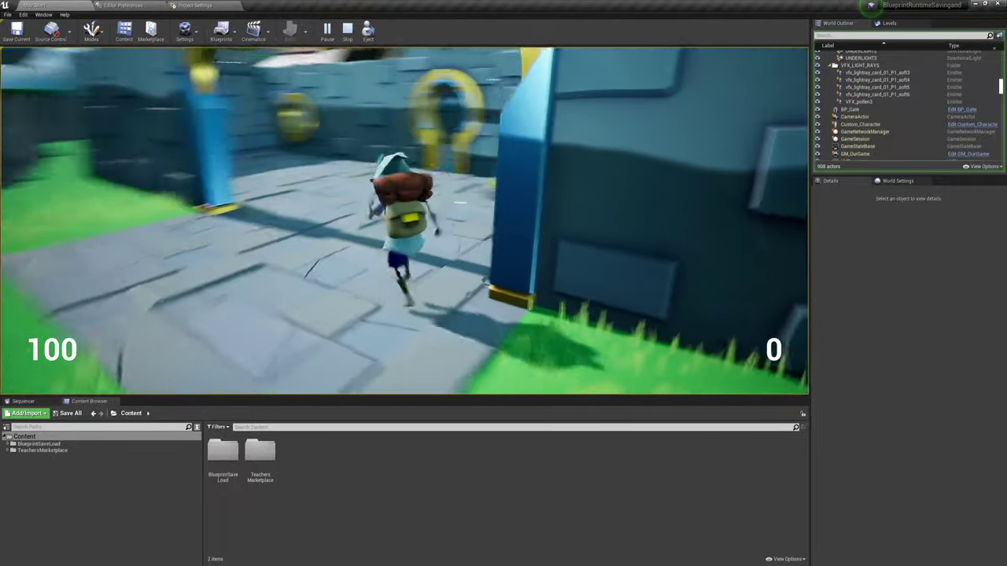
key("w")
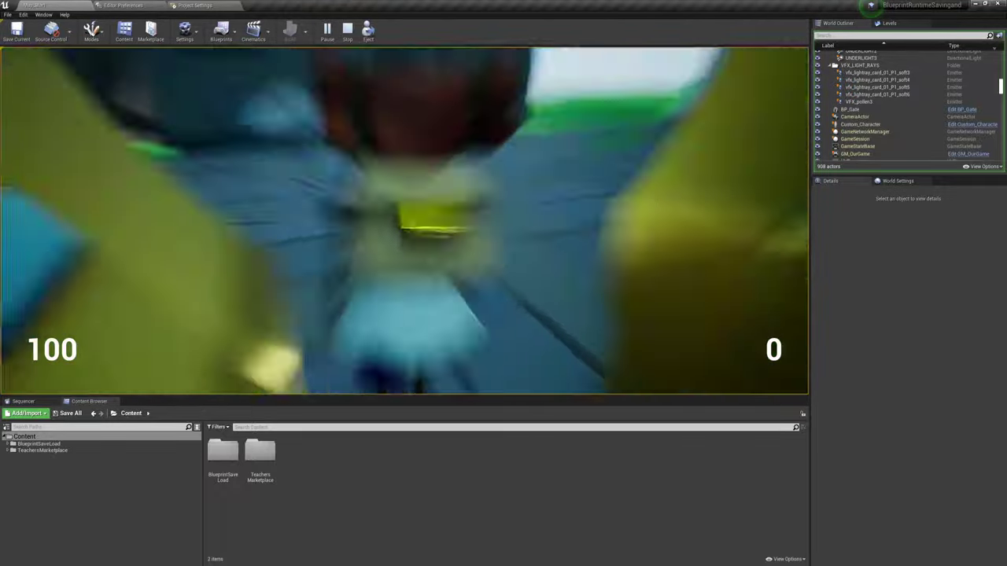
key("w")
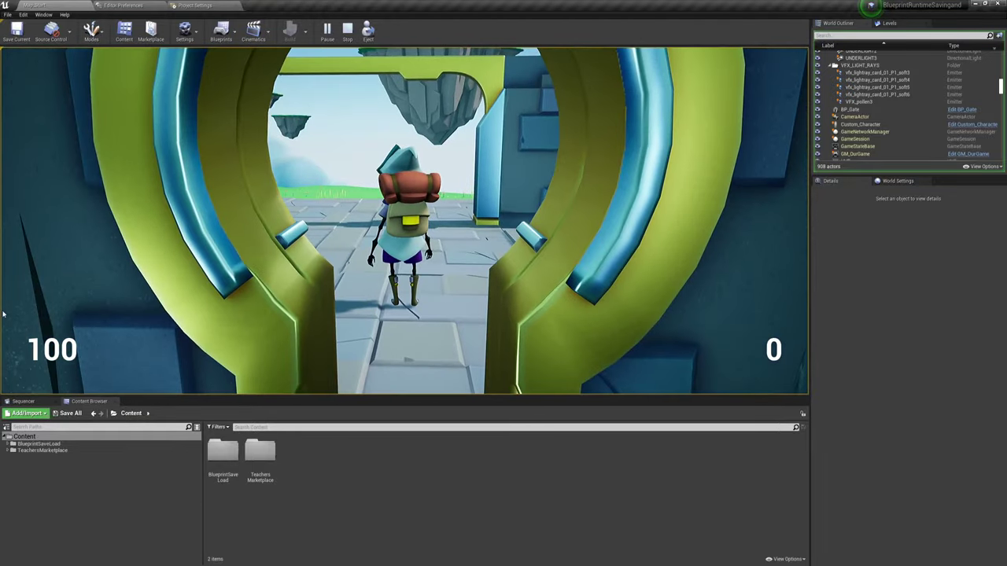
key("Escape")
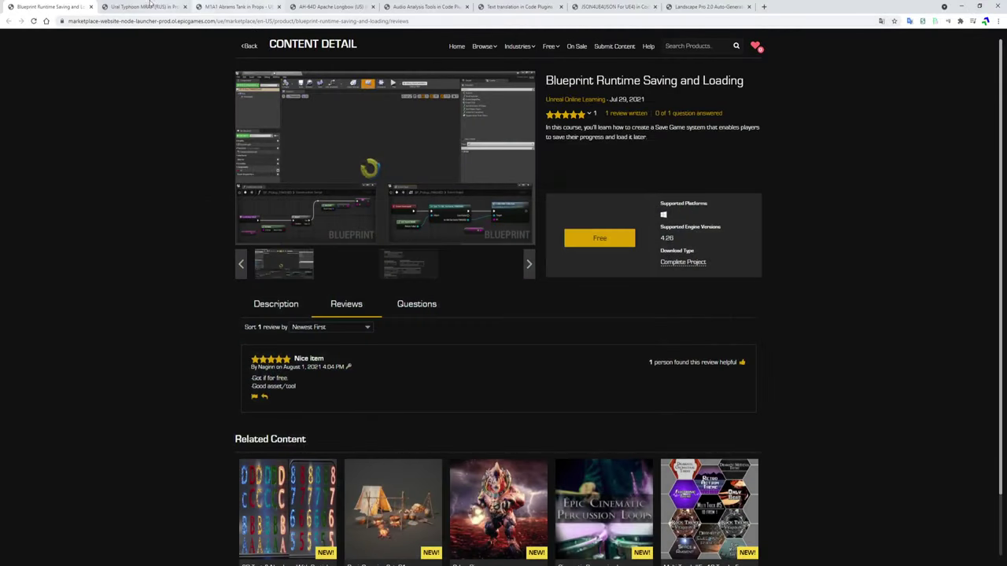
Step: Browse the Ural Typhoon MRAP (RUS) gallery fullscreen to the green truck, then open M1A1 Abrams
left_click(137, 8)
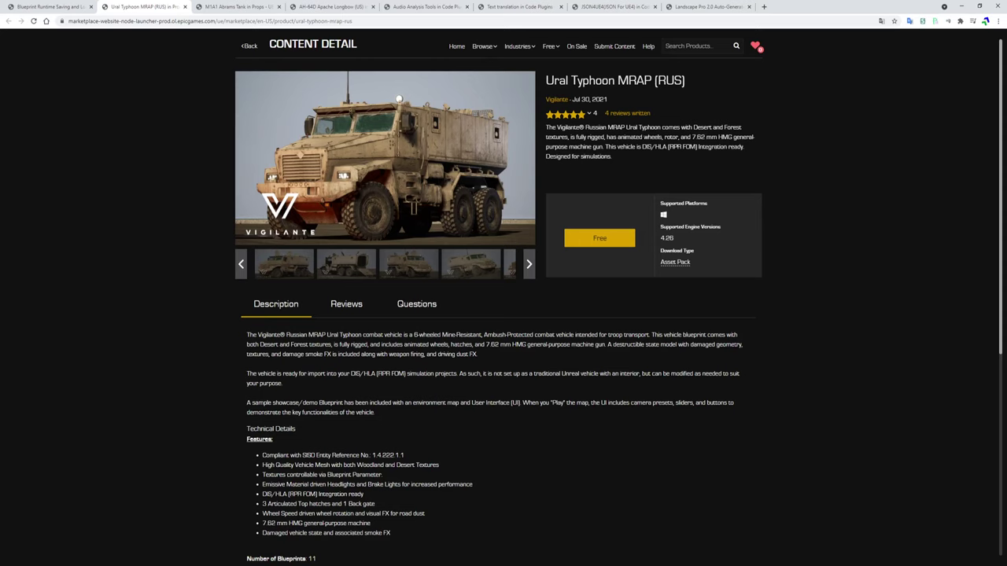
left_click(381, 148)
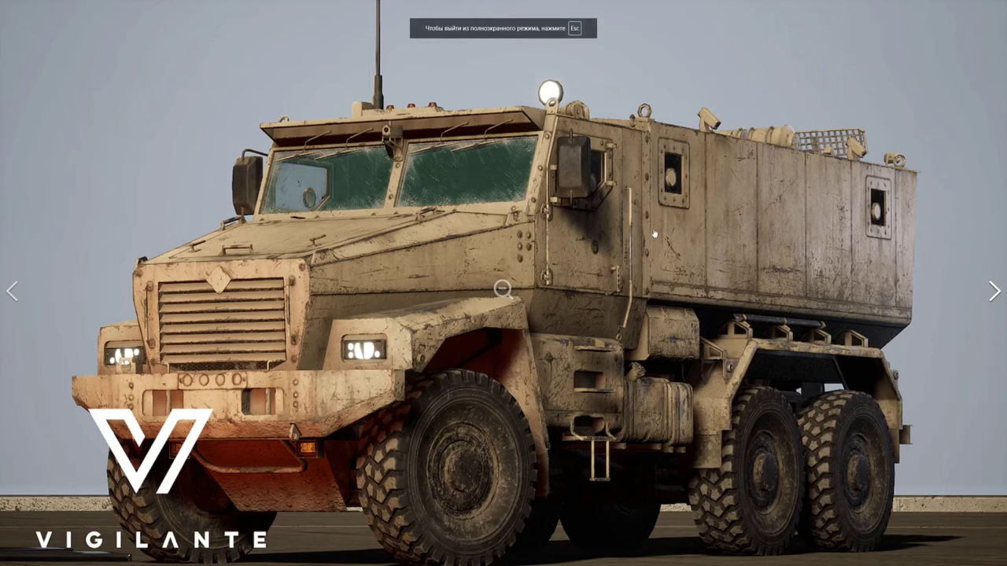
left_click(994, 291)
left_click(994, 291)
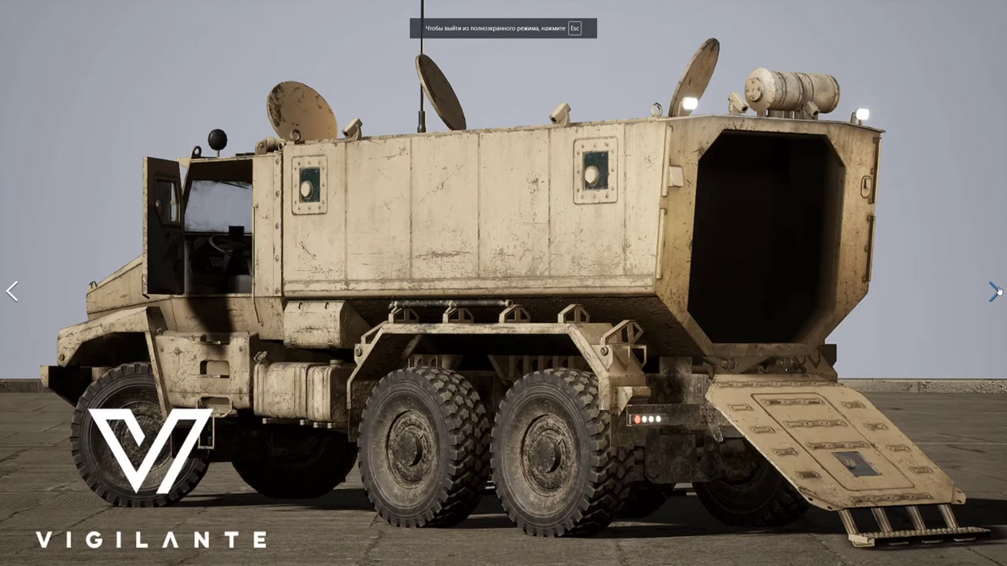
left_click(995, 291)
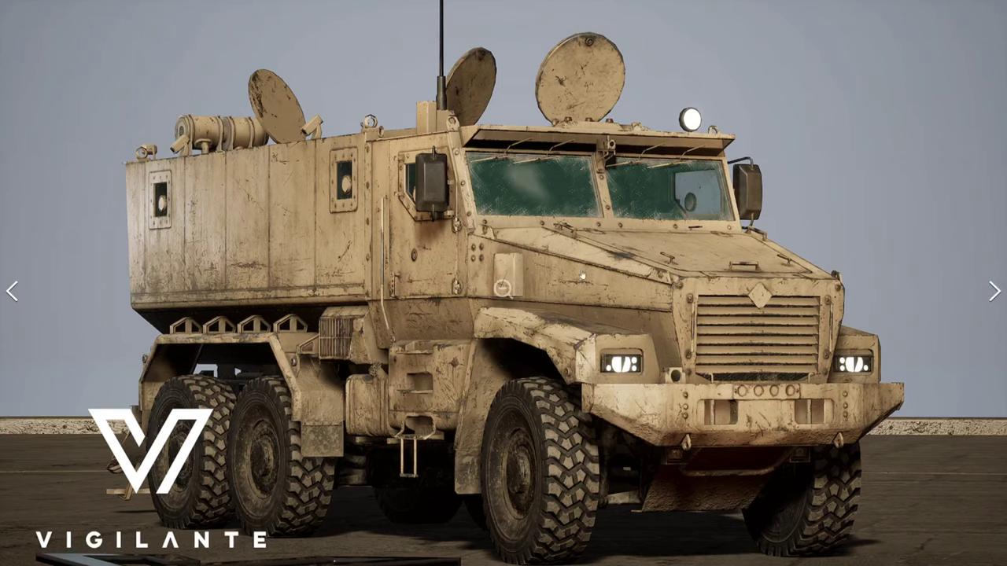
left_click(995, 292)
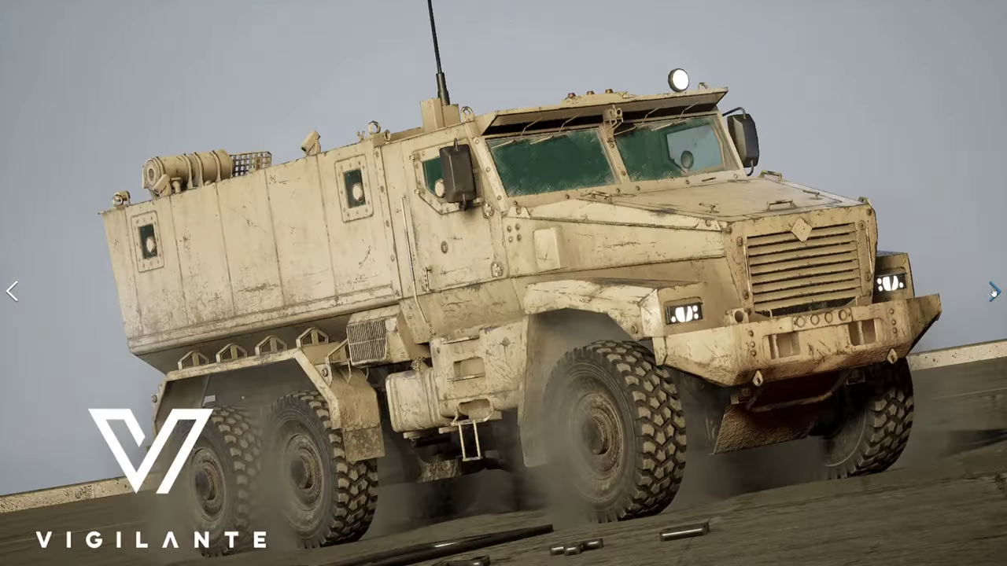
left_click(995, 292)
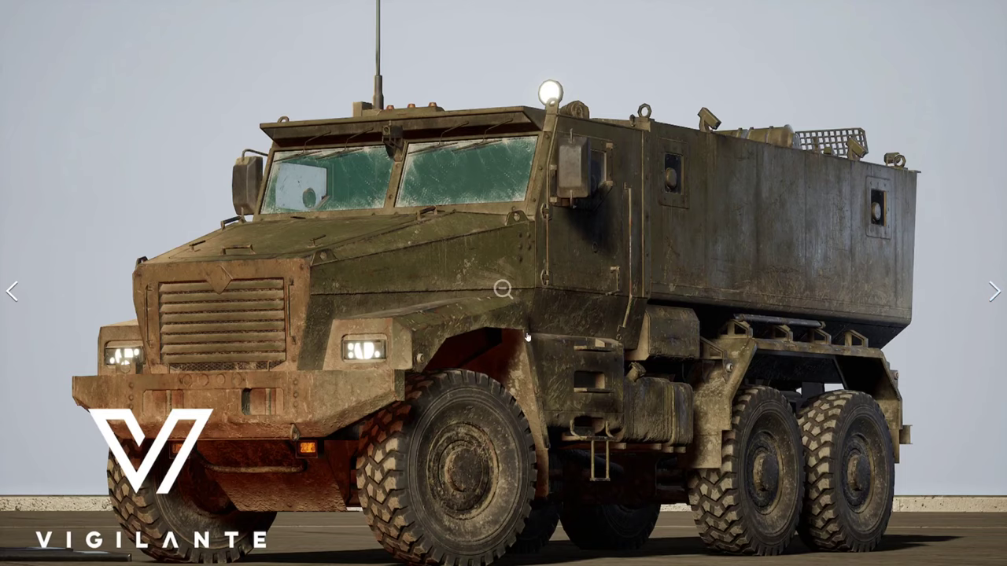
left_click(509, 217)
left_click(266, 4)
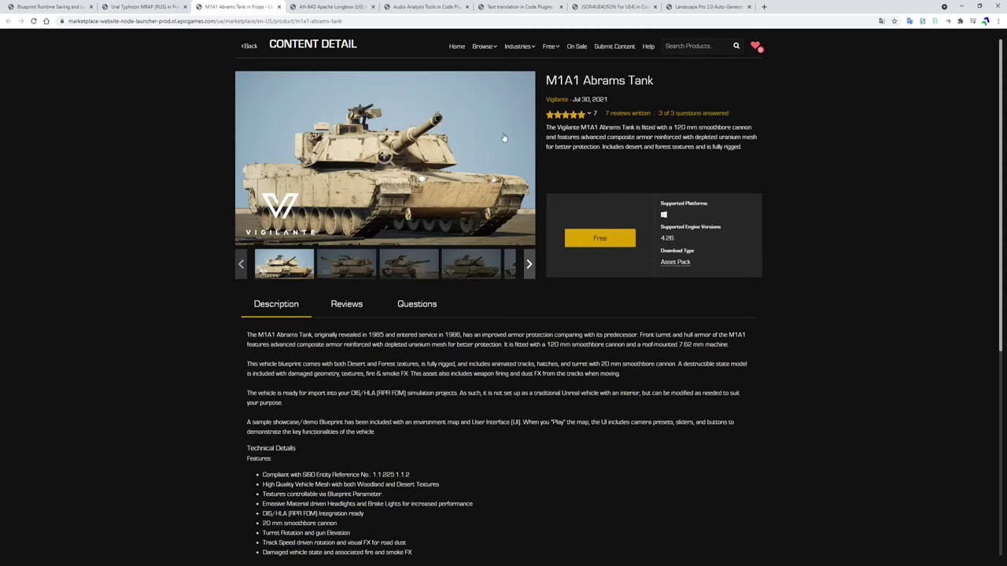
Step: View the M1A1 Abrams tank images fullscreen up to the green tank, then open the Apache page
left_click(384, 158)
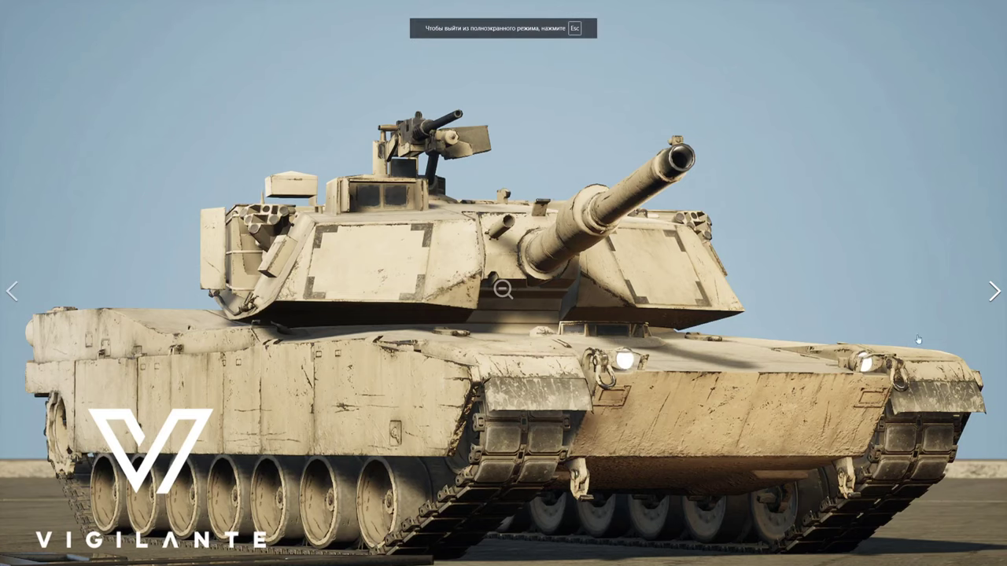
left_click(994, 292)
left_click(995, 291)
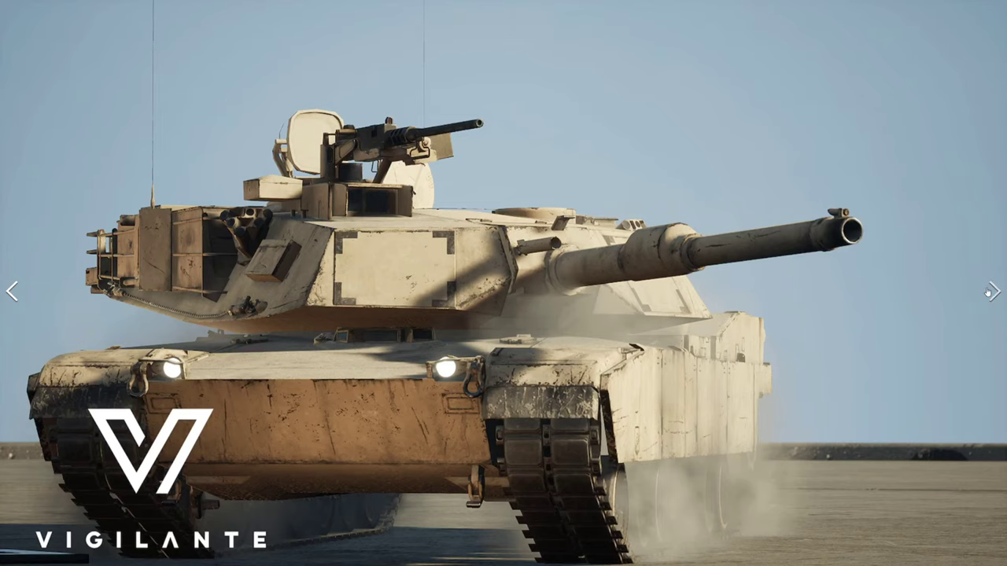
left_click(994, 292)
key("Escape")
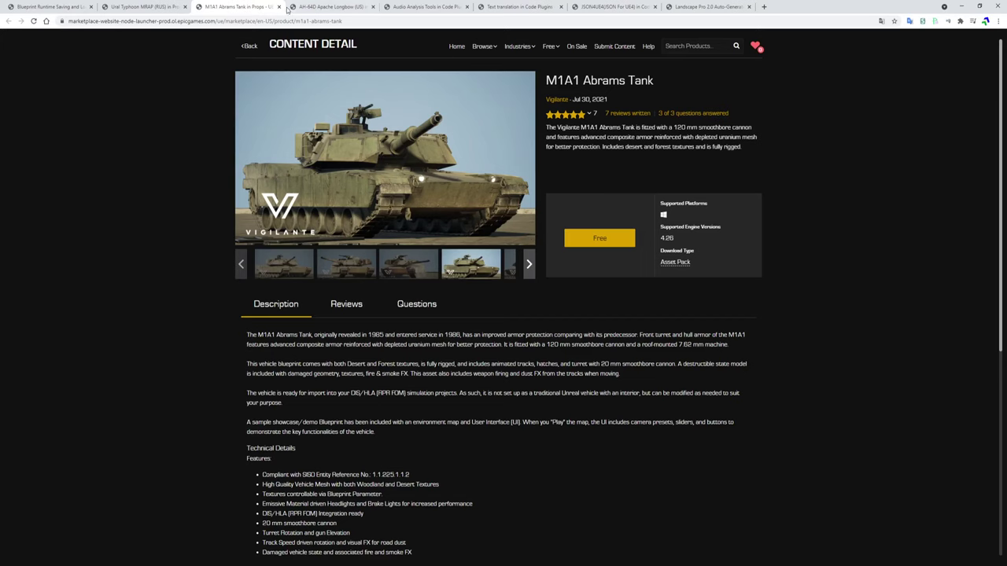
left_click(291, 9)
Step: Browse the Apache helicopter images fullscreen to the rear view, then open Landscape Pro 2.0
left_click(409, 166)
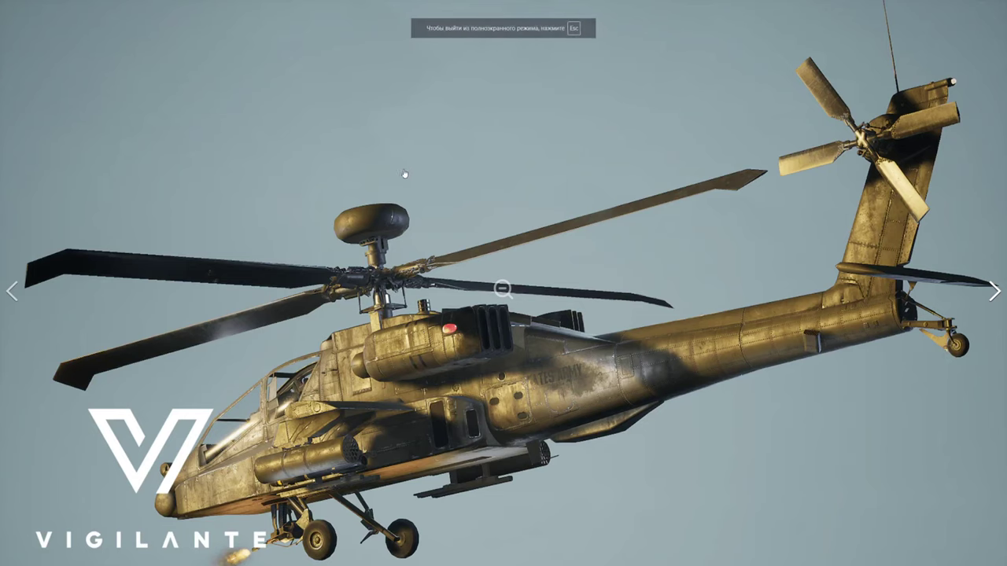
left_click(993, 292)
left_click(993, 293)
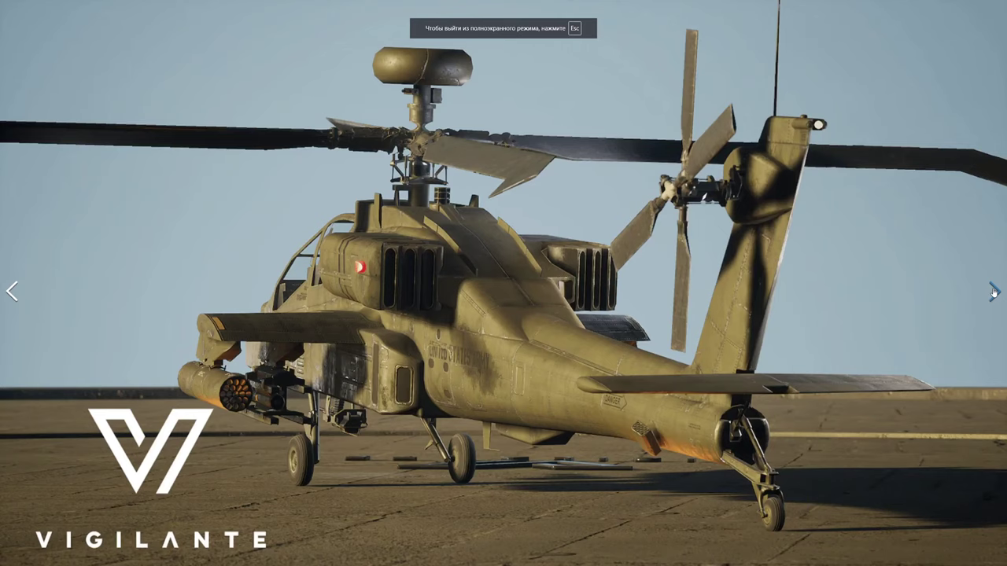
key("Escape")
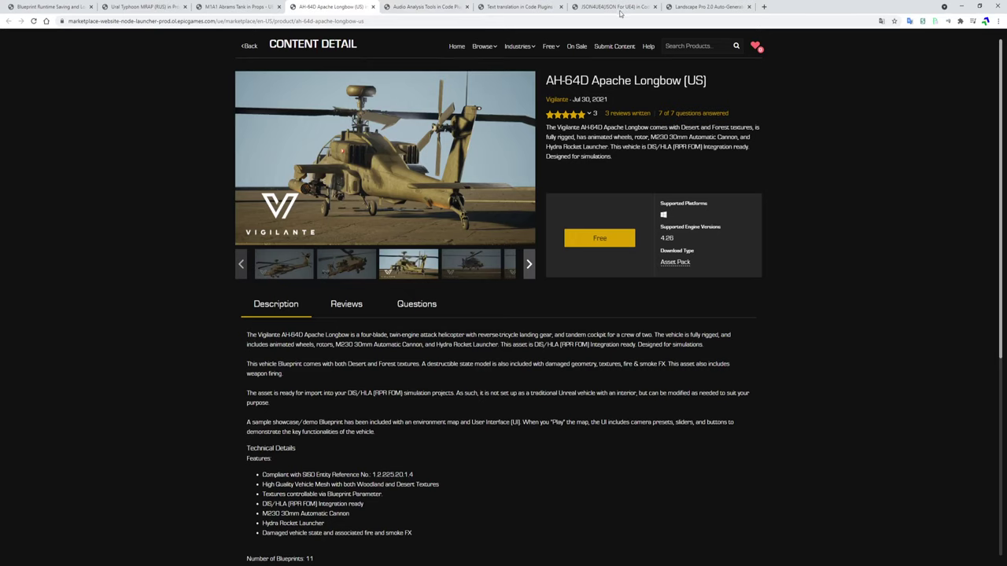
left_click(707, 9)
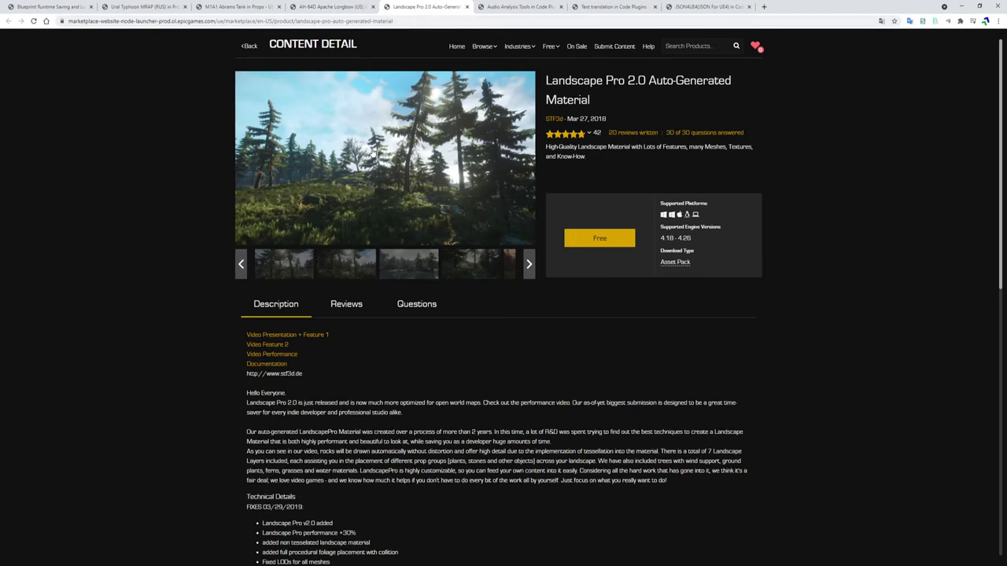
Step: Preview the forest image fullscreen, then highlight 'Generated' in the product title
left_click(372, 155)
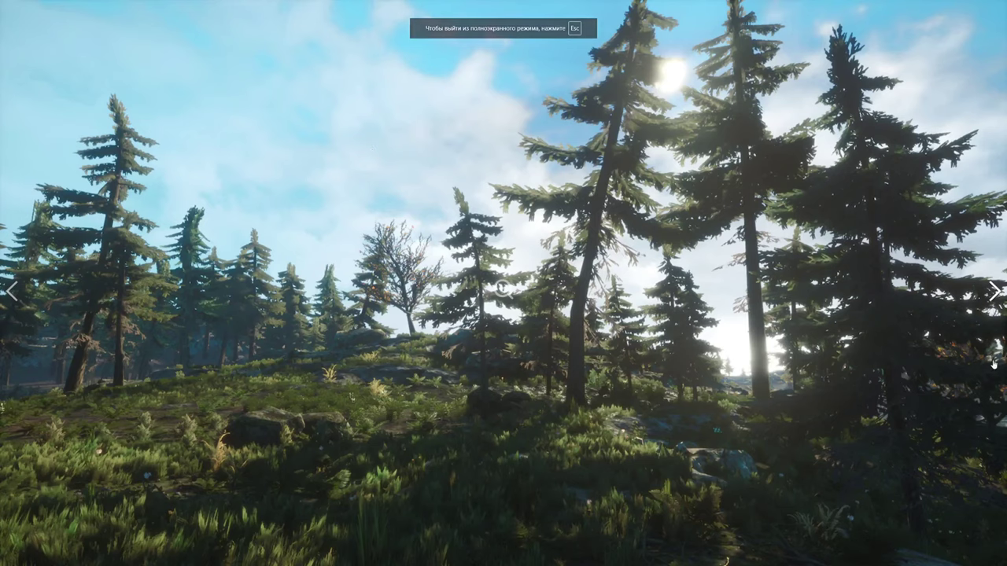
left_click(500, 287)
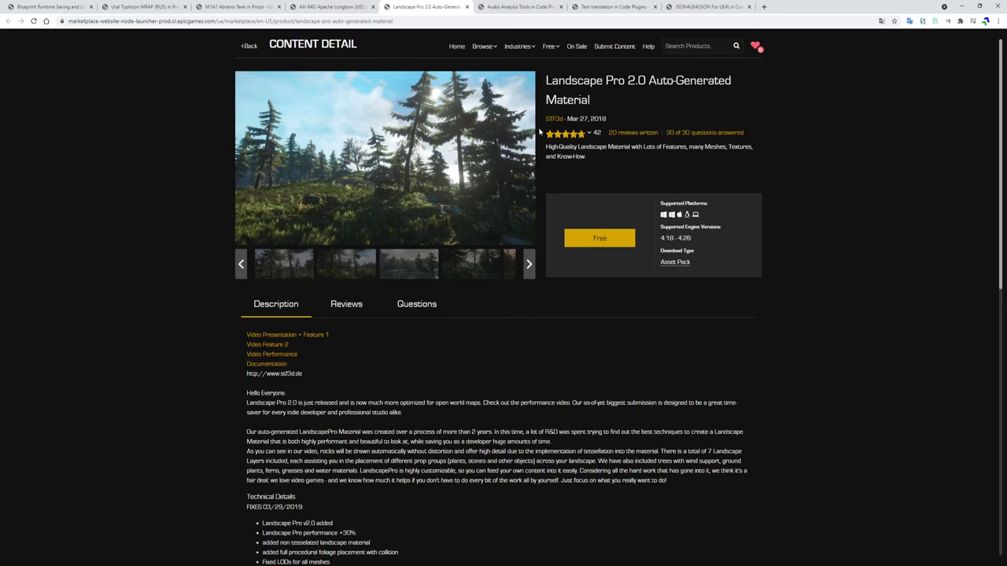
left_click_drag(746, 87, 681, 82)
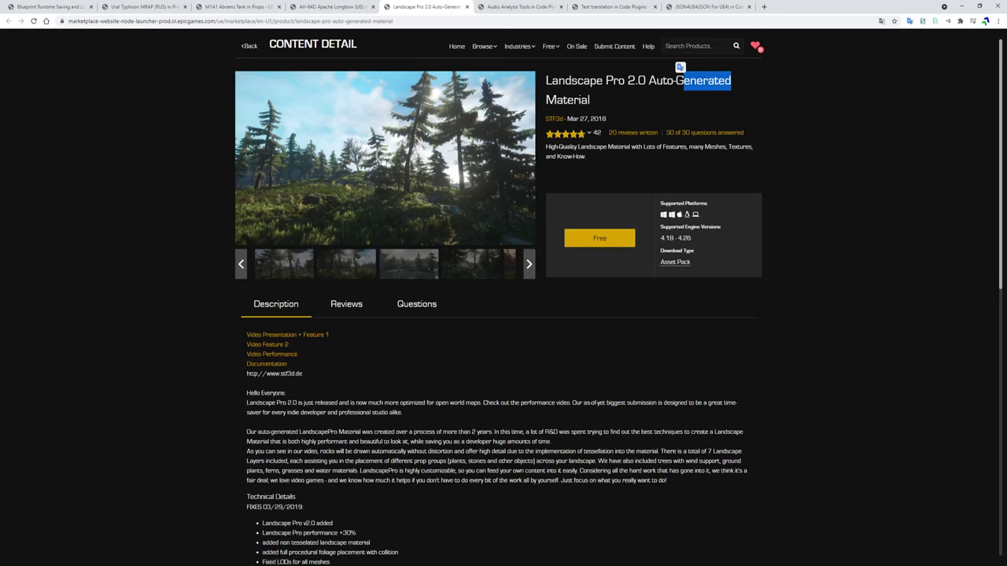
Step: Page through the landscape screenshots — lake with rocks, forest path — to the sunset rocky hills
left_click(383, 160)
left_click(994, 291)
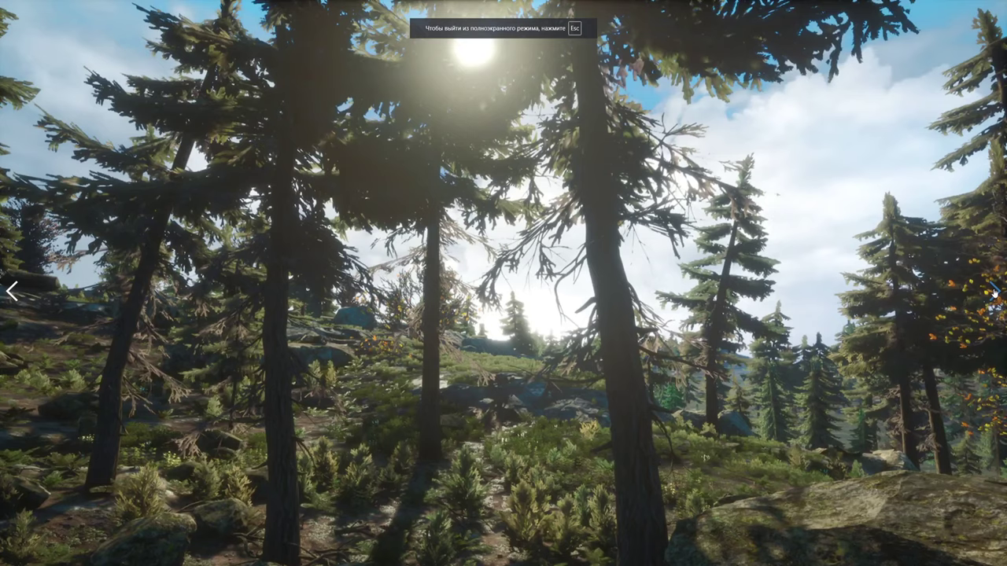
left_click(993, 291)
left_click(991, 291)
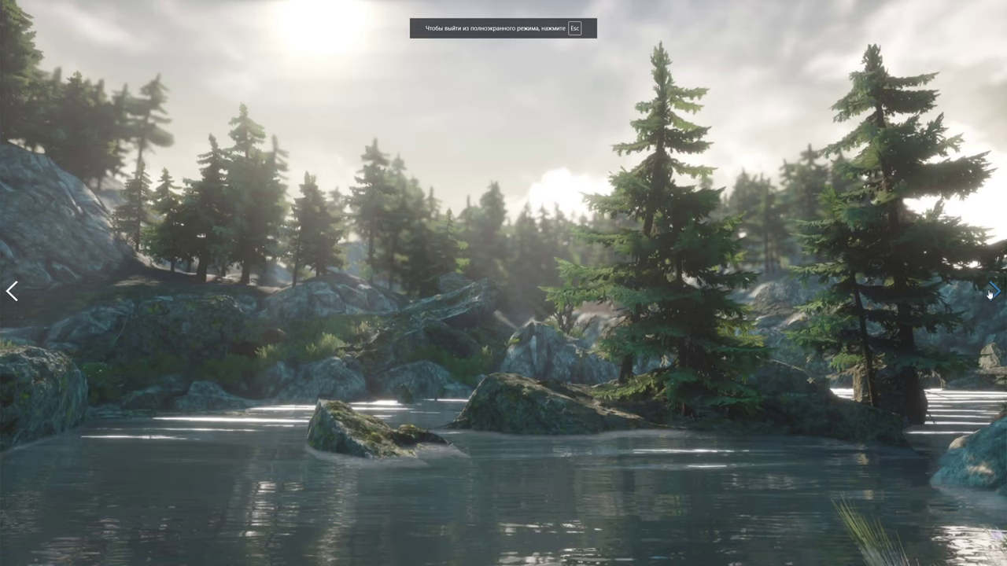
left_click(990, 293)
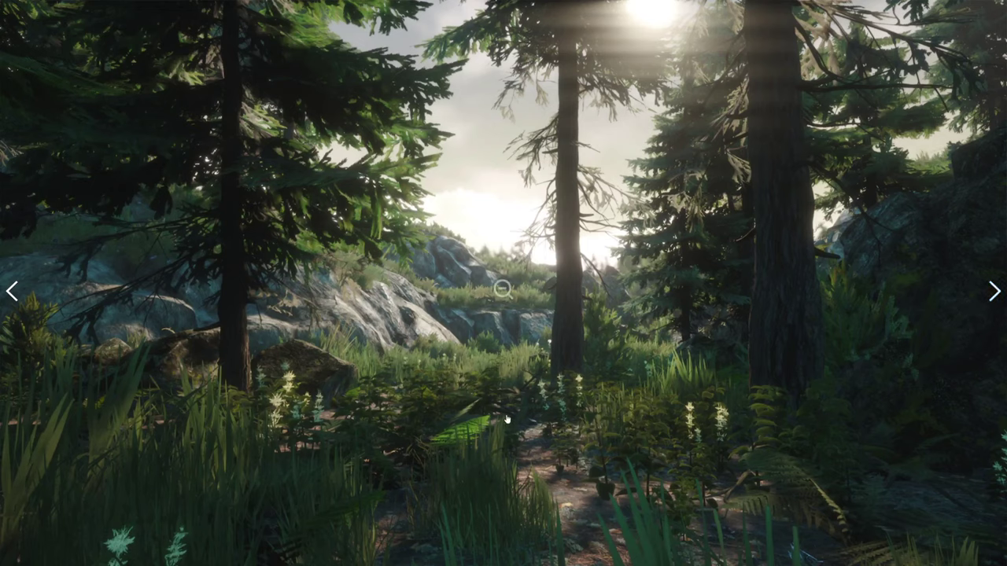
left_click(993, 291)
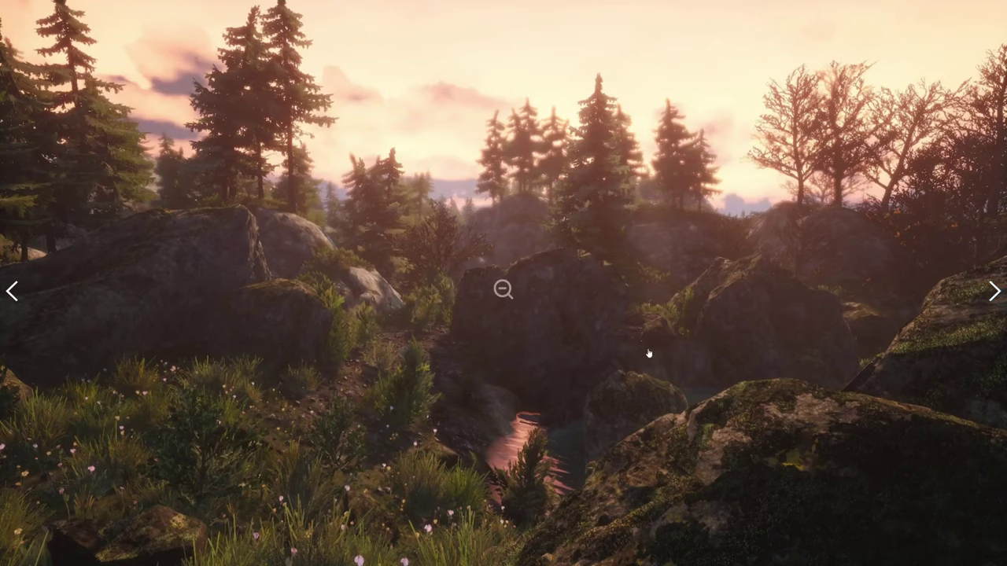
left_click(548, 246)
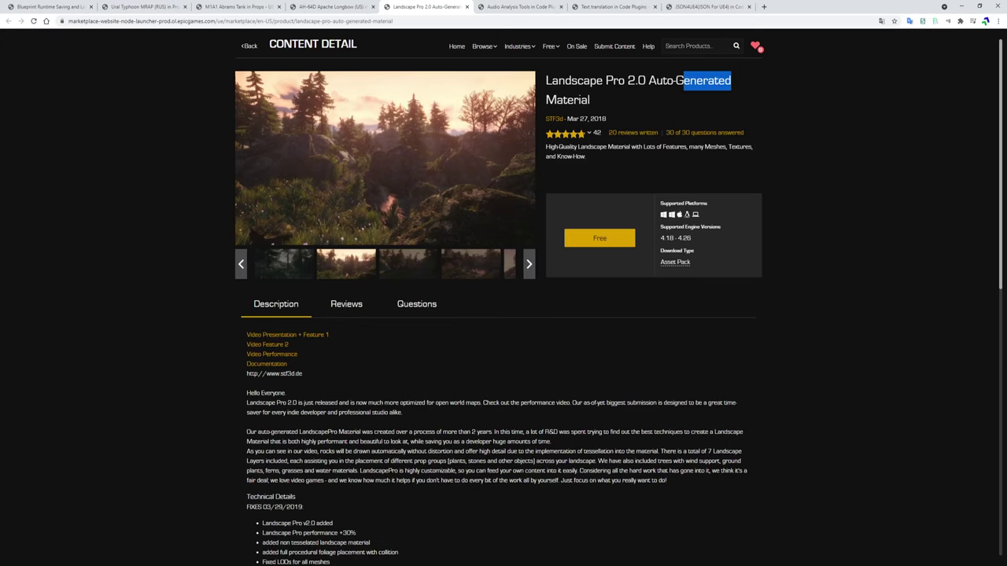
mouse_move(211, 535)
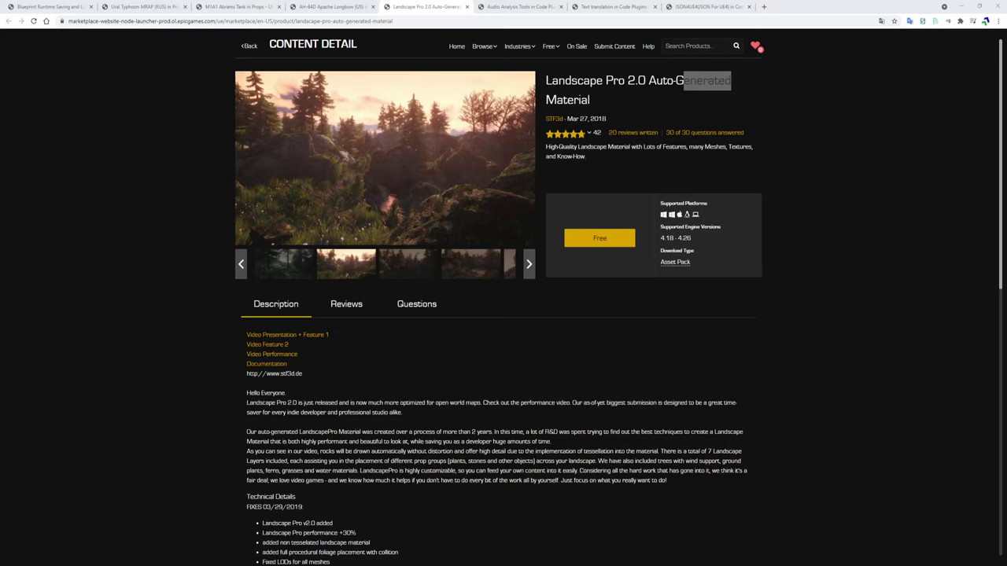
Step: In the editor, load testmap from Content > STF > Pack03-LandscapePro > Maps and frame the sunset view
mouse_move(278, 515)
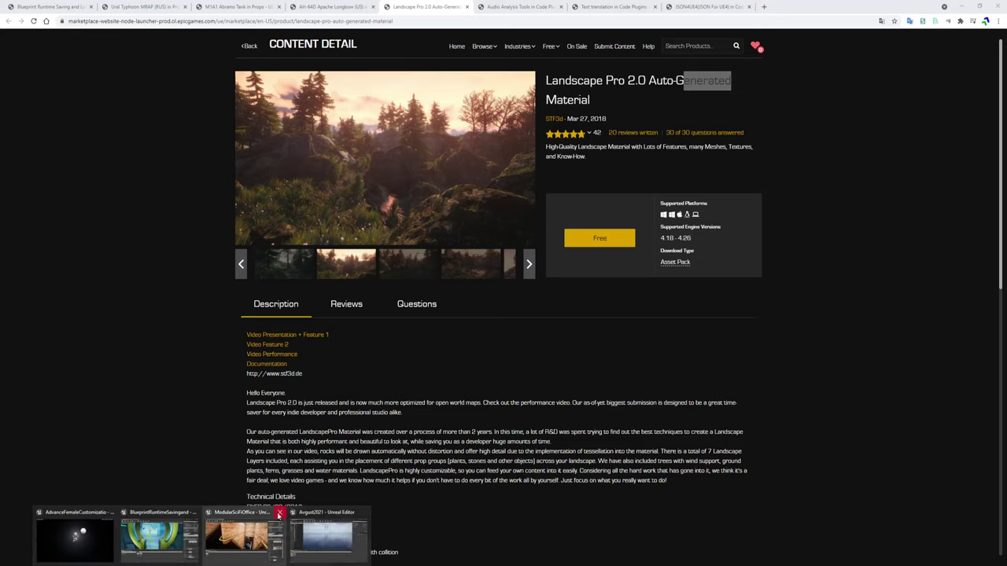
left_click(326, 539)
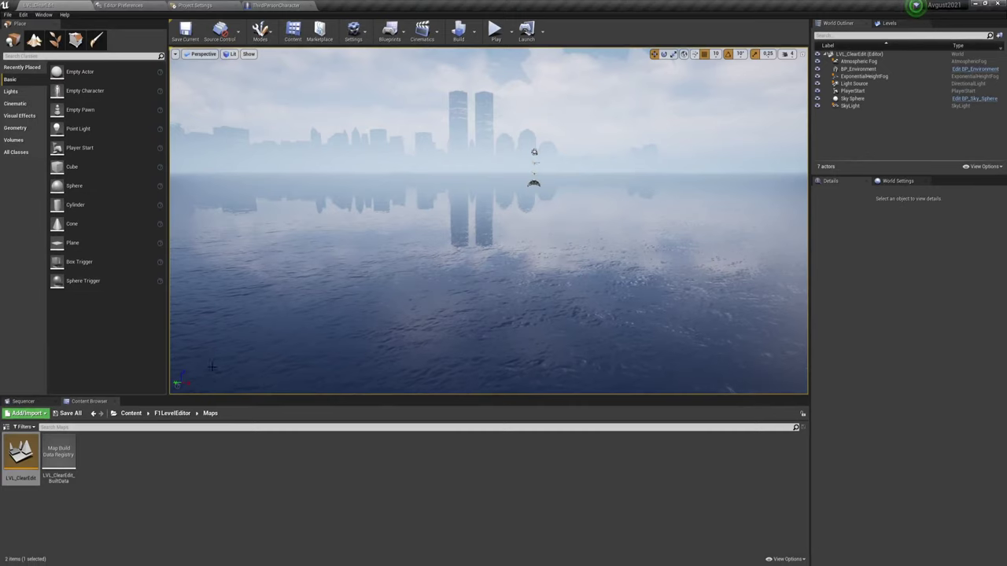
left_click(131, 414)
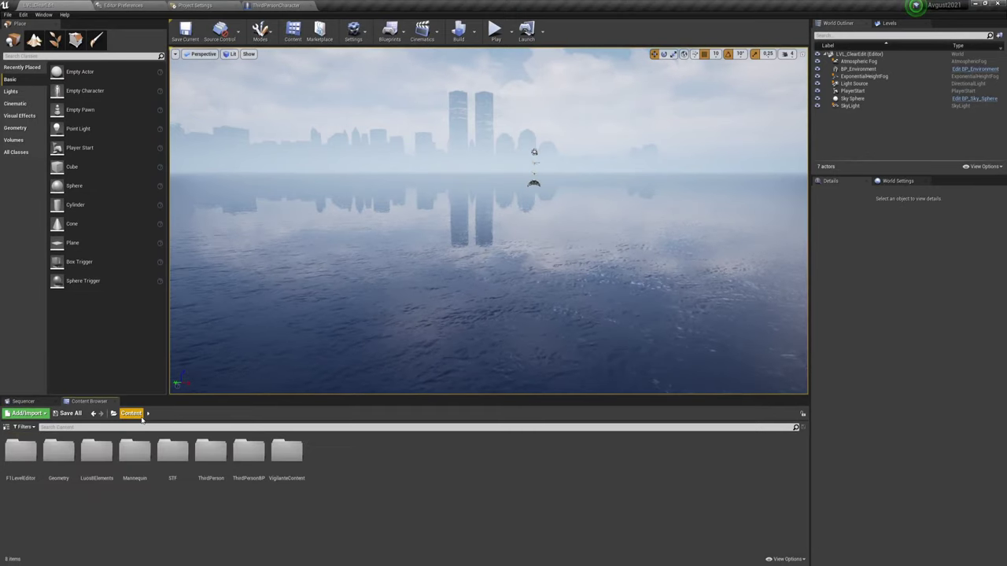
double_click(284, 463)
left_click(132, 413)
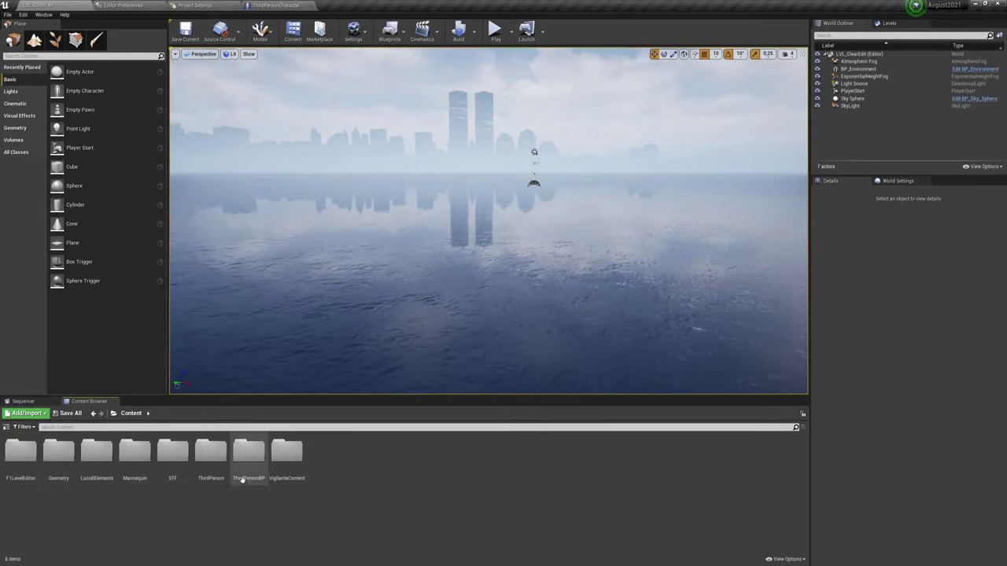
double_click(176, 452)
double_click(20, 452)
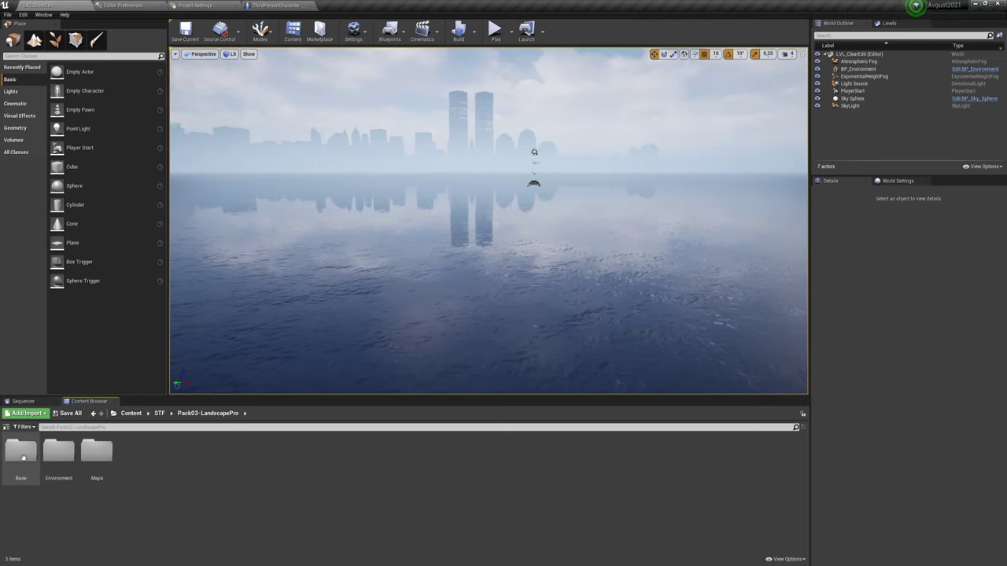
double_click(110, 458)
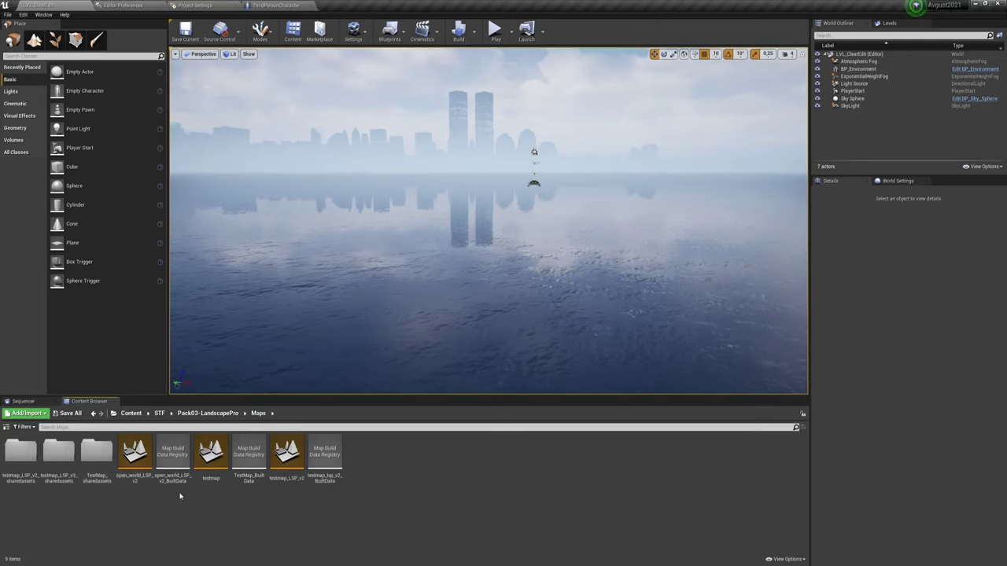
double_click(211, 455)
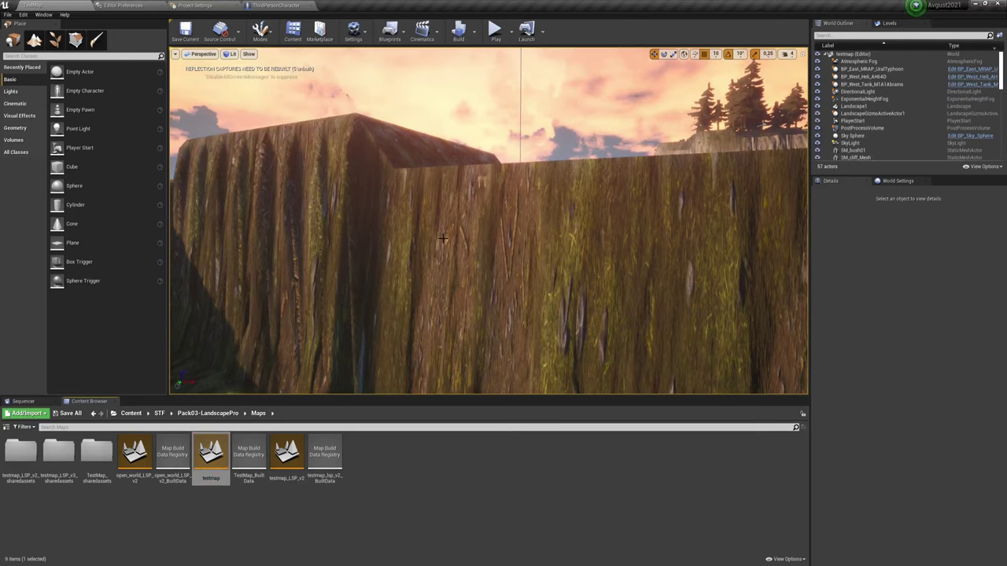
mouse_move(443, 238)
left_mouse_down()
mouse_move(202, 336)
mouse_move(489, 238)
mouse_move(504, 254)
left_mouse_up()
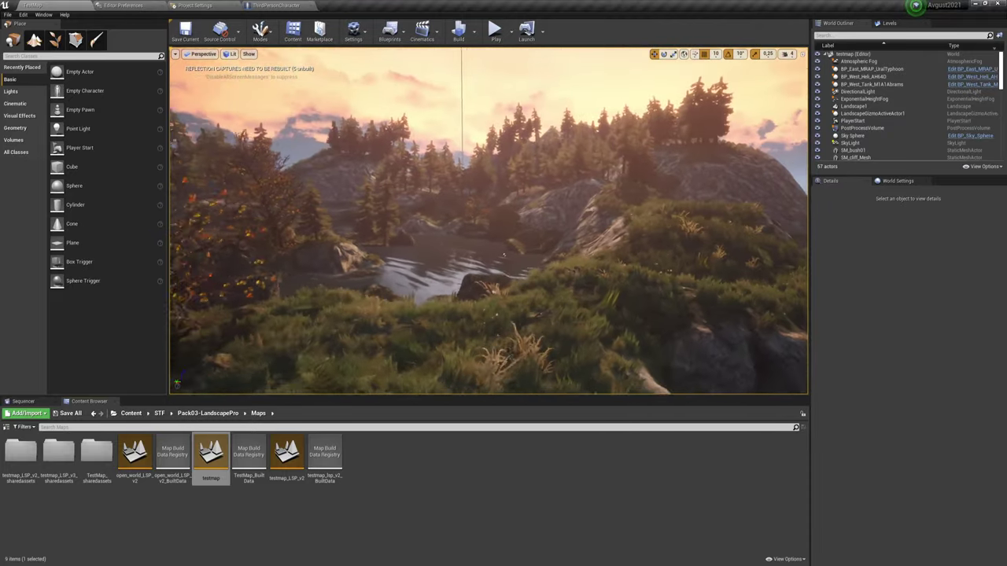
right_click_drag(504, 254, 503, 196)
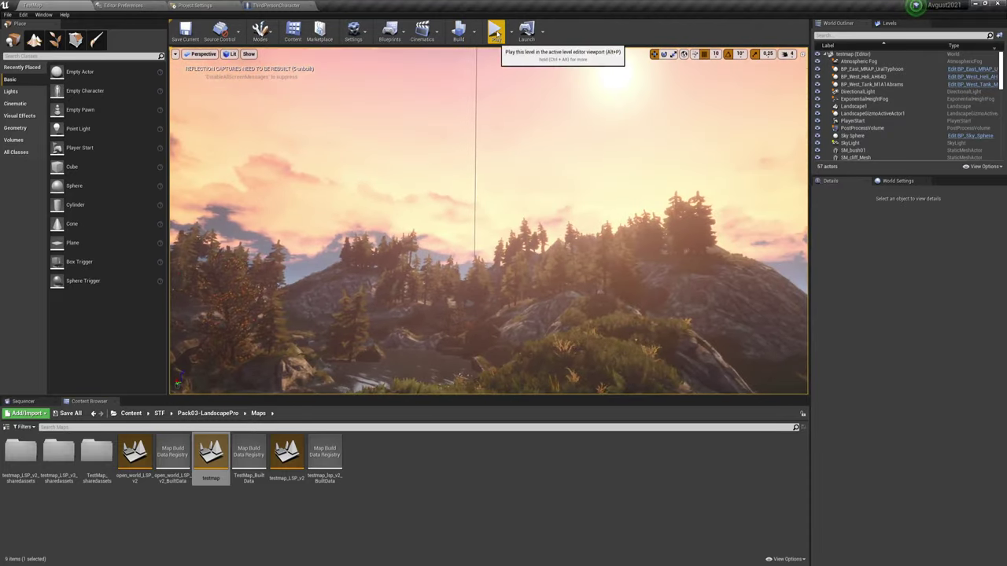
Step: Play the testmap and run the character around the tank and other vehicles
left_click(497, 31)
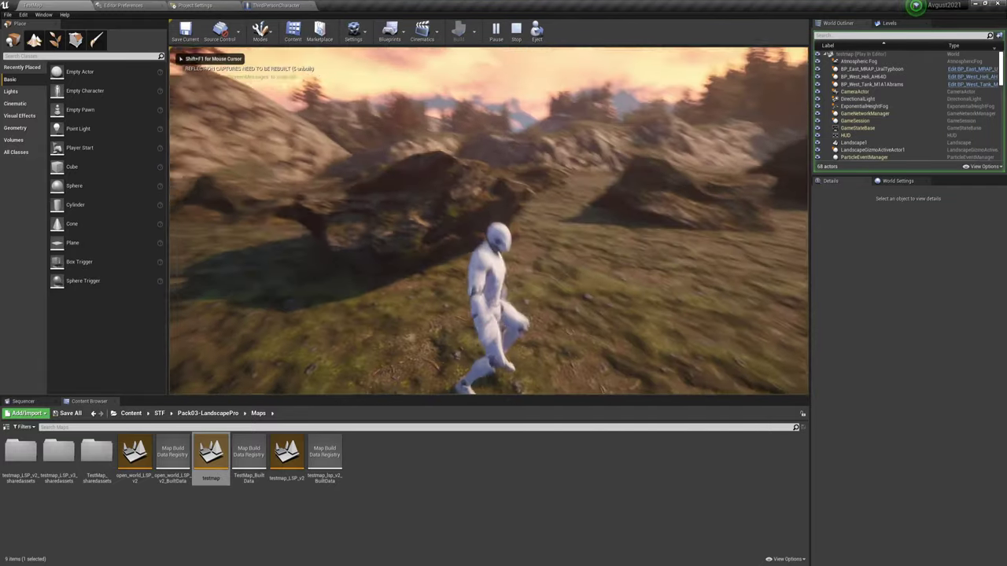
key("w")
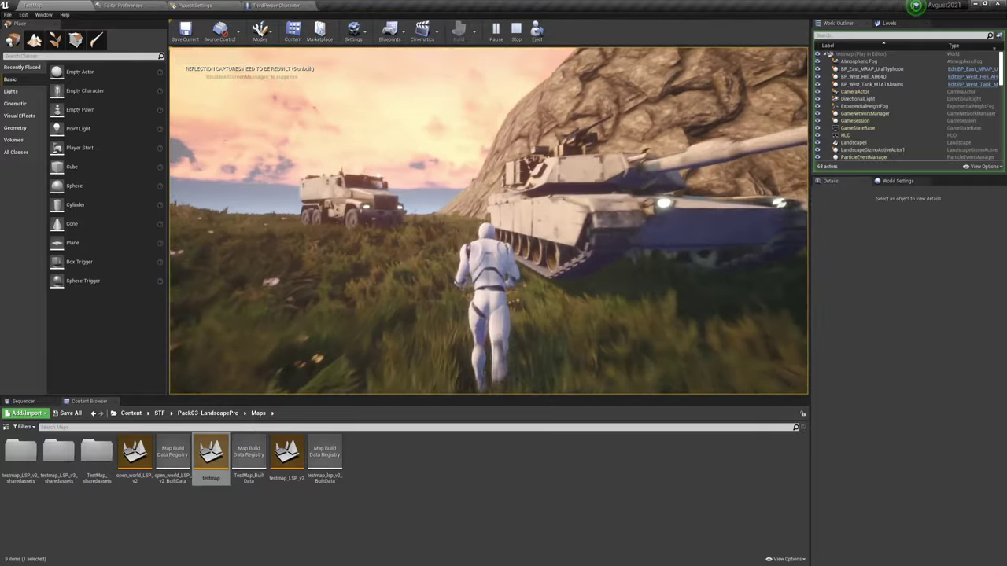
key("a")
key("a")
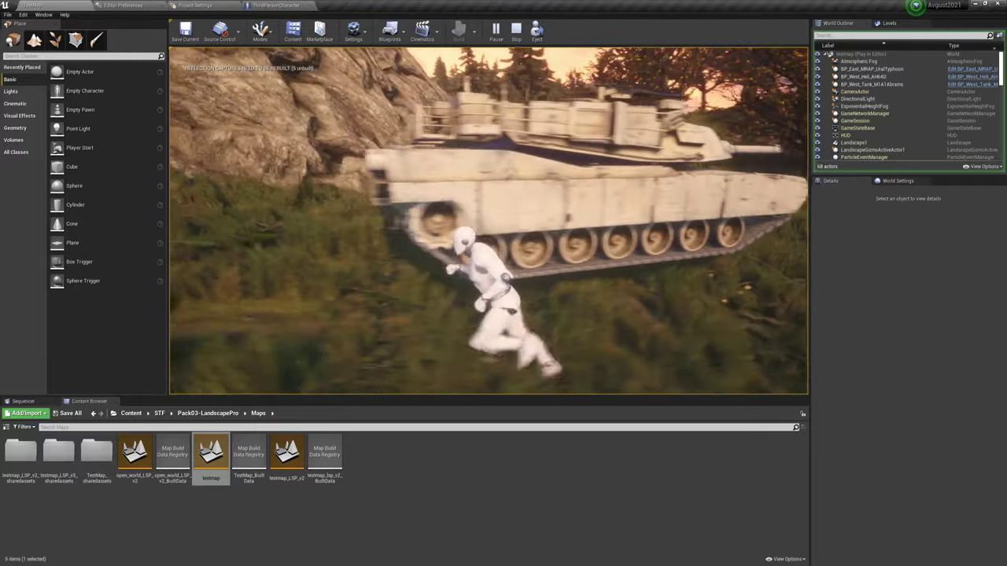
key("d")
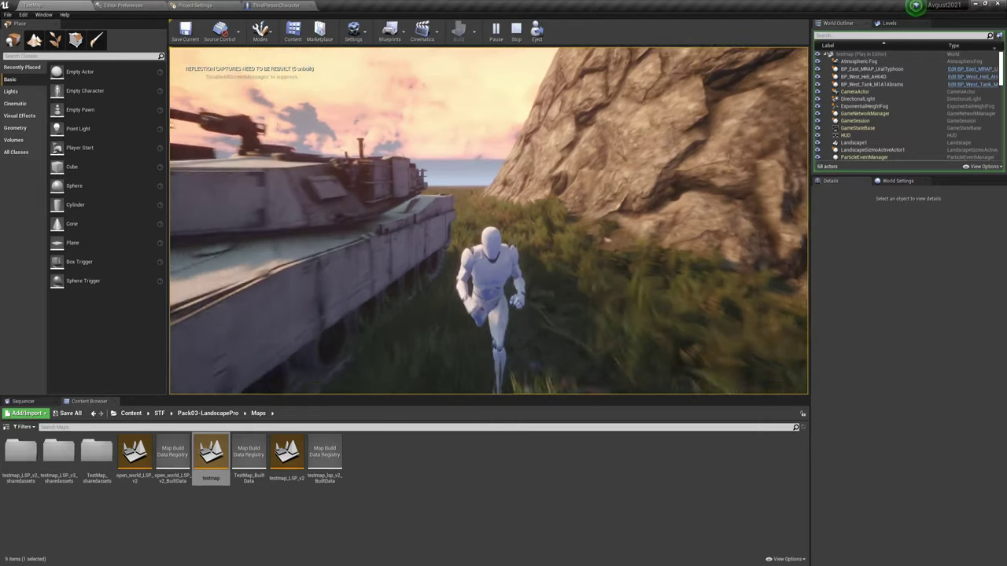
key("a")
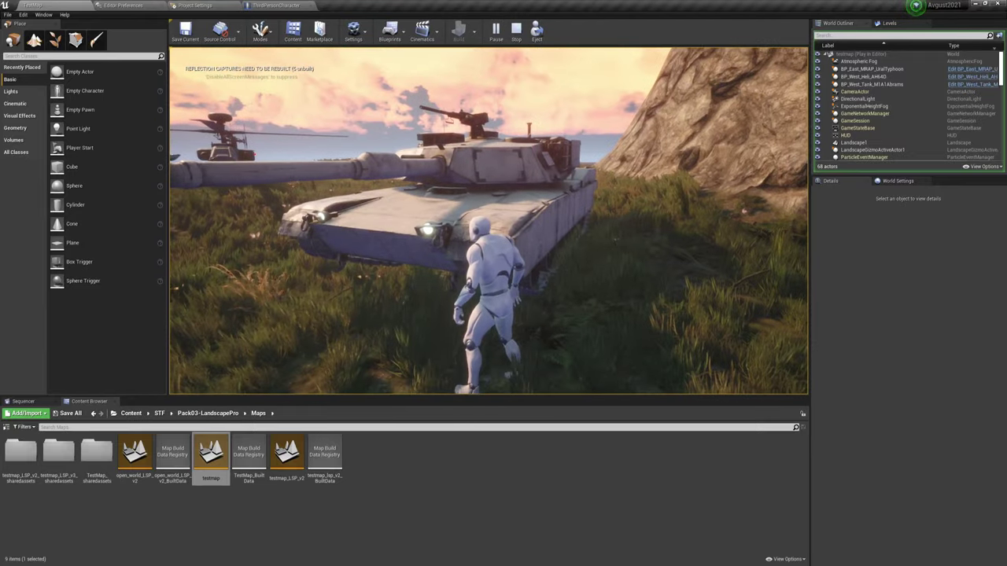
Step: Cycle the game view through wireframe (F1), lit (F3), then Shader Complexity (F5)
key("F1")
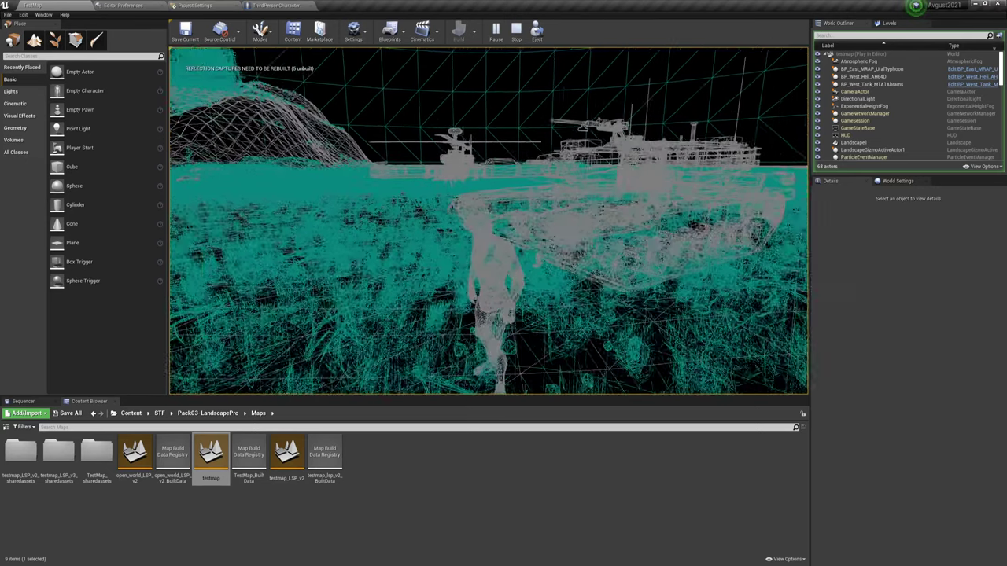
key("F3")
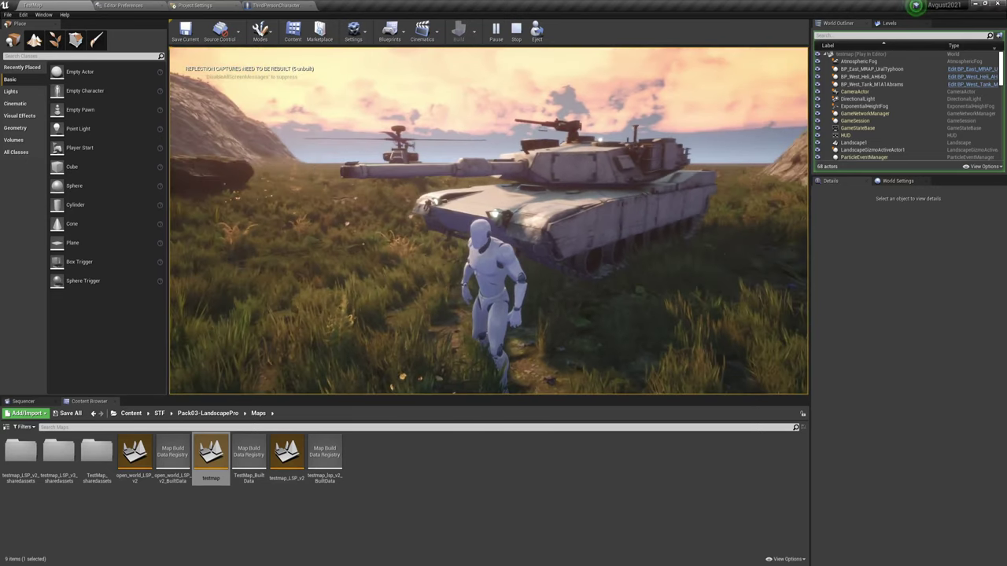
key("F5")
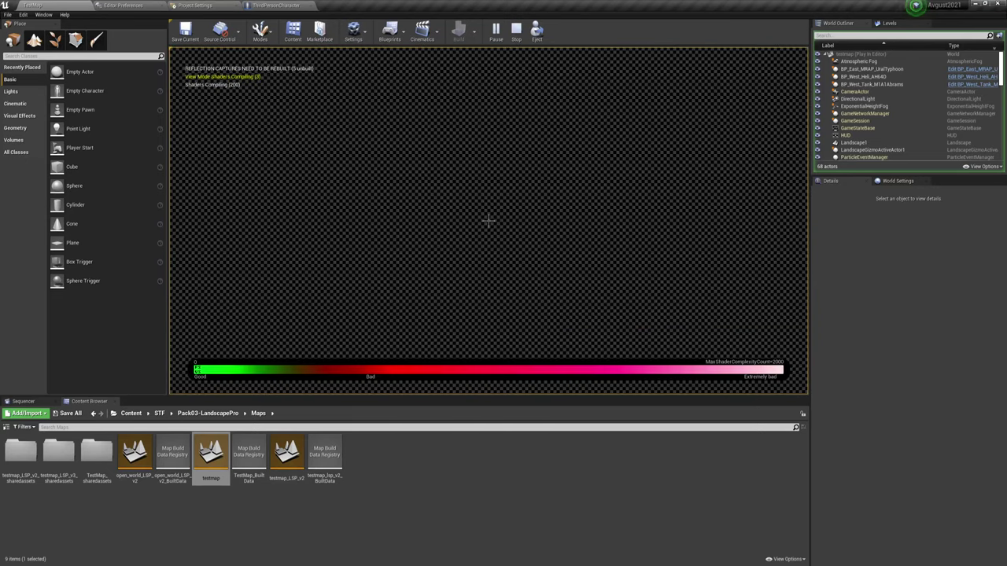
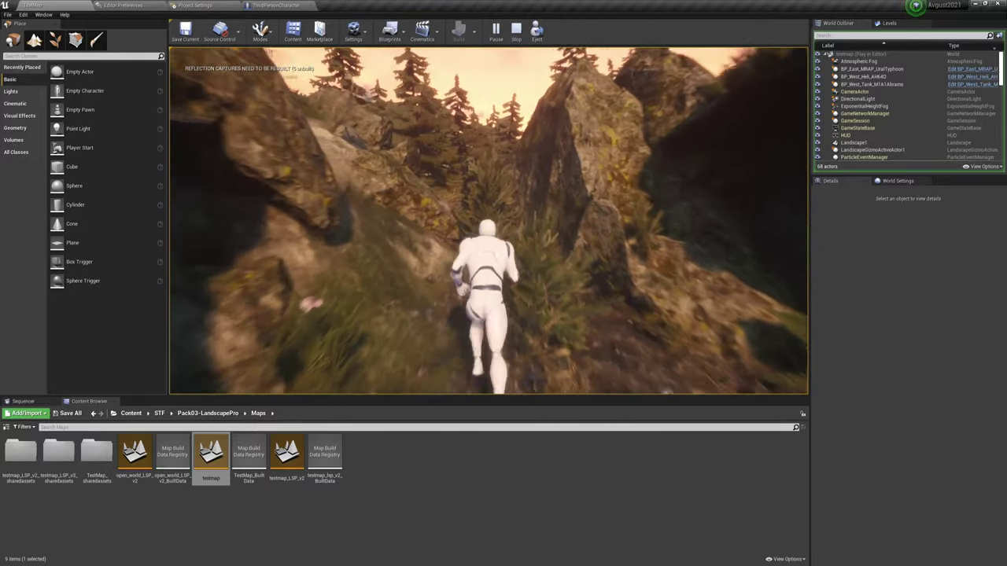
Step: End the testmap play session and load the open_world_LSP_v2 map from the Maps folder
key("Escape")
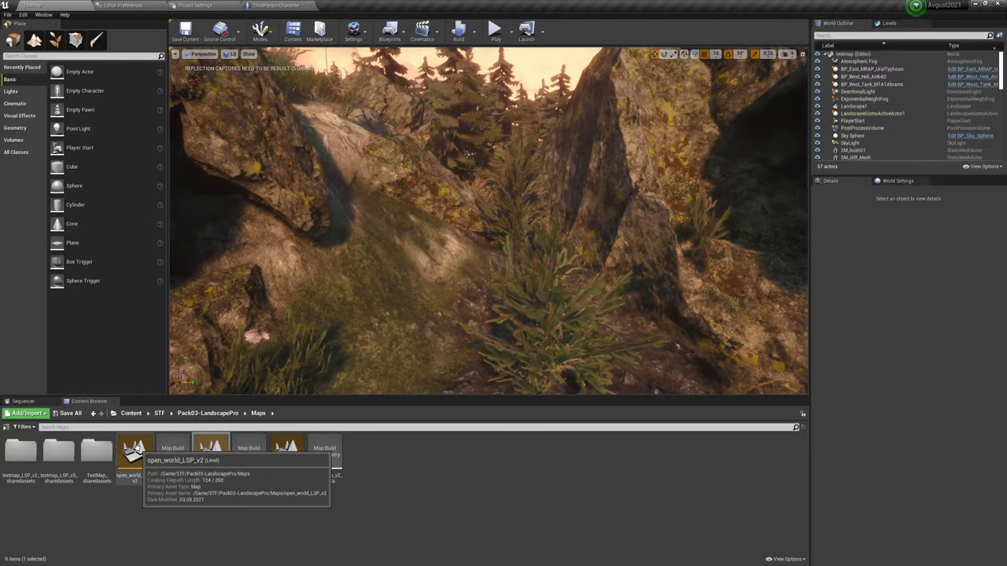
double_click(139, 453)
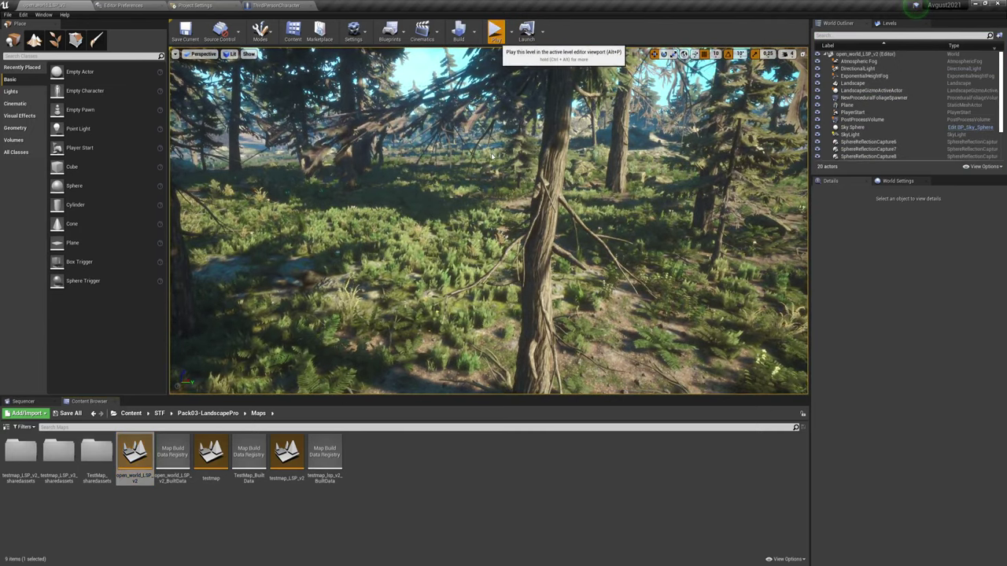
key("w")
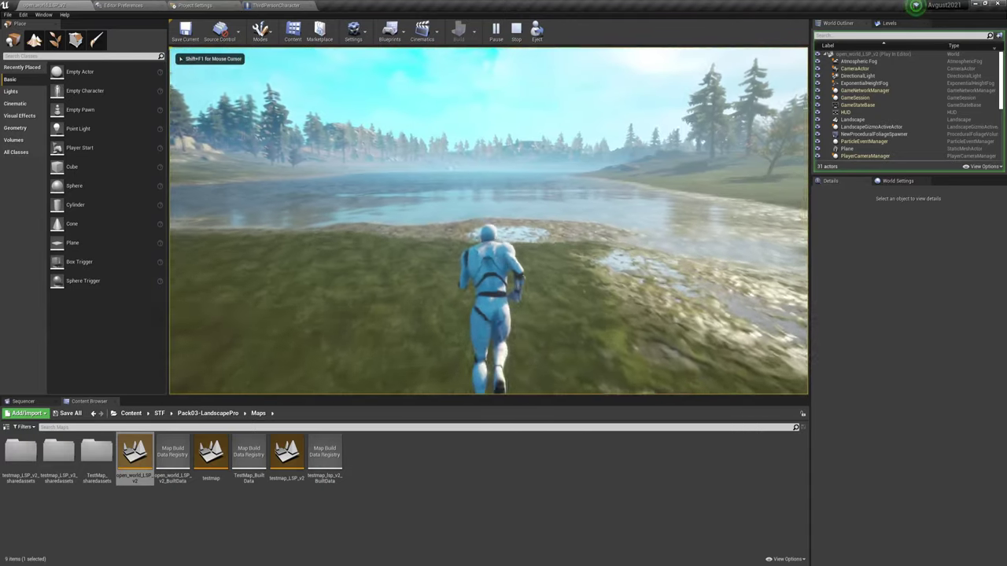
key("d")
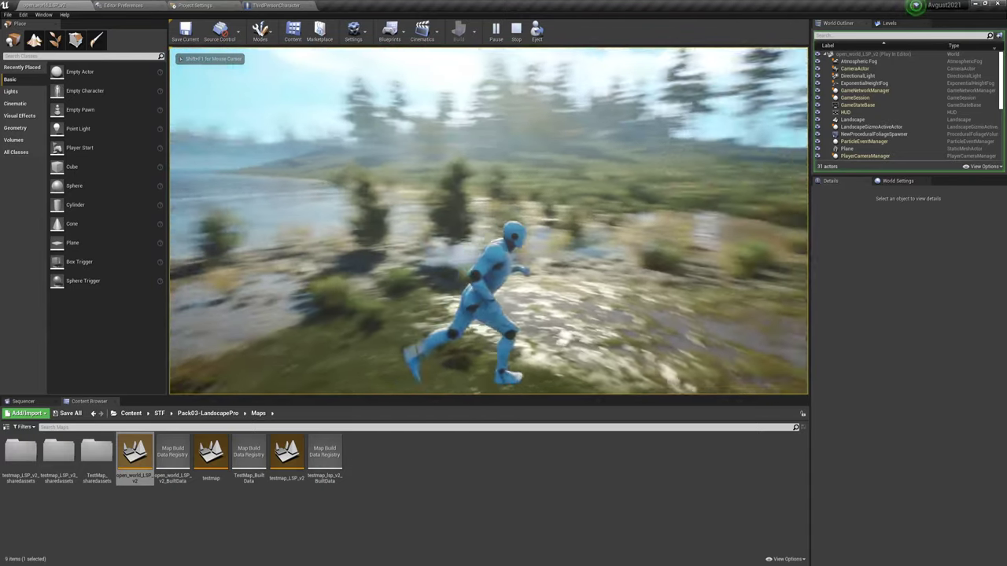
key("a")
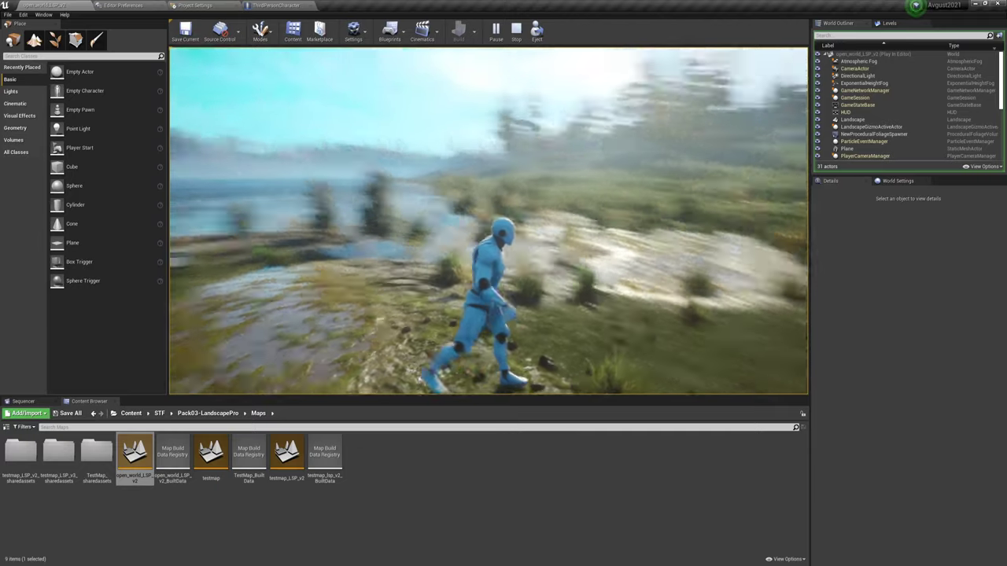
key("w")
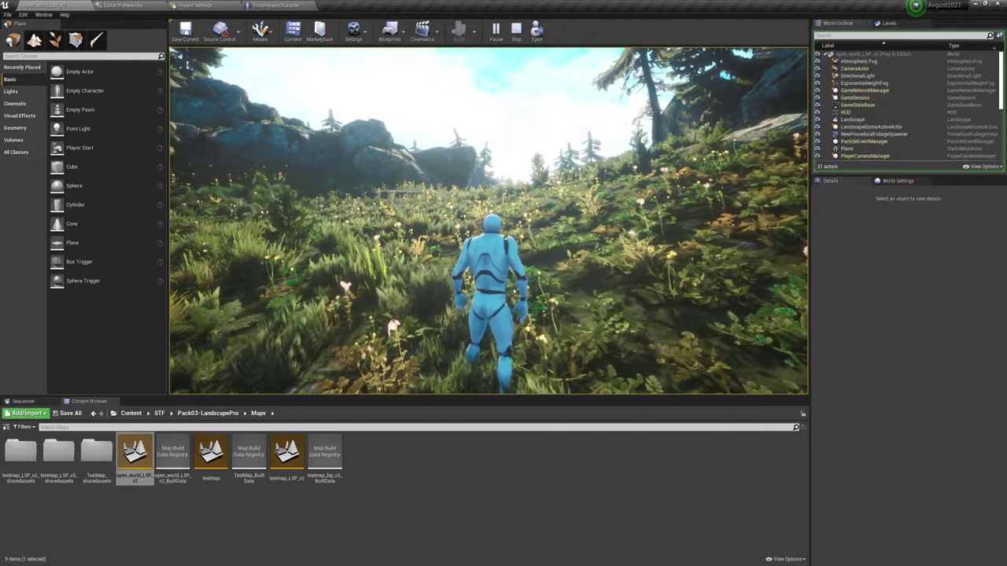
key("Escape")
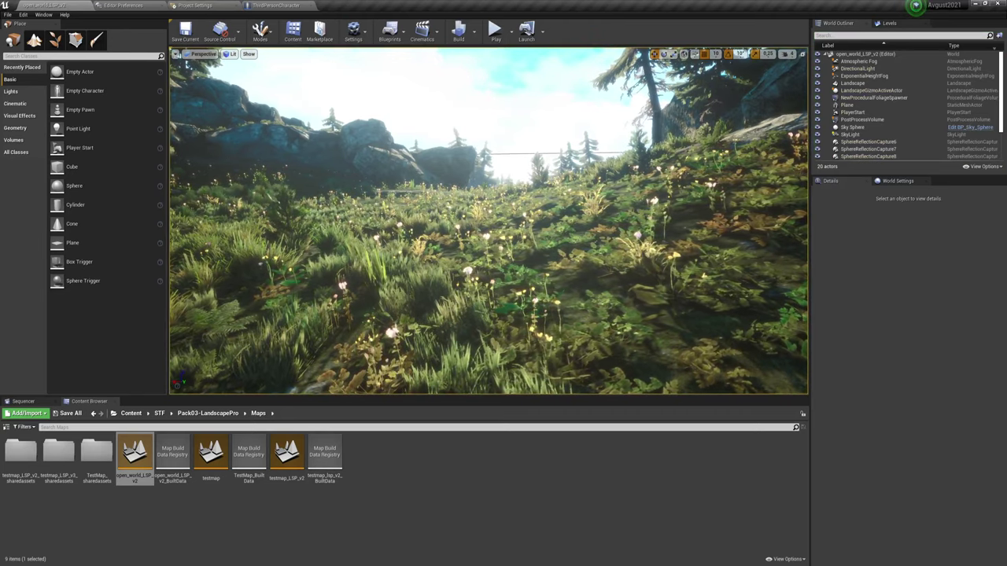
Step: Leave the editor for the browser, skim the Audio Analysis Tools page, then view Text translation
left_click(966, 4)
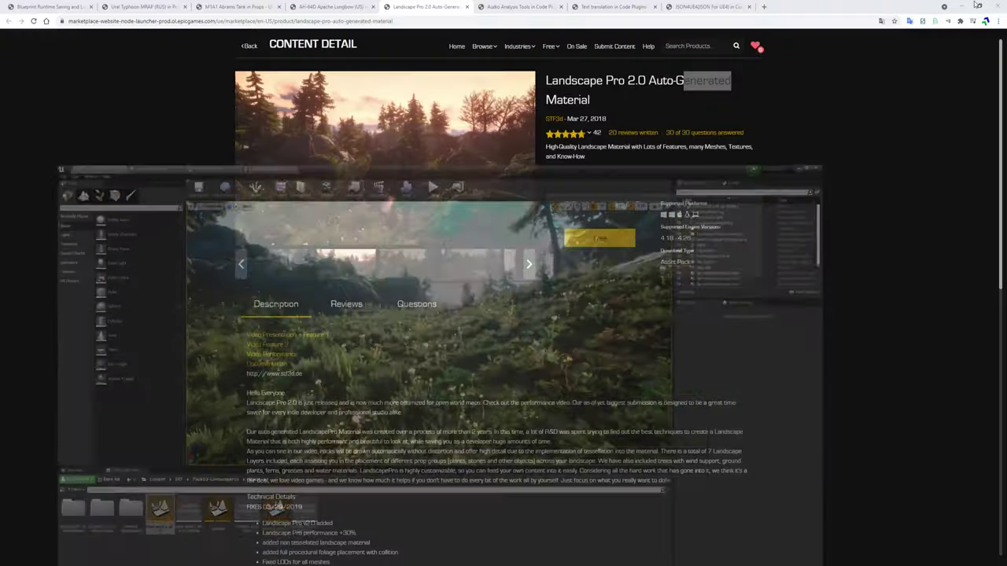
left_click(498, 7)
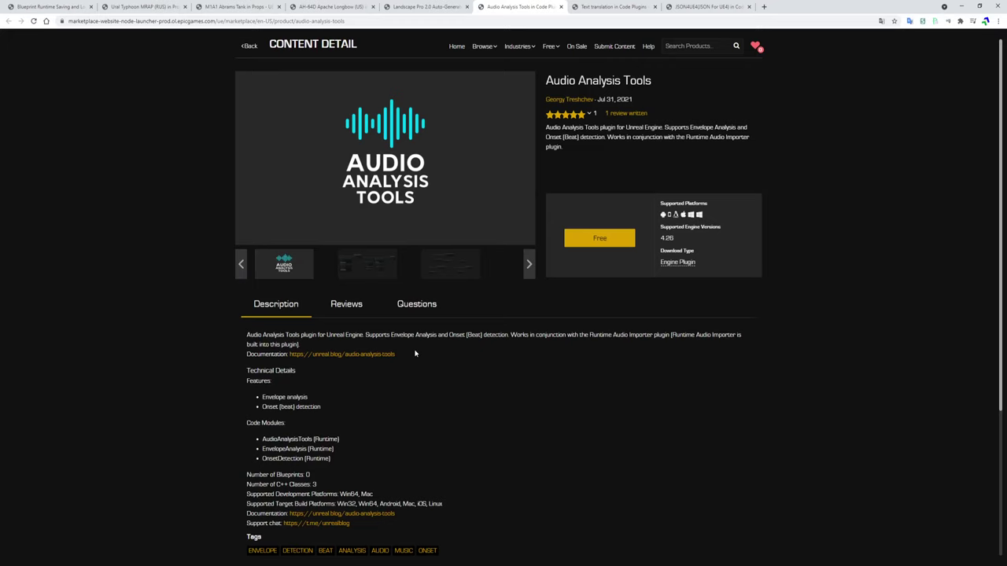
scroll(415, 353, "down", 1)
scroll(416, 353, "up", 1)
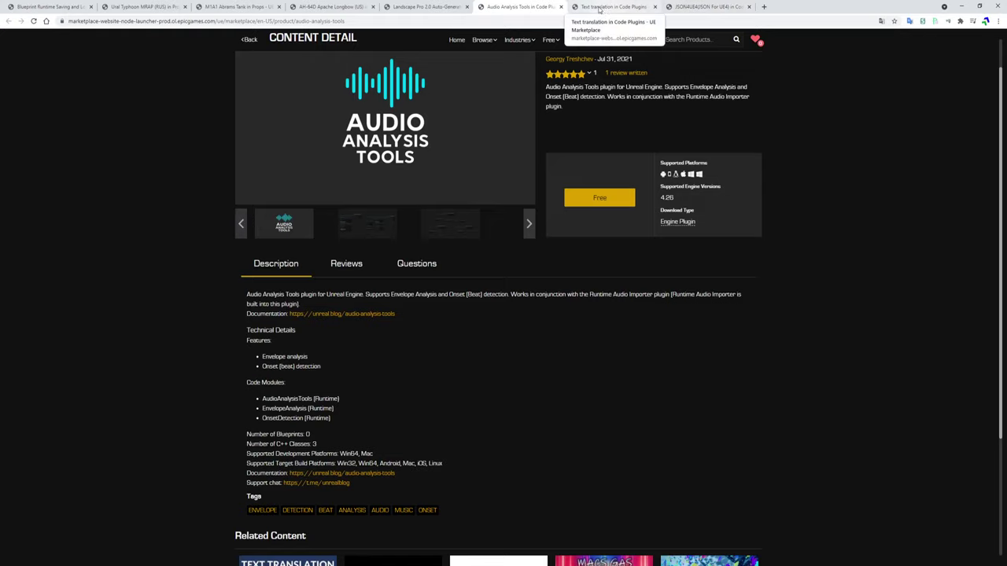
left_click(598, 7)
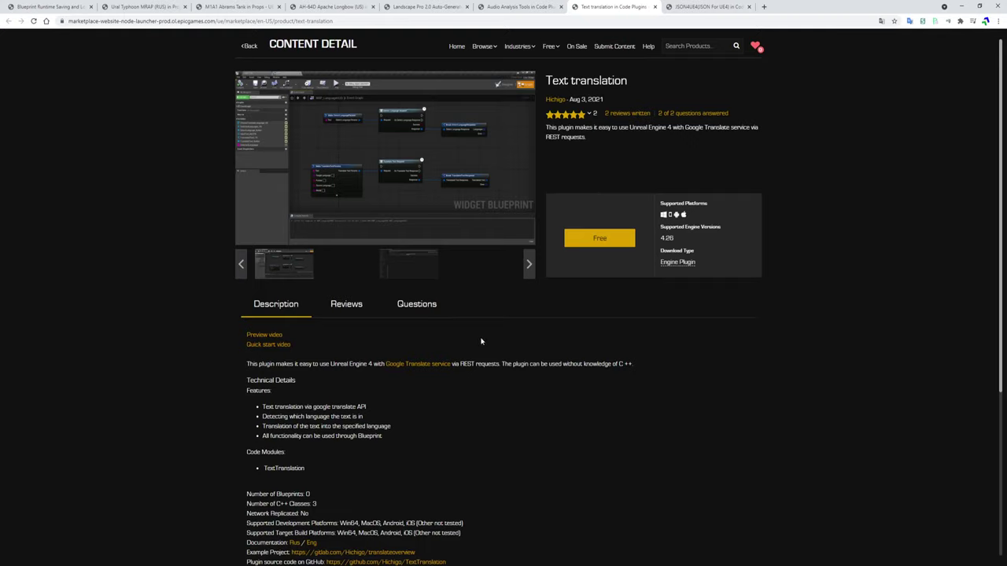
scroll(480, 352, "down", 2)
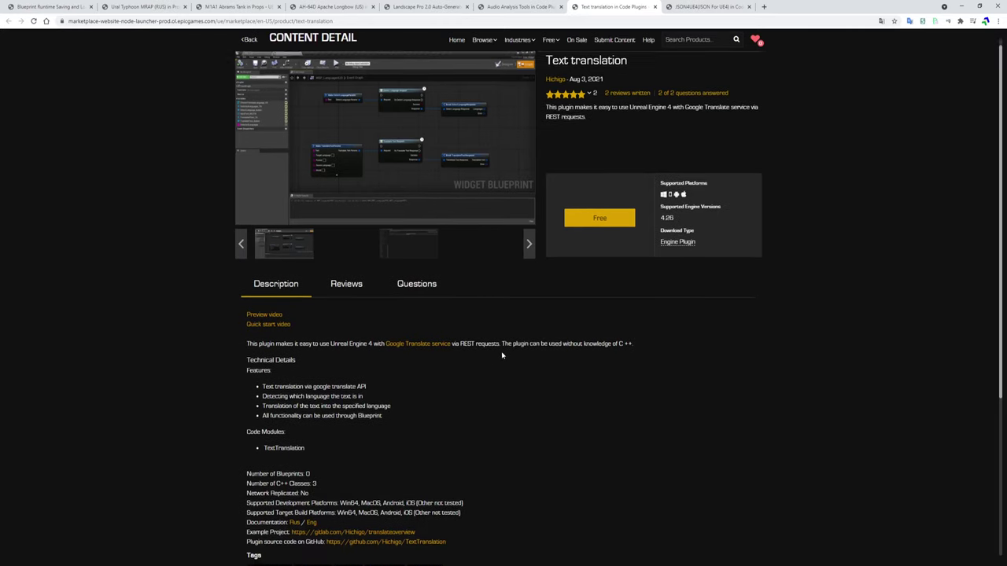
scroll(503, 350, "up", 1)
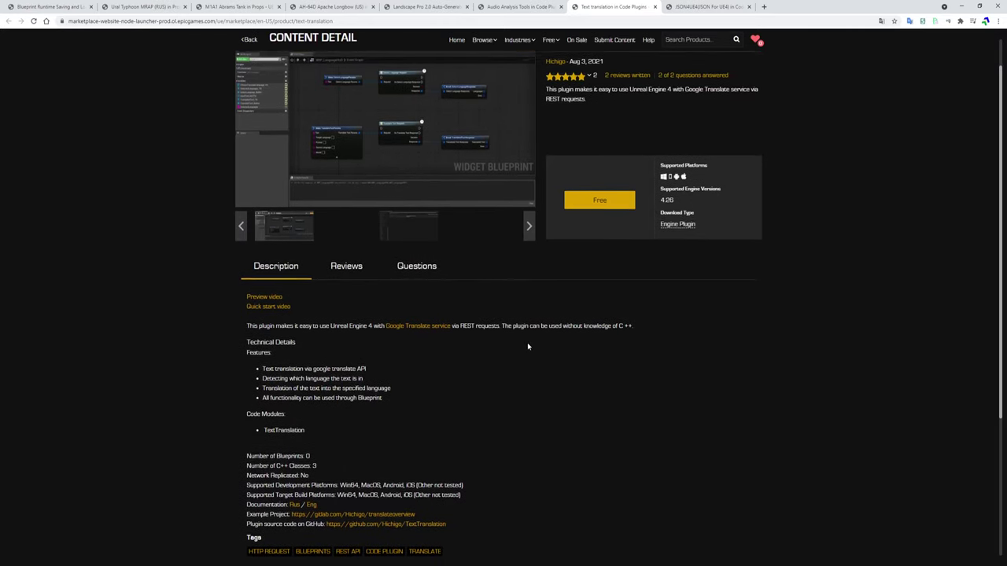
scroll(527, 342, "up", 1)
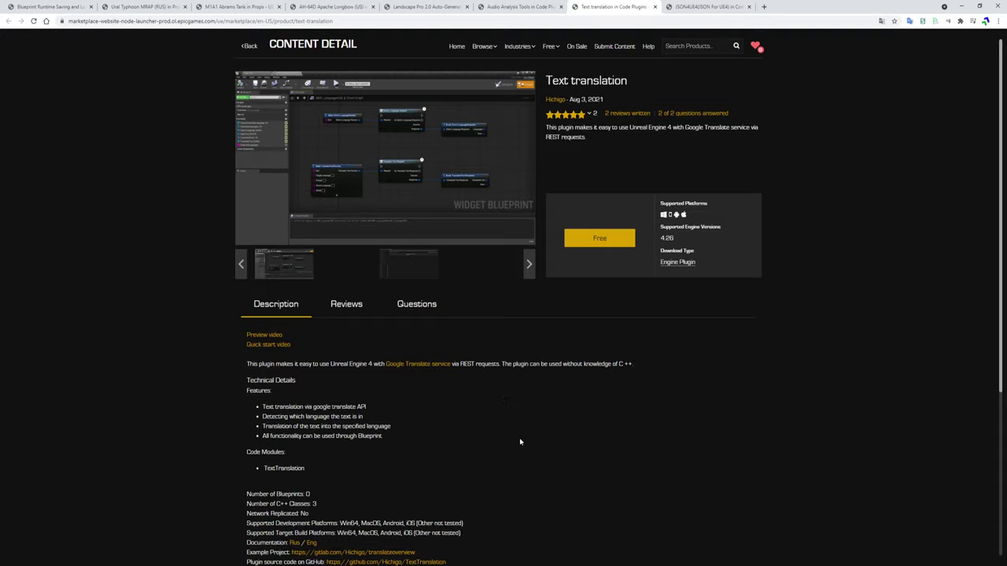
right_click(534, 414)
left_click(405, 385)
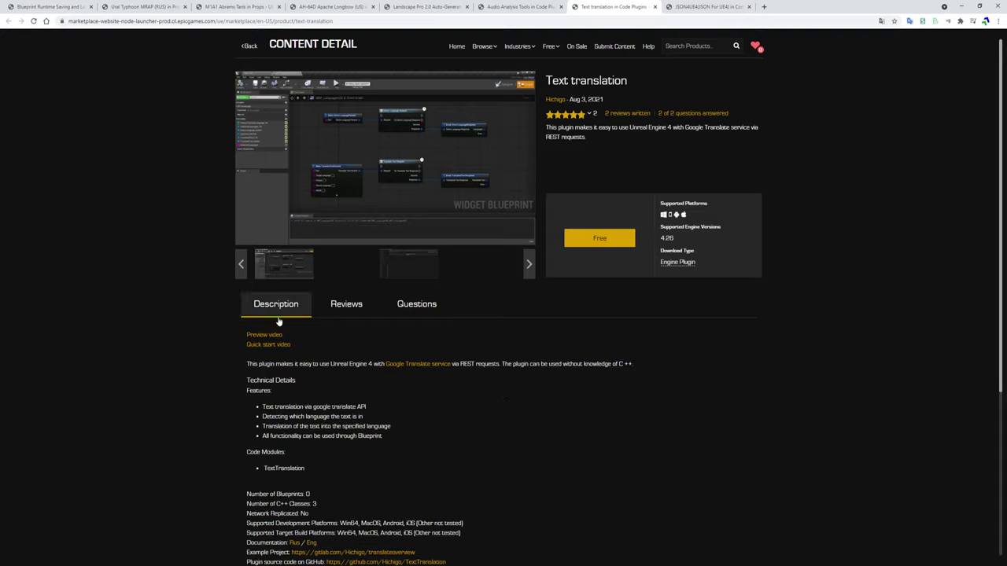
left_click(383, 156)
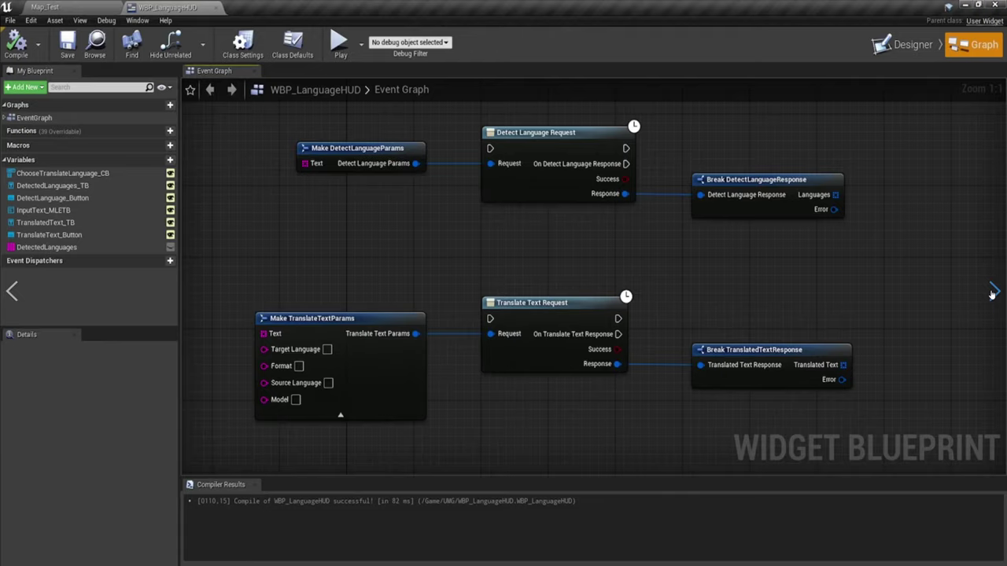
key("Escape")
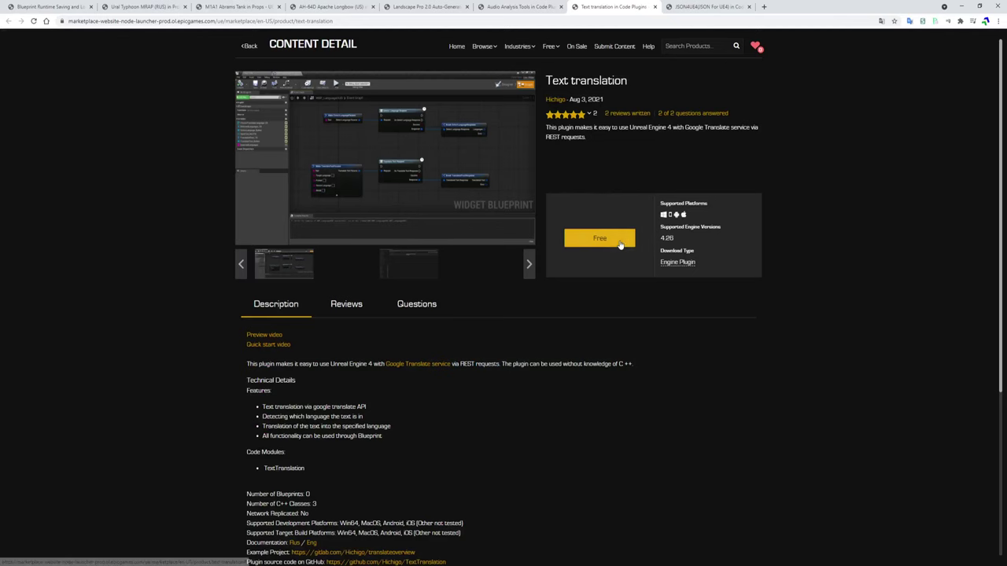
scroll(481, 367, "down", 1)
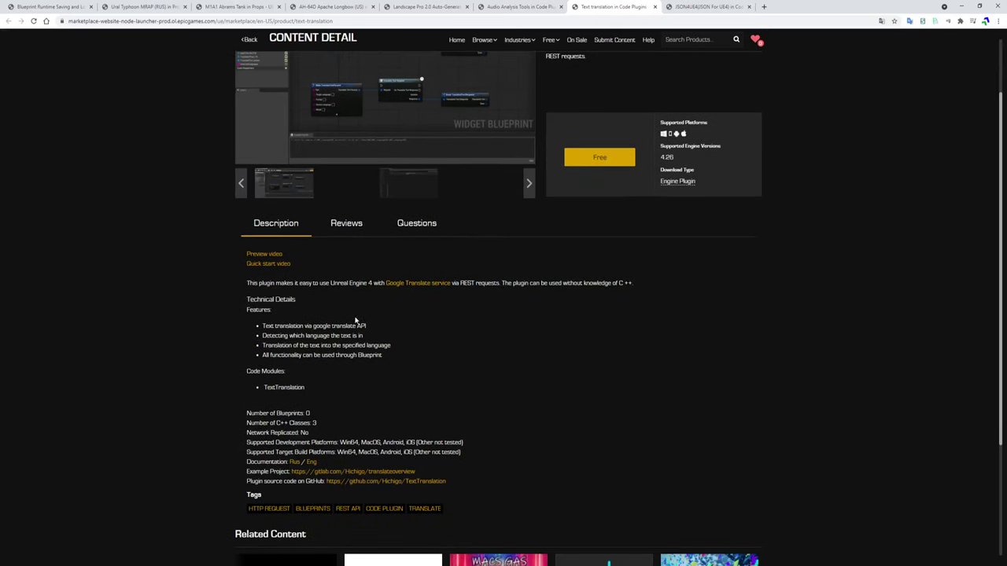
mouse_move(346, 325)
left_mouse_down()
mouse_move(375, 330)
mouse_move(313, 327)
left_mouse_up()
scroll(428, 288, "up", 1)
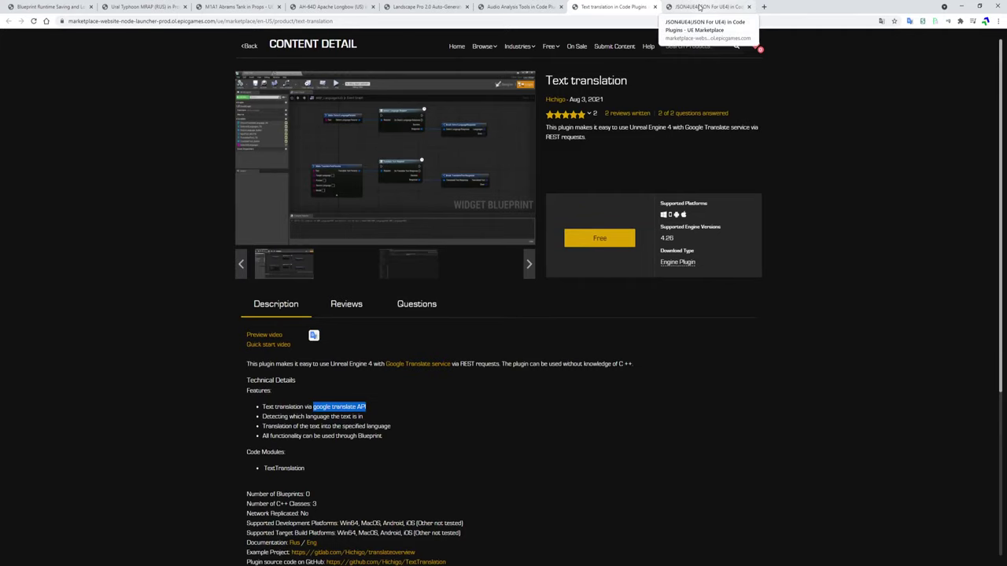
Step: On the JSON4UE4 page, view the third gallery screenshot full screen, then return to the page
left_click(705, 7)
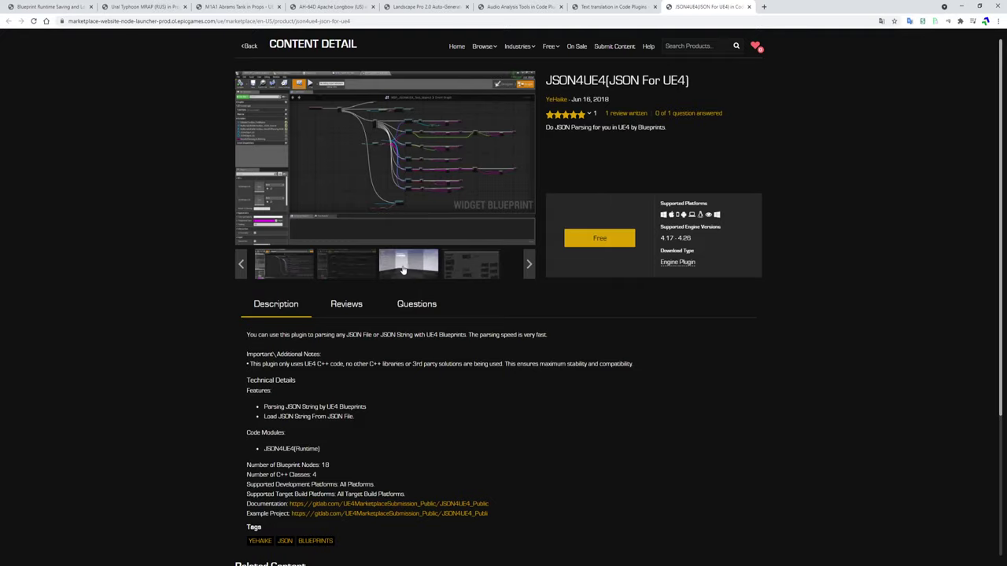
left_click(397, 265)
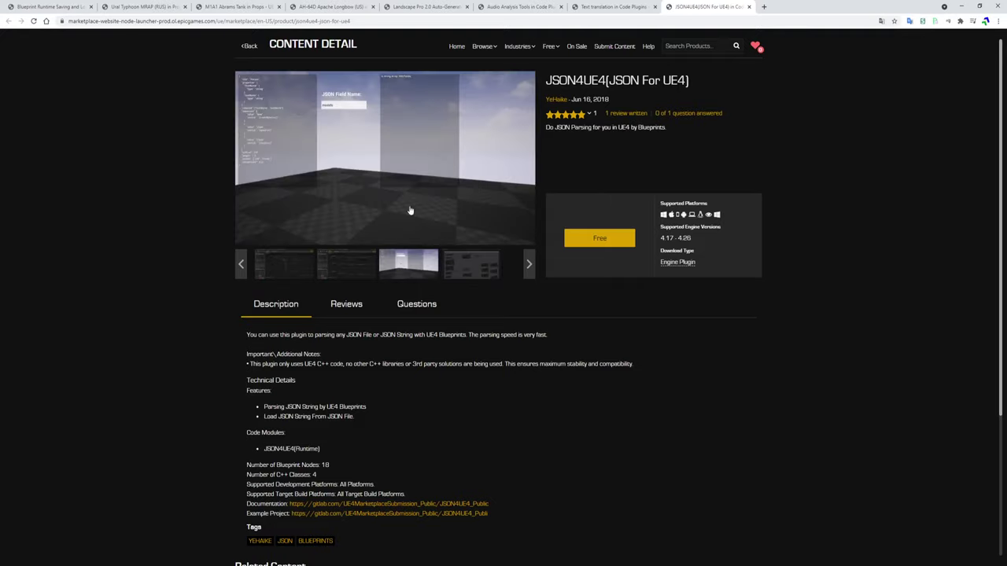
left_click(406, 169)
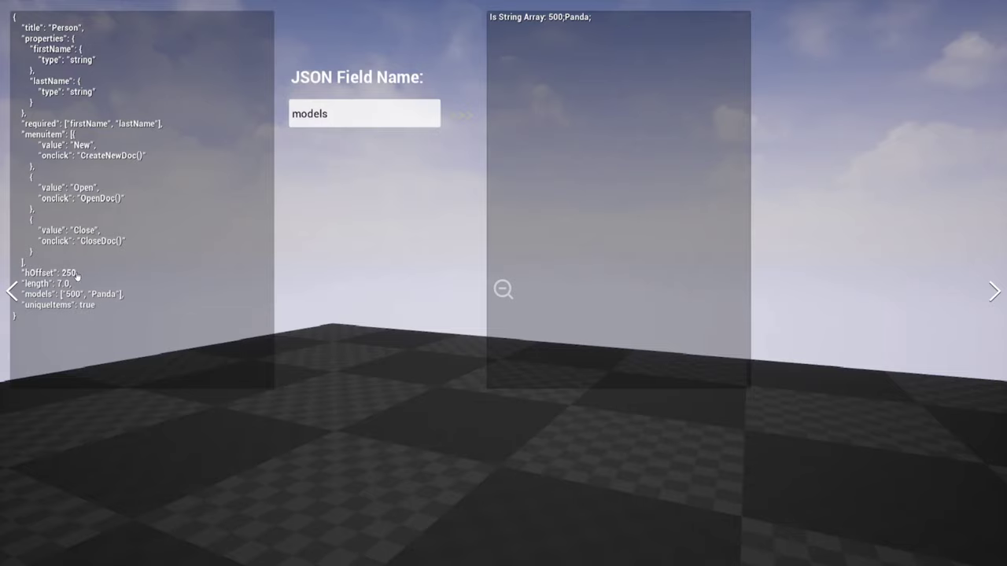
mouse_move(582, 16)
key("Escape")
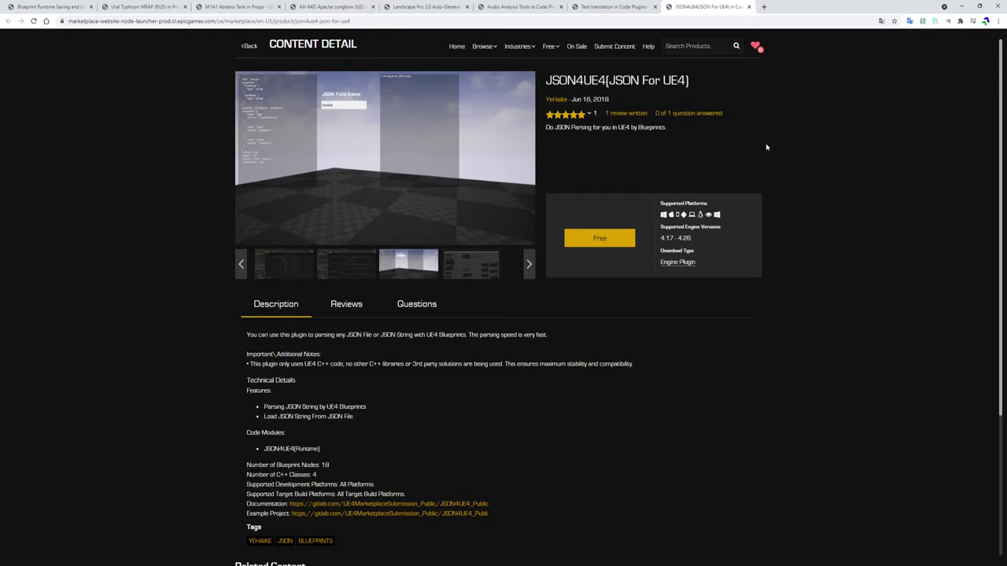
left_click_drag(753, 124, 526, 114)
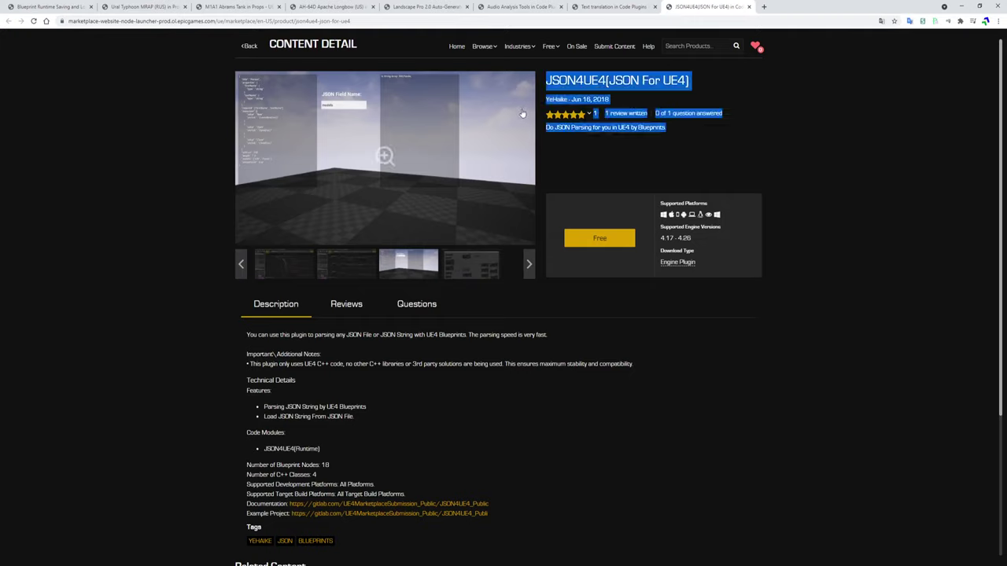
left_click(685, 157)
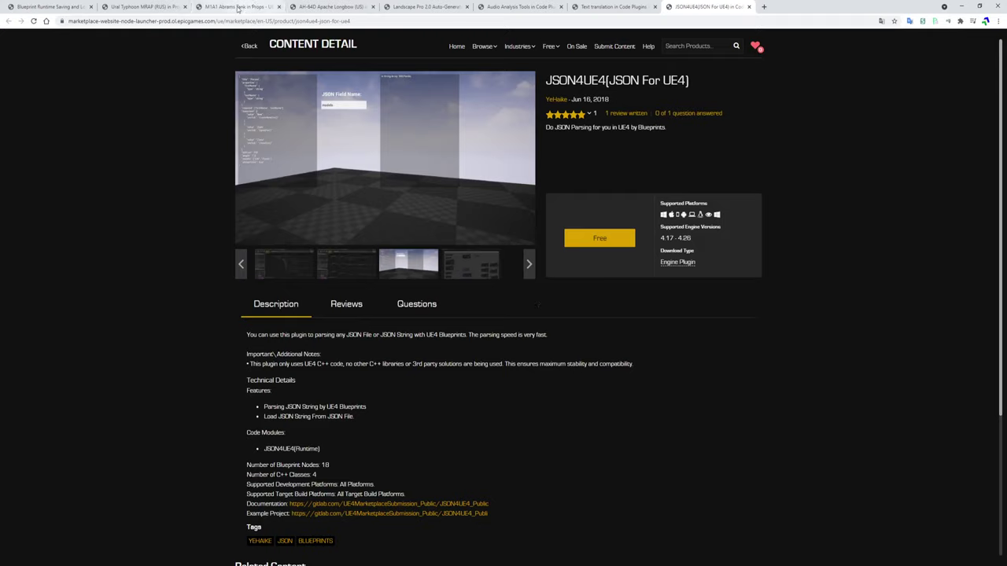
left_click(240, 6)
left_click(331, 6)
left_click(425, 6)
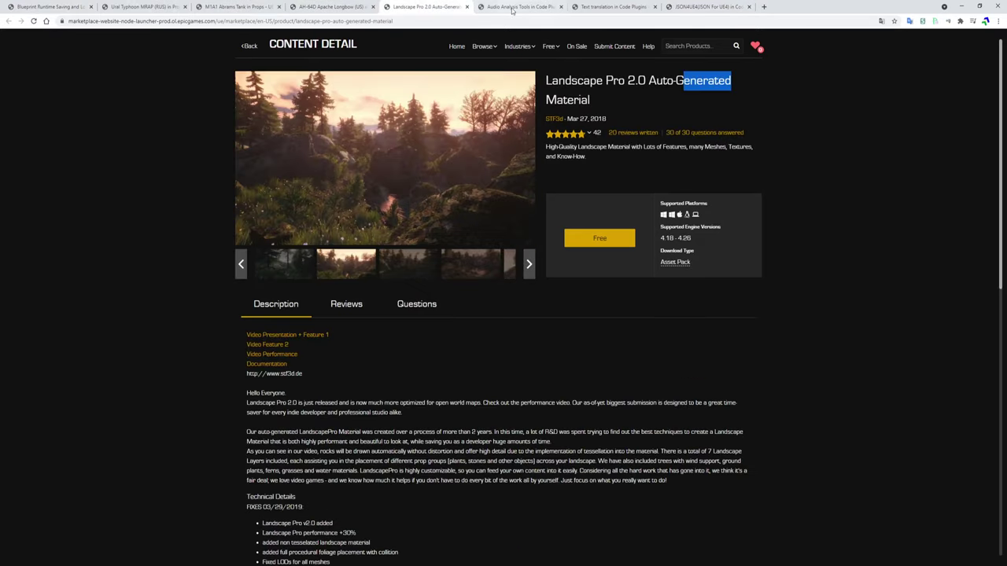
left_click(519, 7)
left_click(613, 6)
left_click(705, 7)
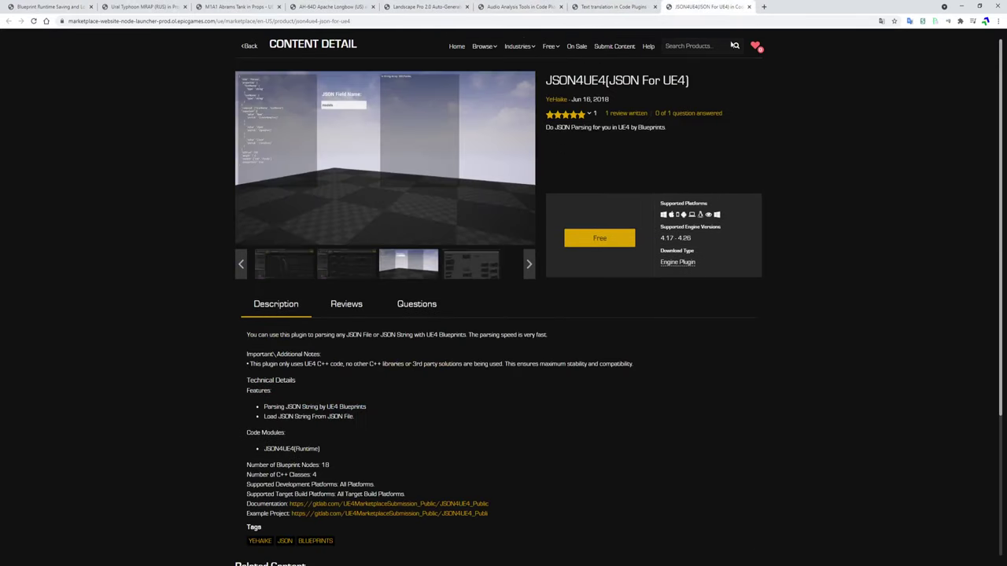